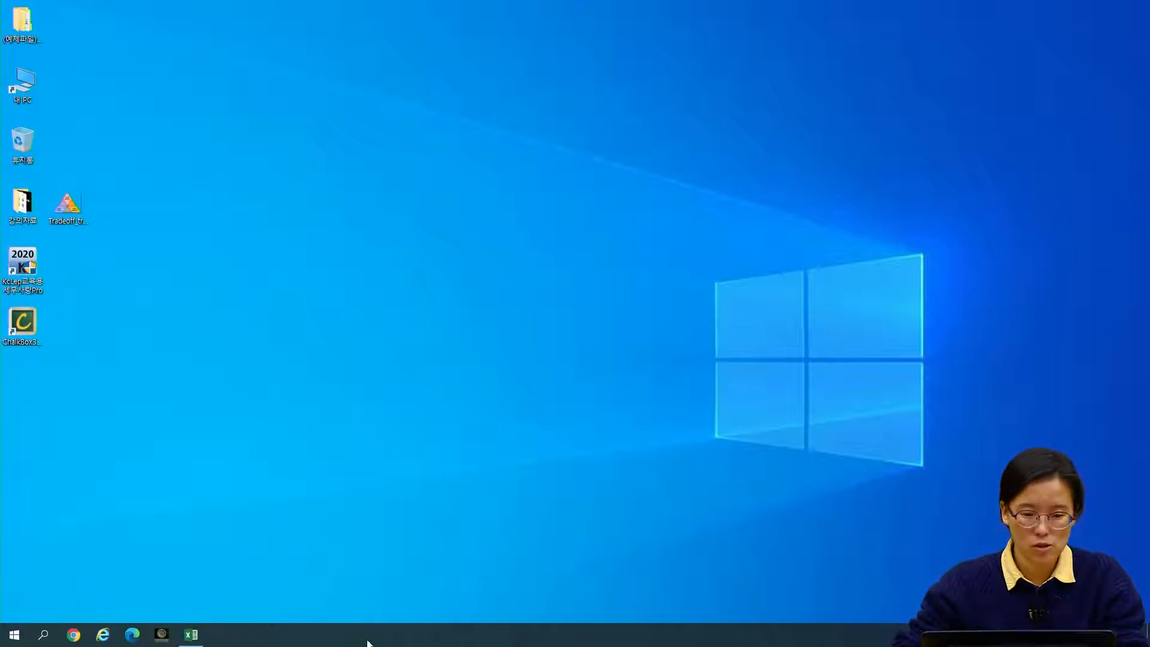
Open the 데이터 입력1 workbook from the 따라하기 subfolder of the example files folder on the desktop
{"action": "double_click", "coordinate": [26, 37]}
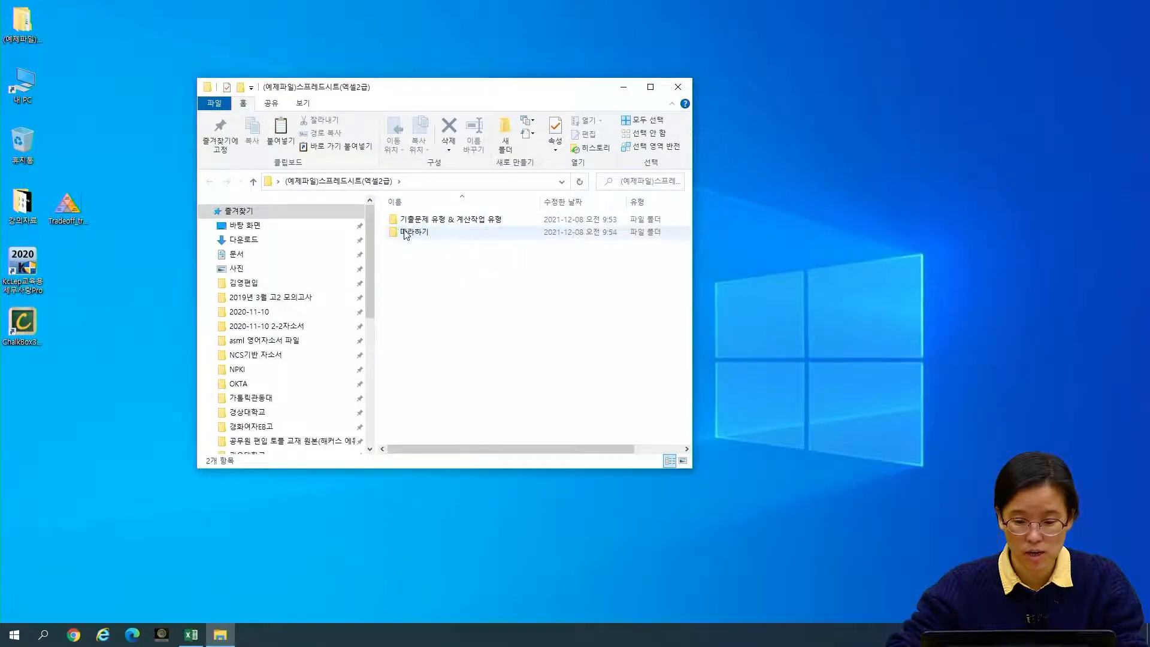
{"action": "double_click", "coordinate": [407, 235]}
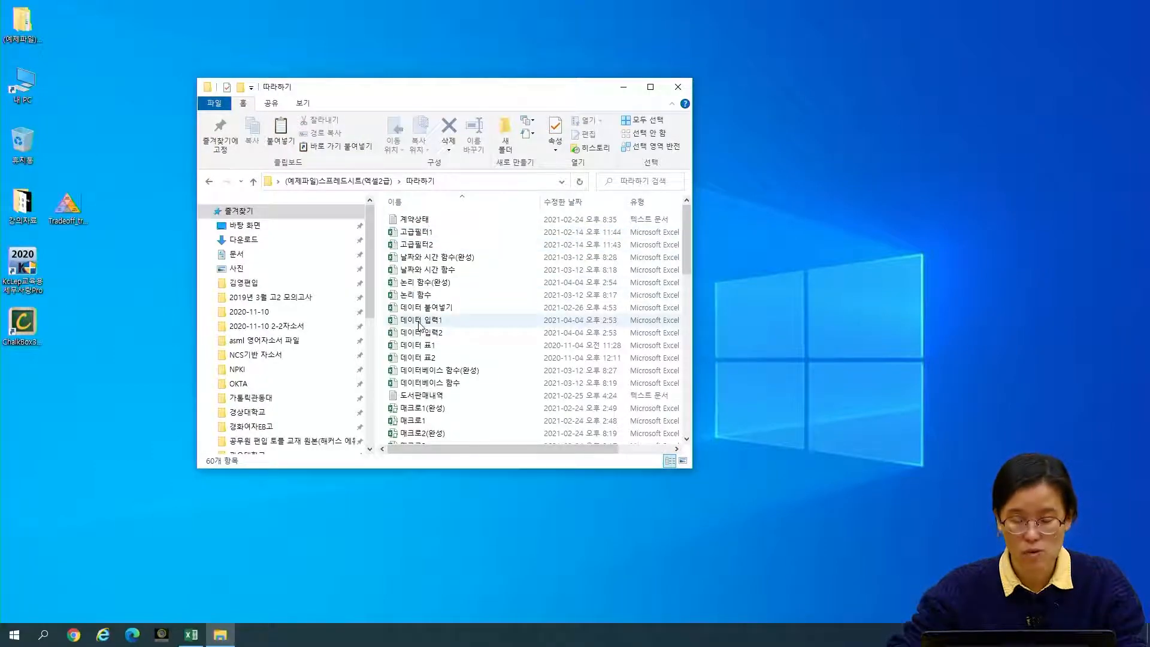
{"action": "double_click", "coordinate": [419, 321]}
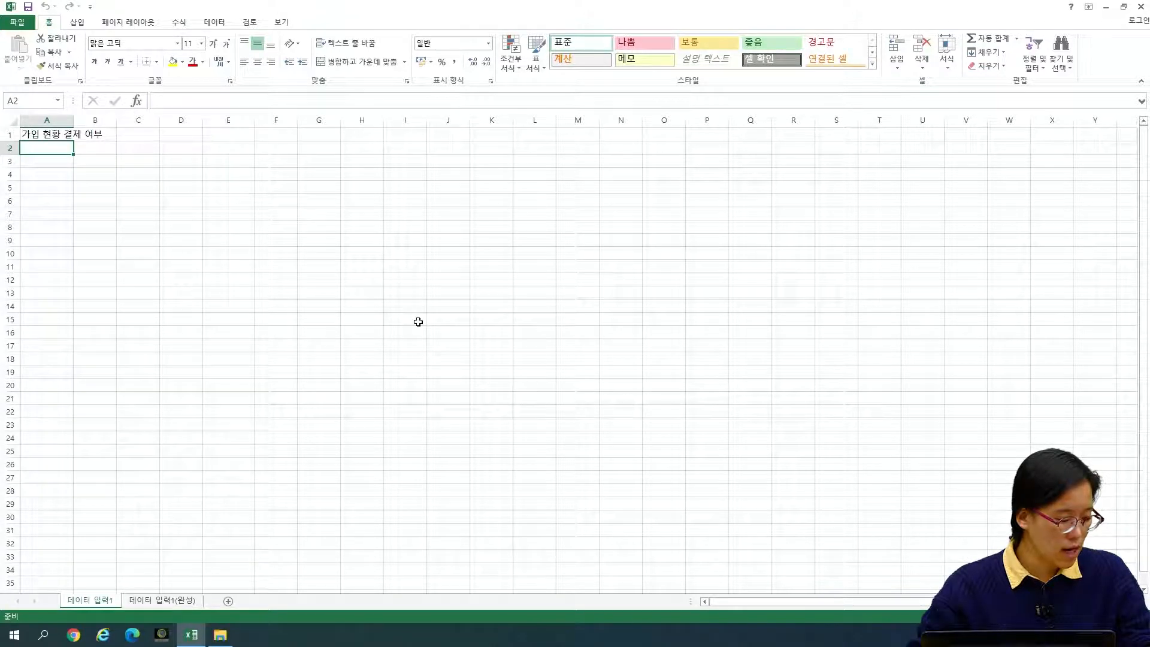
Enter the heading "가입날짜" in cell A3 of the 데이터 입력1 sheet
{"action": "key", "text": "Down"}
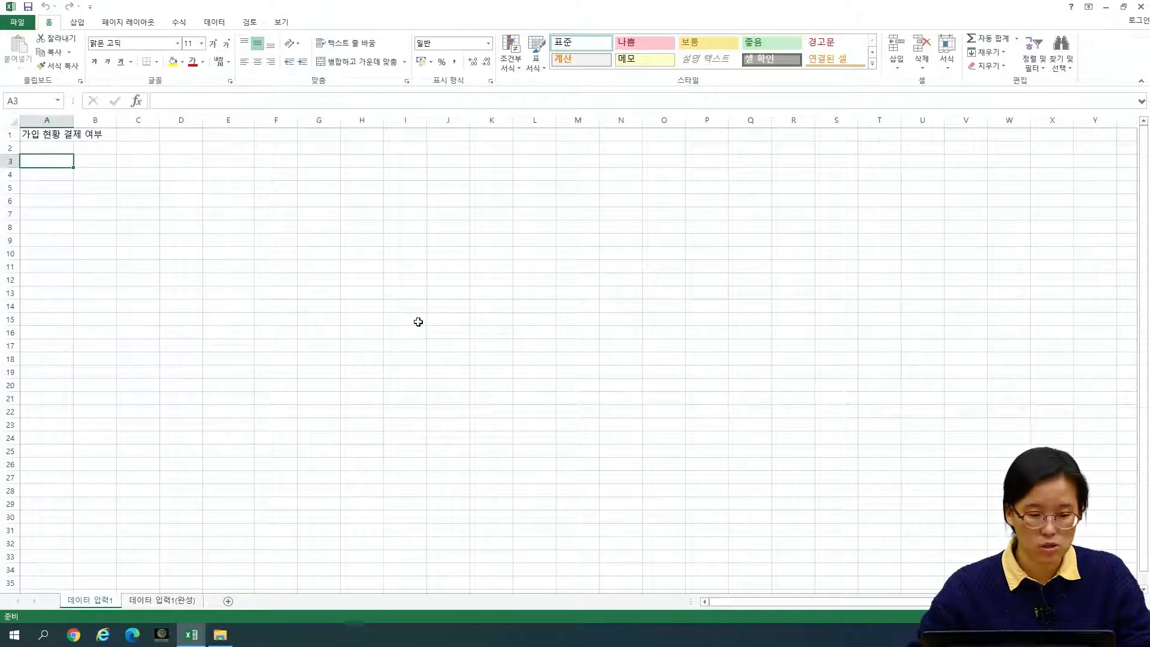
{"action": "type", "text": "rkdl"}
{"action": "key", "text": "BackSpace"}
{"action": "key", "text": "BackSpace"}
{"action": "key", "text": "BackSpace"}
{"action": "key", "text": "BackSpace"}
{"action": "key", "text": "Hangul"}
{"action": "type", "text": "가이ㅂ날짜"}
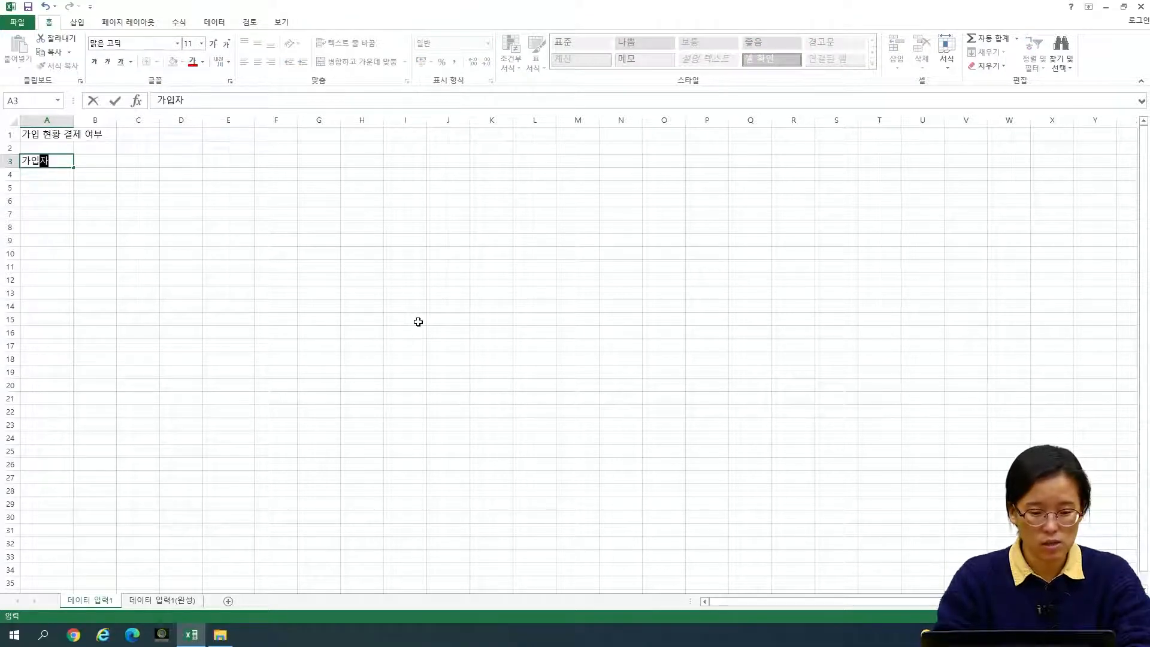
{"action": "key", "text": "Return"}
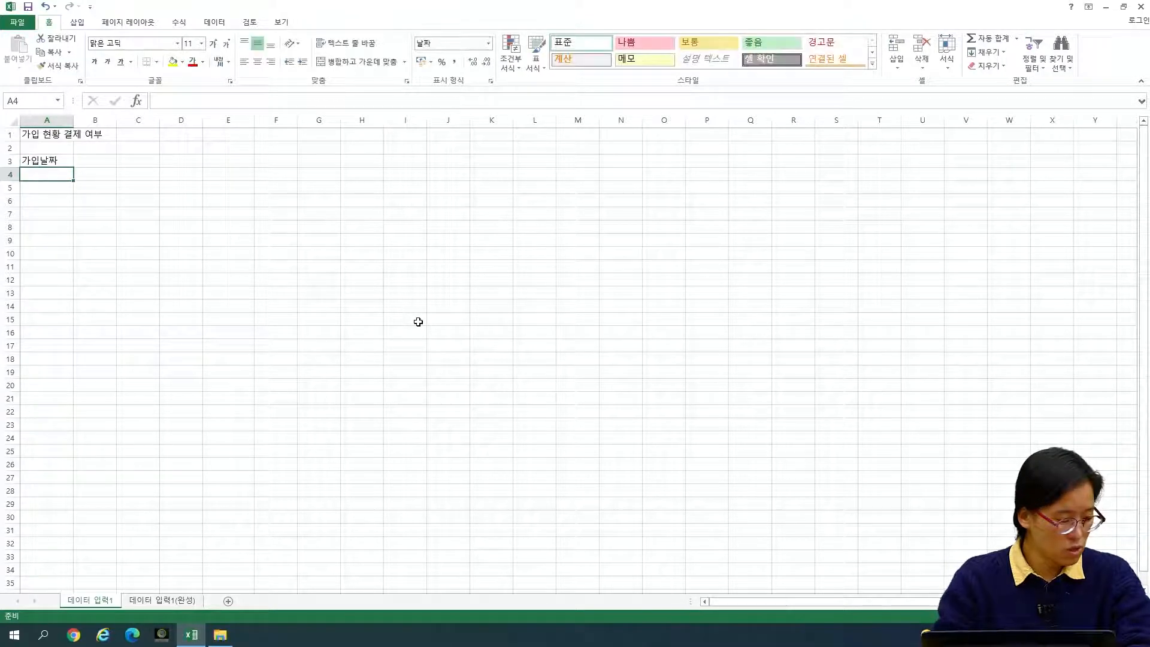
Enter the date 2021-10-04 in cell A4 under the 가입날짜 heading
{"action": "type", "text": "2021-0"}
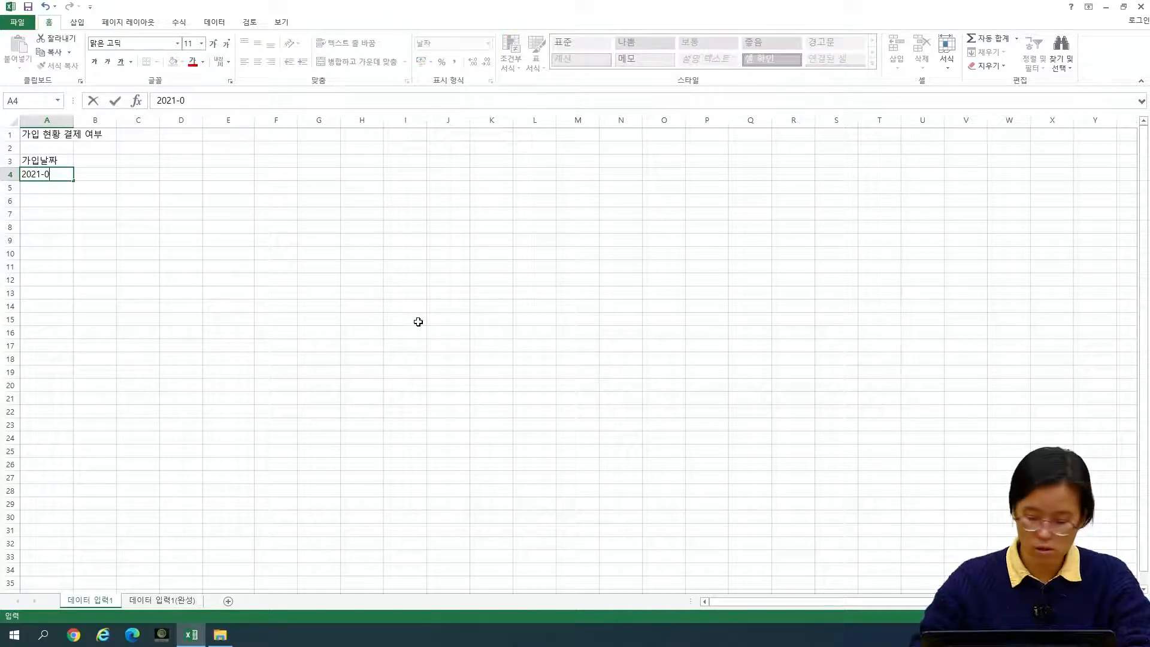
{"action": "key", "text": "BackSpace"}
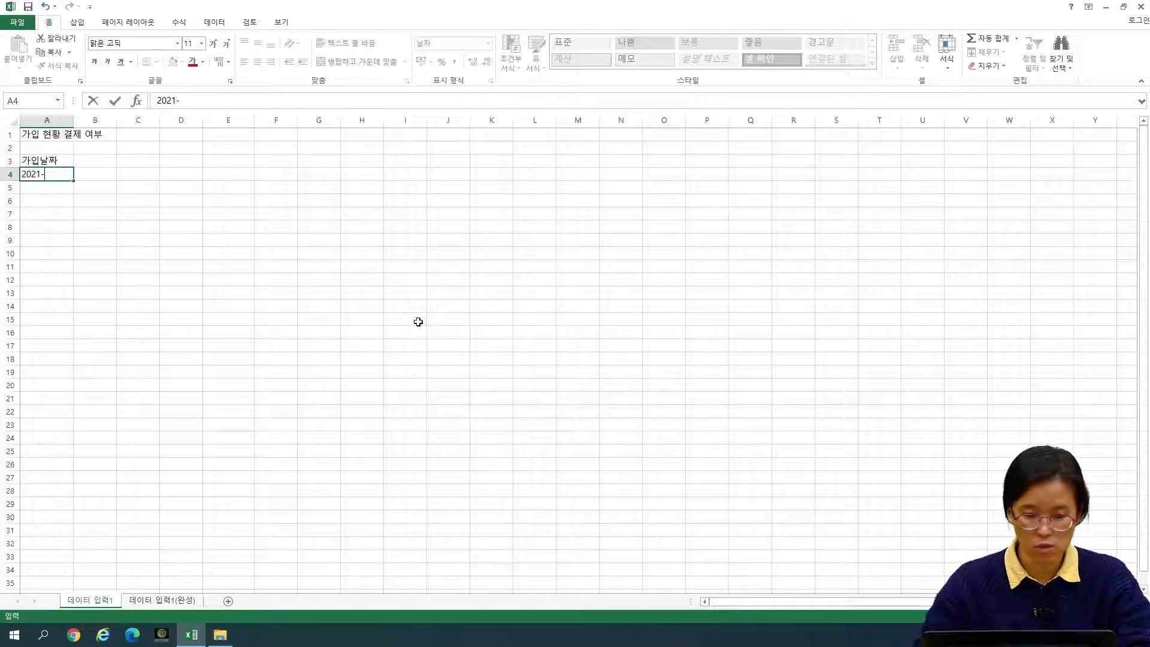
{"action": "type", "text": "10-04"}
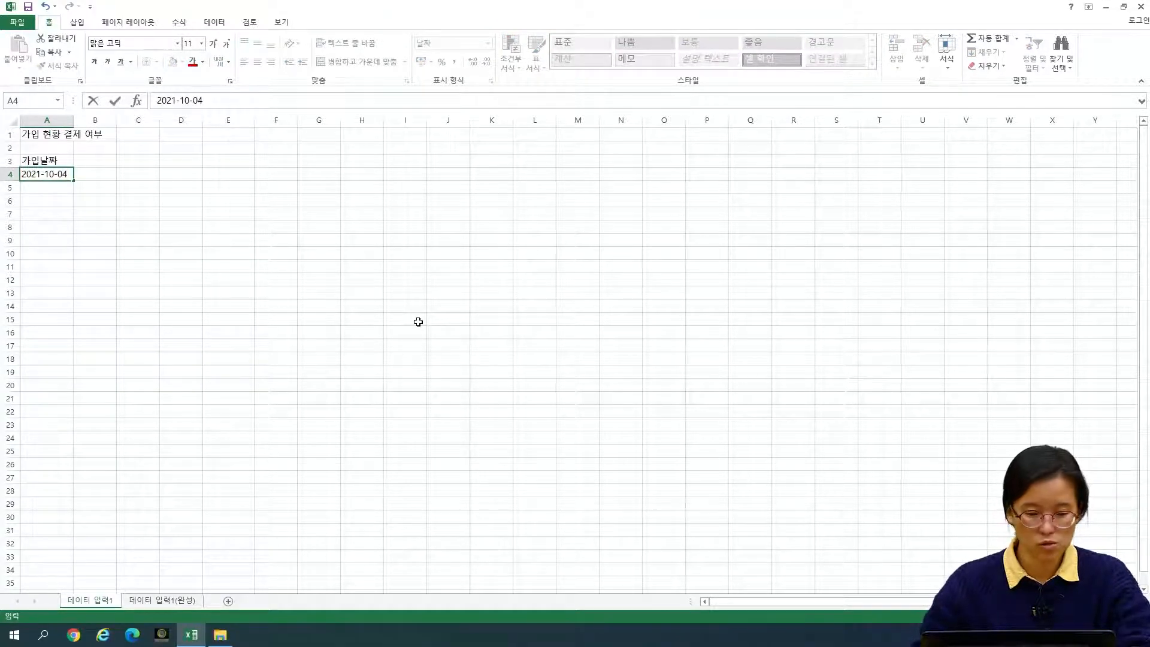
{"action": "key", "text": "Return"}
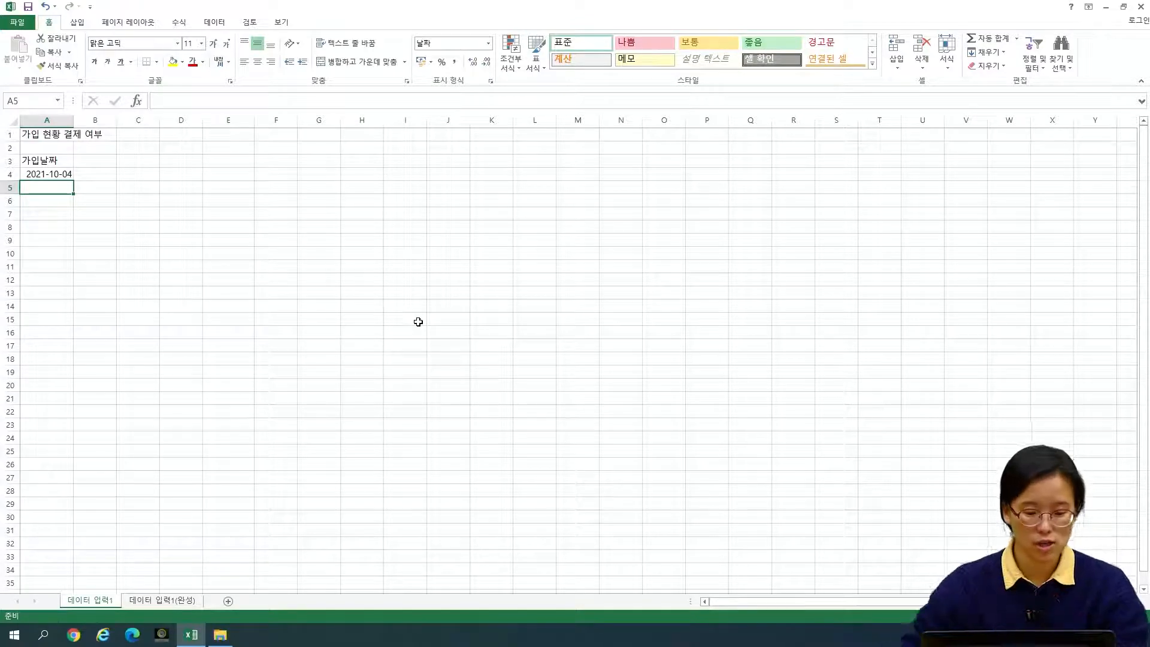
Examine the completed table on the 데이터 입력1(완성) sheet and close the workbook without saving
{"action": "left_click", "coordinate": [167, 601]}
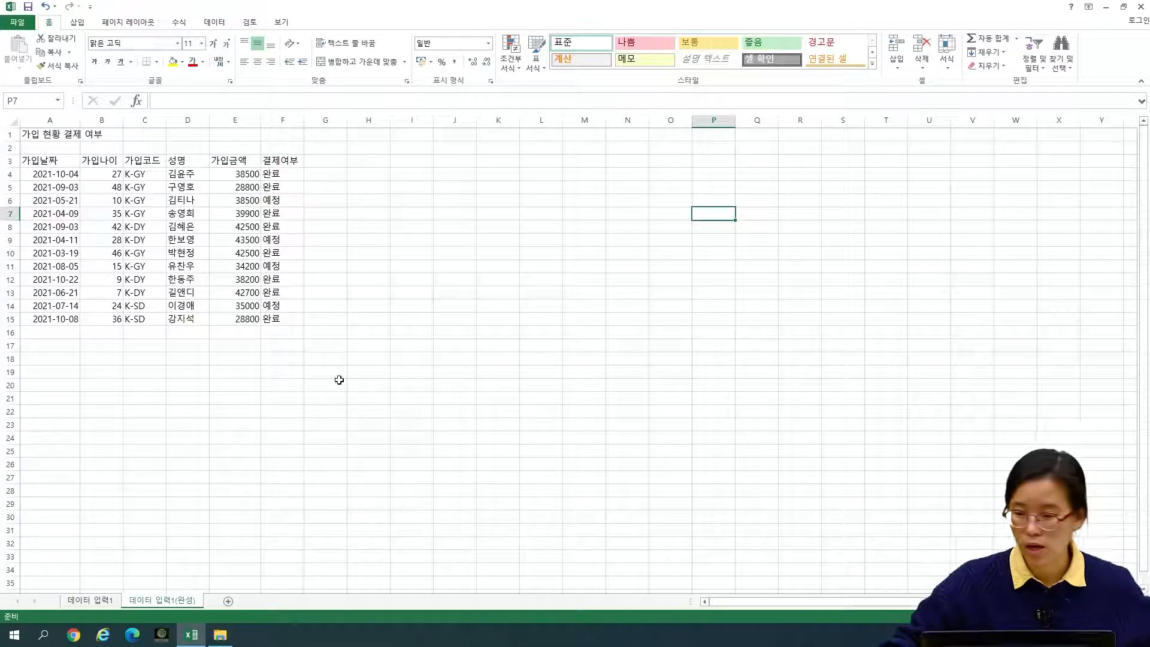
{"action": "left_click", "coordinate": [1141, 6]}
{"action": "left_click", "coordinate": [577, 344]}
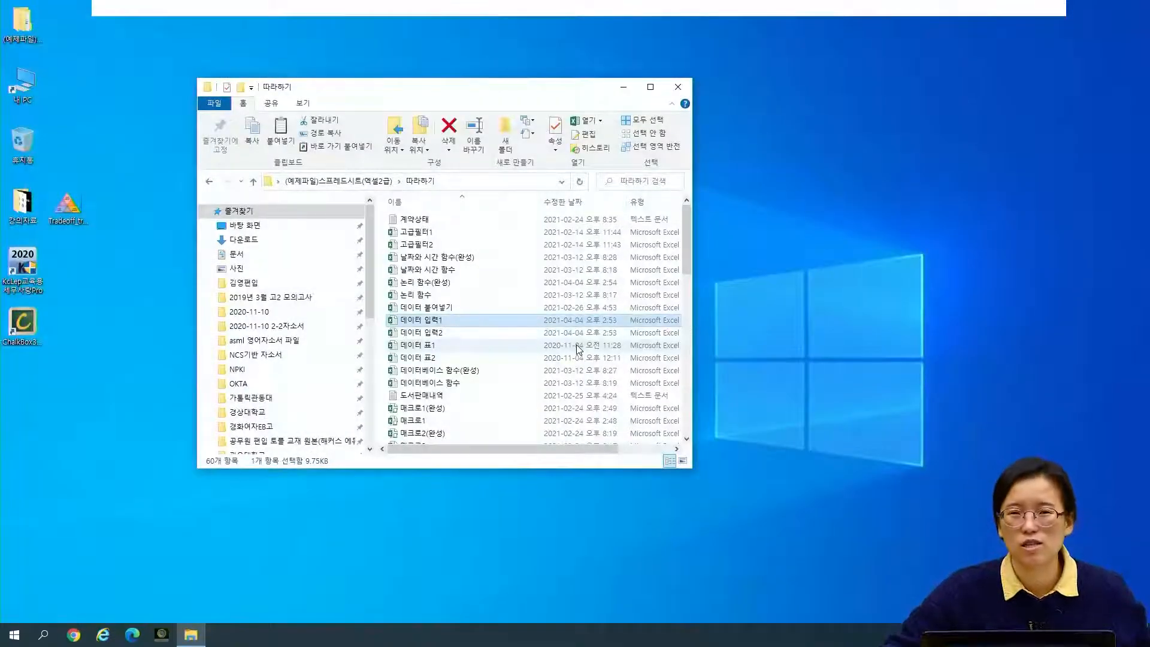
Open the 셀서식1 workbook from the 따라하기 folder and dismiss the Office activation wizard to show the sales table
{"action": "scroll", "coordinate": [495, 321], "scroll_direction": "down", "scroll_amount": 1}
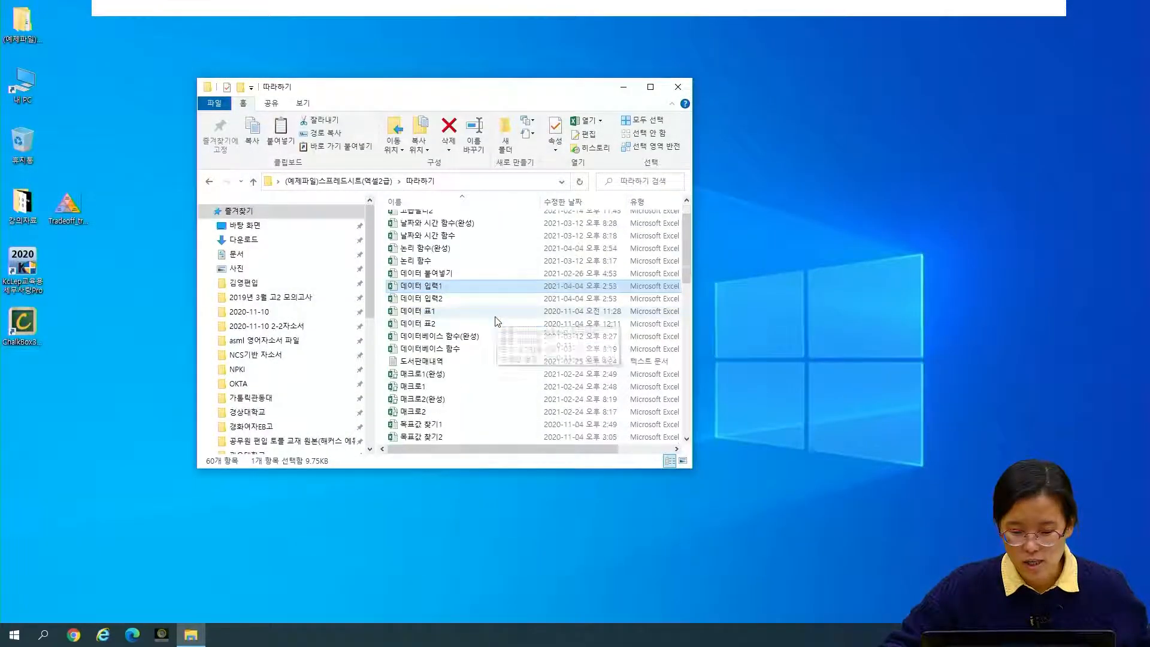
{"action": "scroll", "coordinate": [494, 321], "scroll_direction": "down", "scroll_amount": 2}
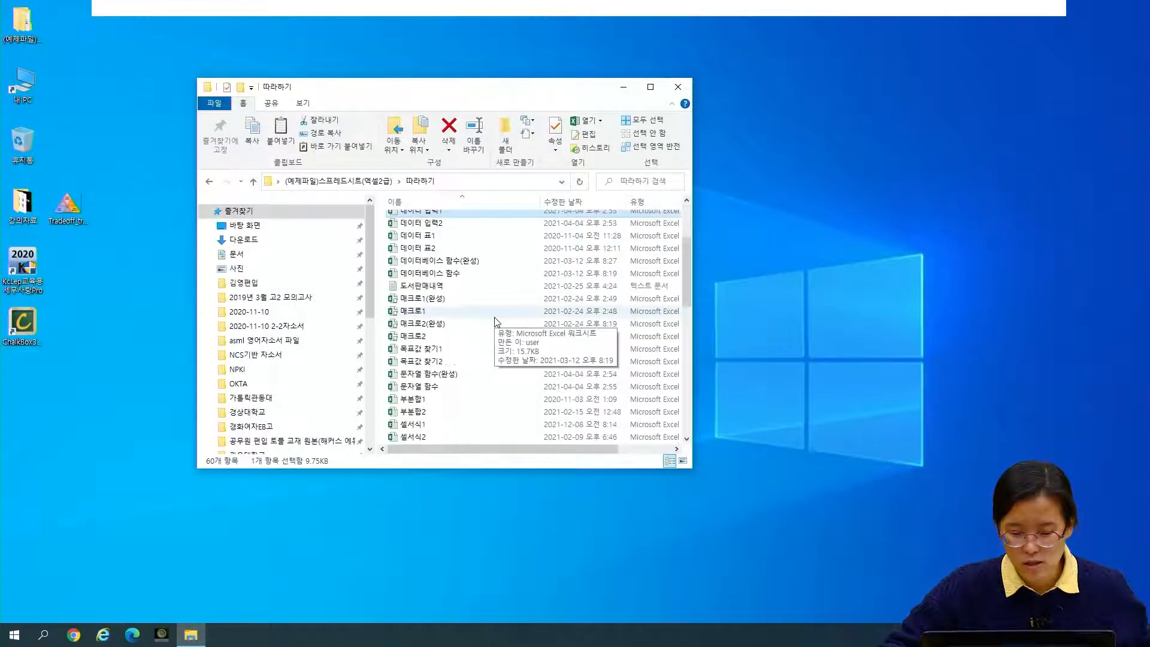
{"action": "double_click", "coordinate": [441, 425]}
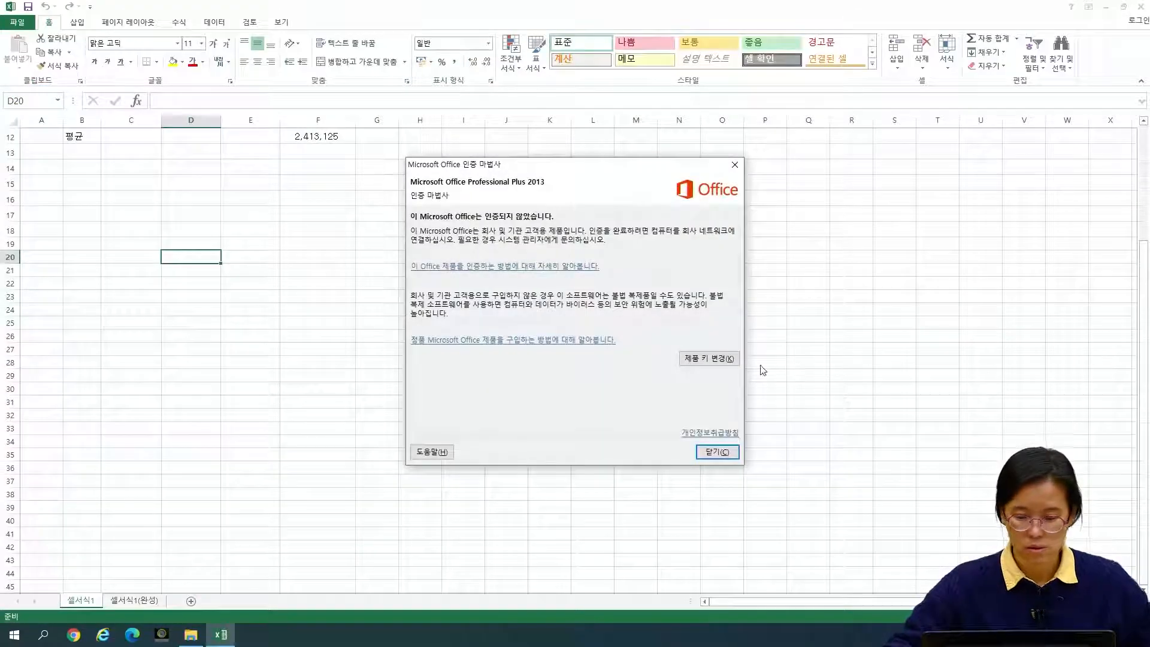
{"action": "left_click", "coordinate": [714, 453]}
{"action": "left_click", "coordinate": [455, 347]}
{"action": "scroll", "coordinate": [249, 281], "scroll_direction": "up", "scroll_amount": 3}
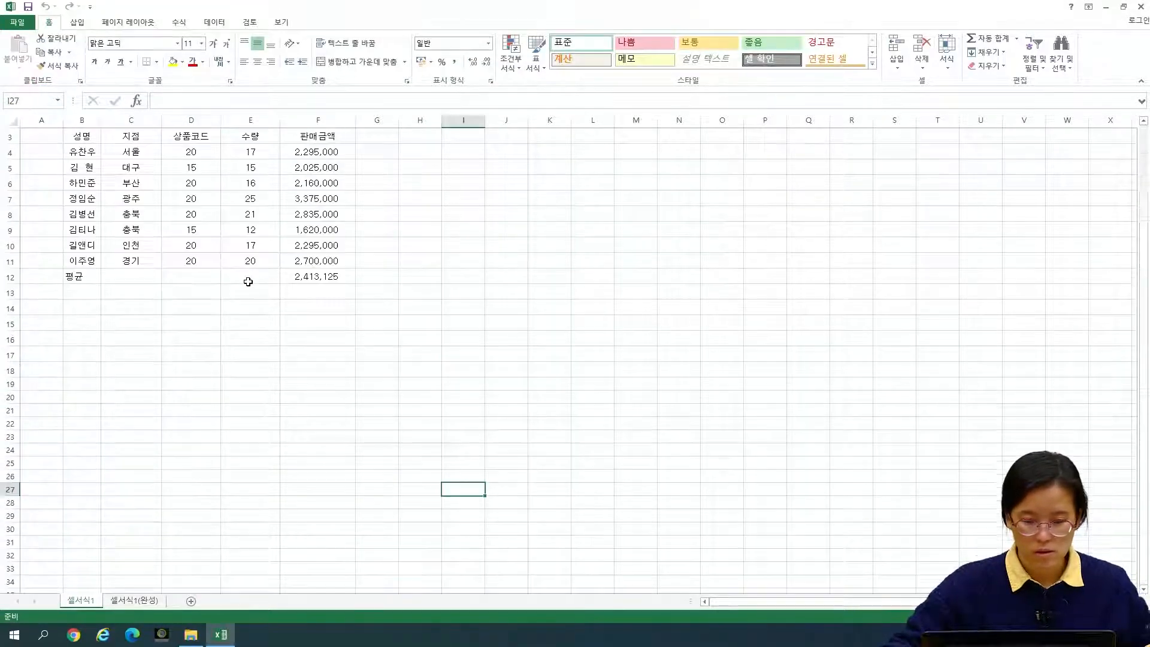
{"action": "scroll", "coordinate": [248, 281], "scroll_direction": "up", "scroll_amount": 1}
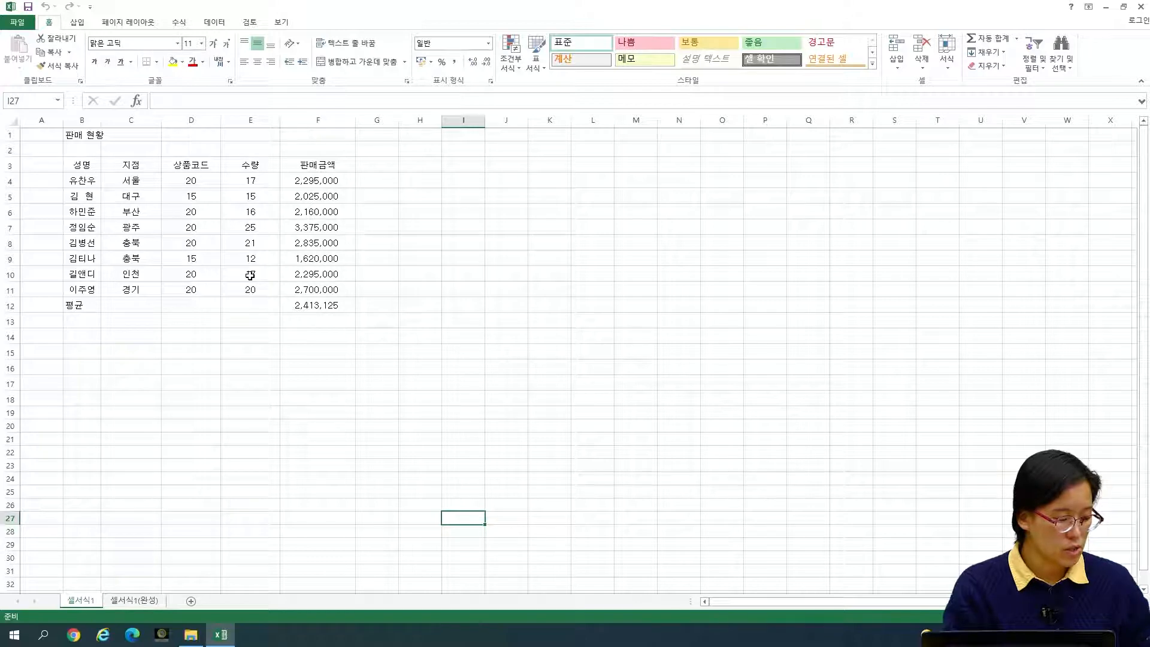
Select columns A through D and rows 1 through 4 one after another to examine the column and row headings
{"action": "left_click", "coordinate": [41, 120]}
{"action": "left_click", "coordinate": [83, 120]}
{"action": "left_click", "coordinate": [131, 120]}
{"action": "left_click", "coordinate": [195, 129]}
{"action": "left_click", "coordinate": [194, 120]}
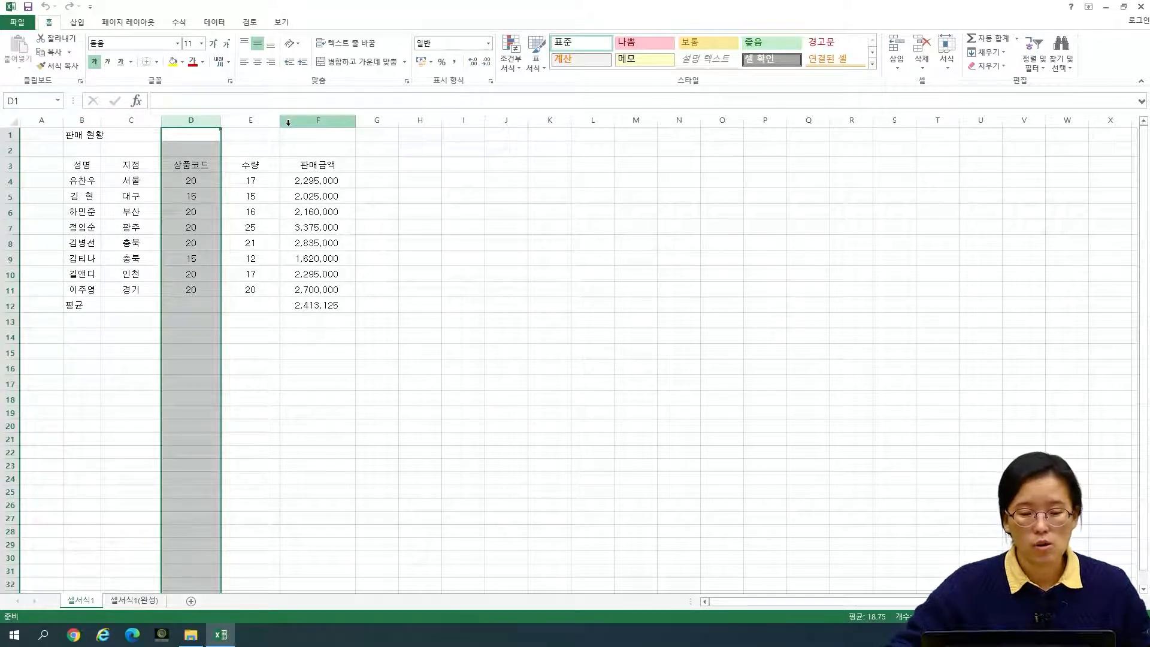
{"action": "left_click", "coordinate": [9, 134]}
{"action": "left_click", "coordinate": [8, 150]}
{"action": "left_click", "coordinate": [6, 166]}
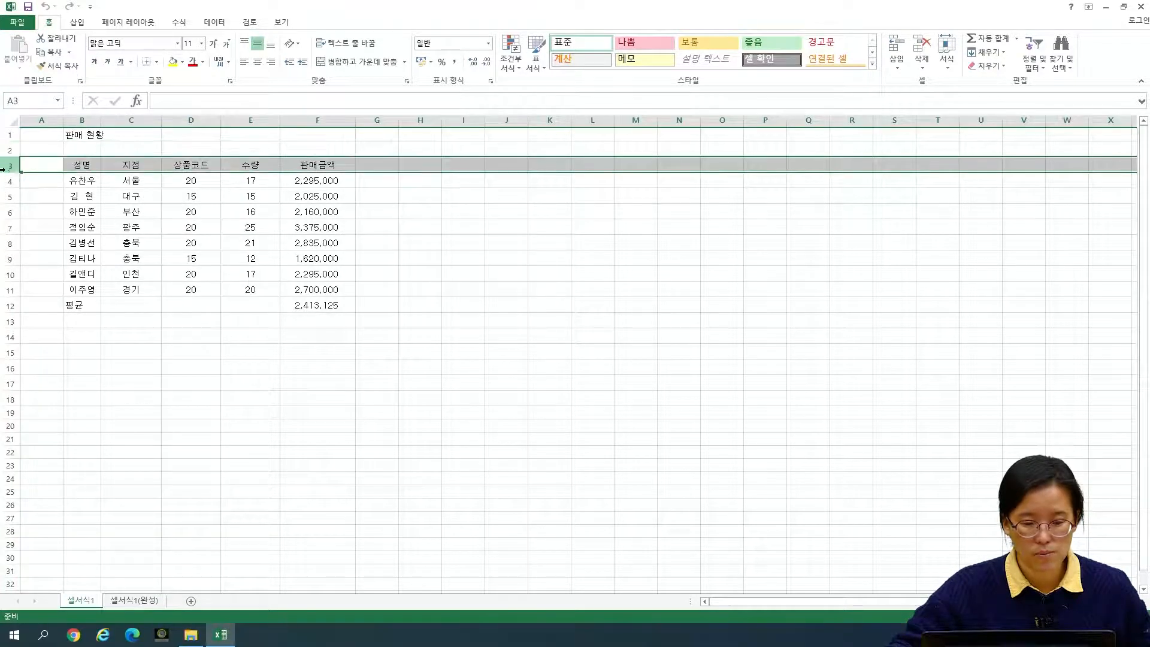
{"action": "left_click", "coordinate": [3, 180]}
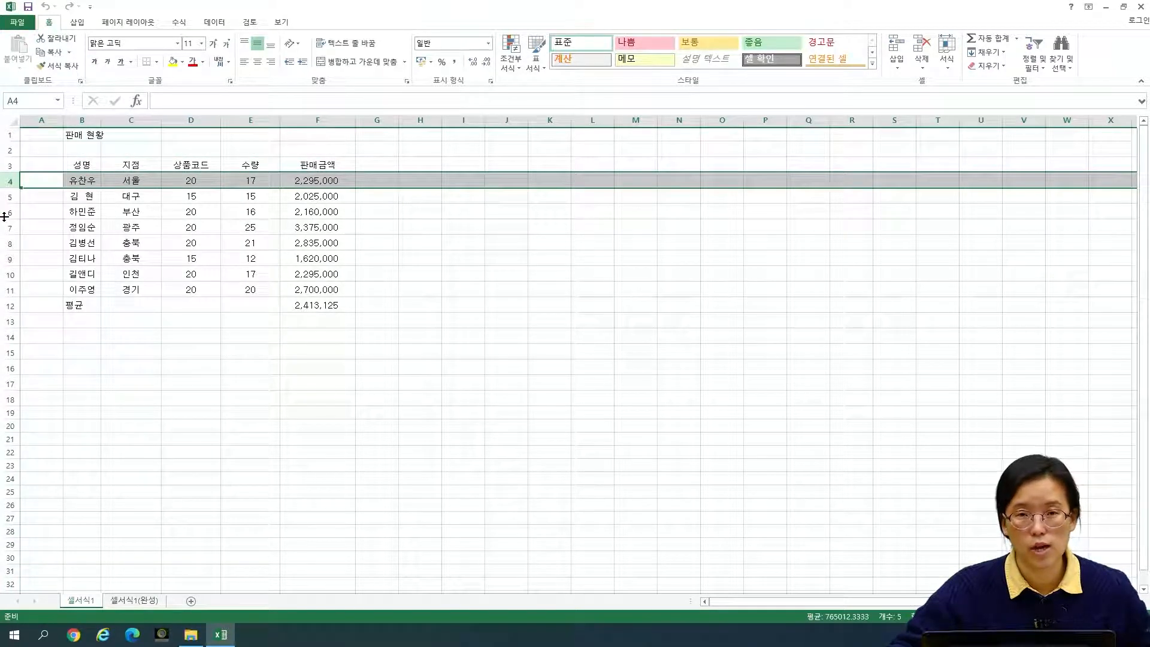
Narrow column A freehand to a width of about 7.5
{"action": "left_click", "coordinate": [43, 120]}
{"action": "left_click", "coordinate": [73, 119]}
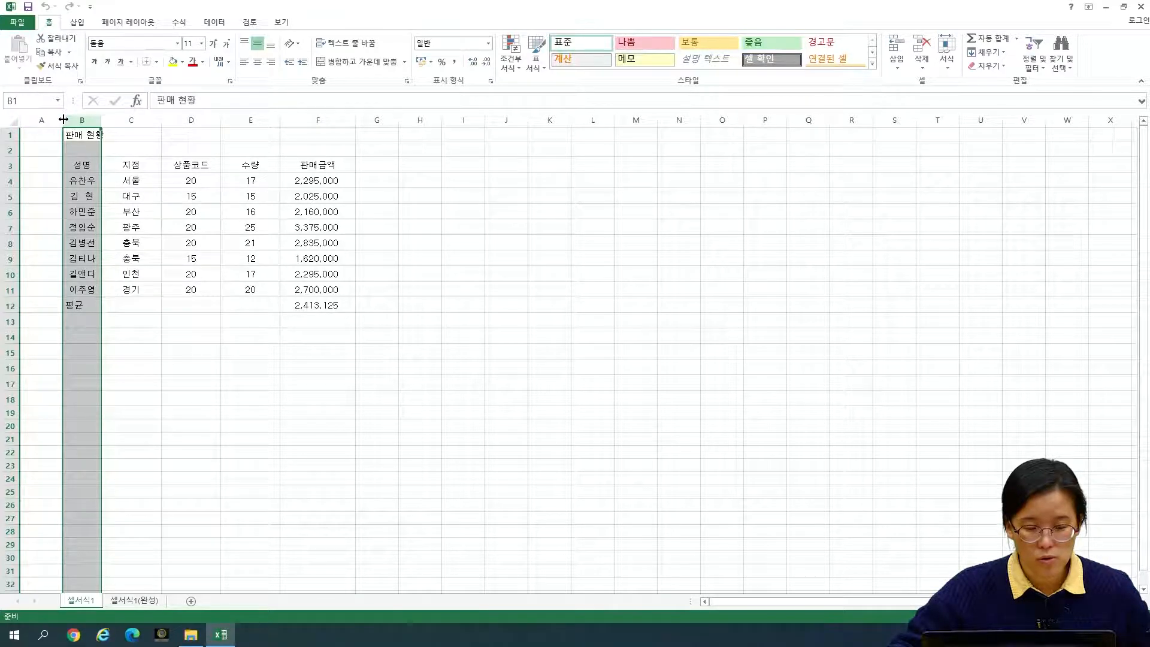
{"action": "mouse_move", "coordinate": [63, 119]}
{"action": "left_mouse_down"}
{"action": "mouse_move", "coordinate": [165, 119]}
{"action": "mouse_move", "coordinate": [58, 119]}
{"action": "left_mouse_up"}
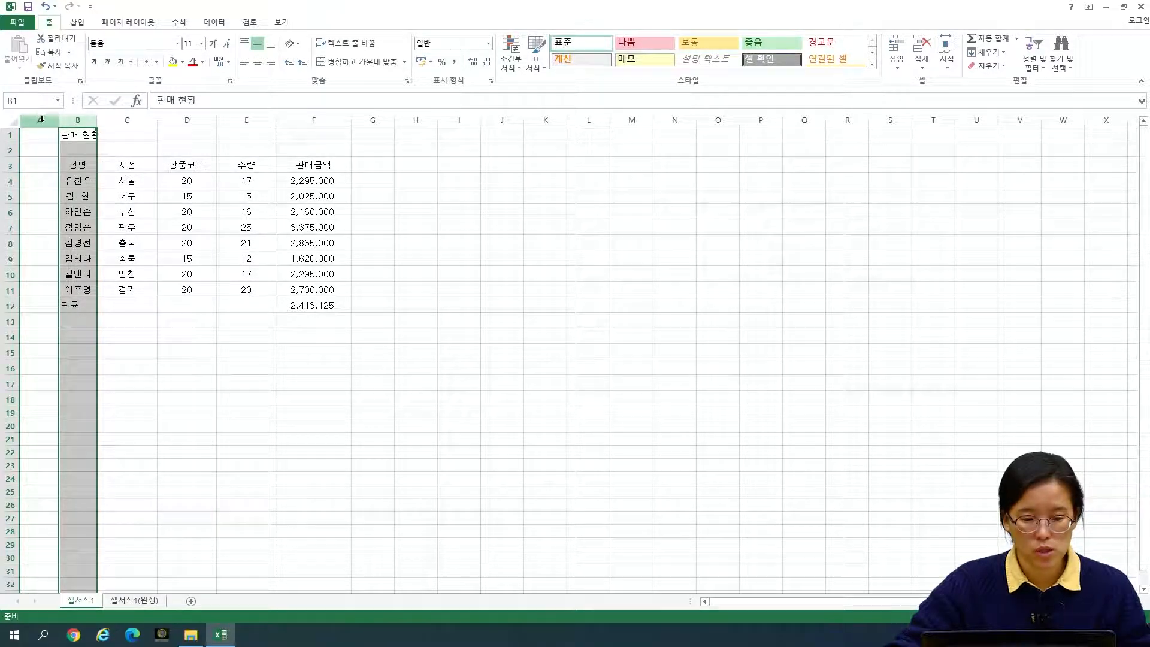
Set the width of column A to exactly 2
{"action": "right_click", "coordinate": [41, 119]}
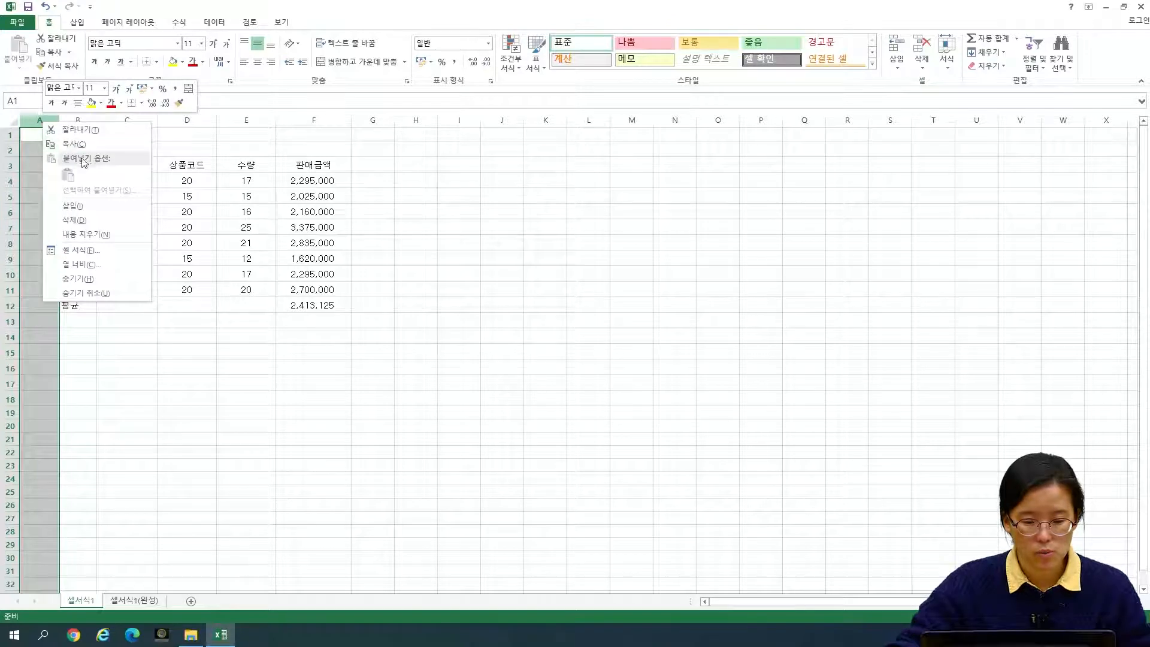
{"action": "left_click", "coordinate": [88, 265]}
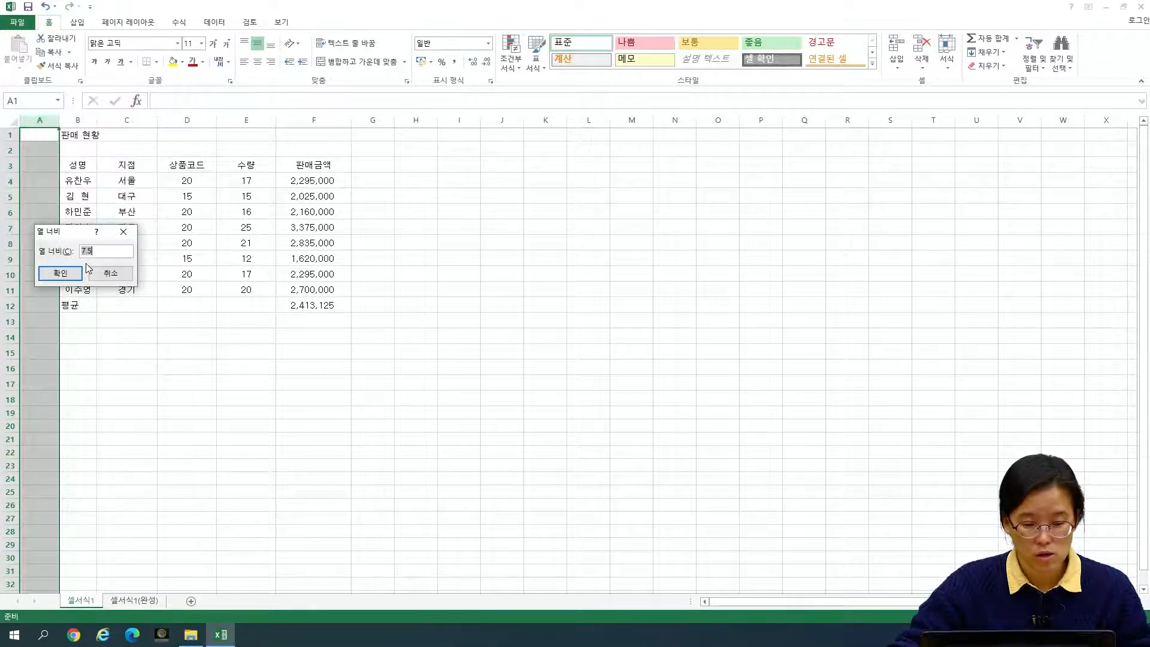
{"action": "type", "text": "2"}
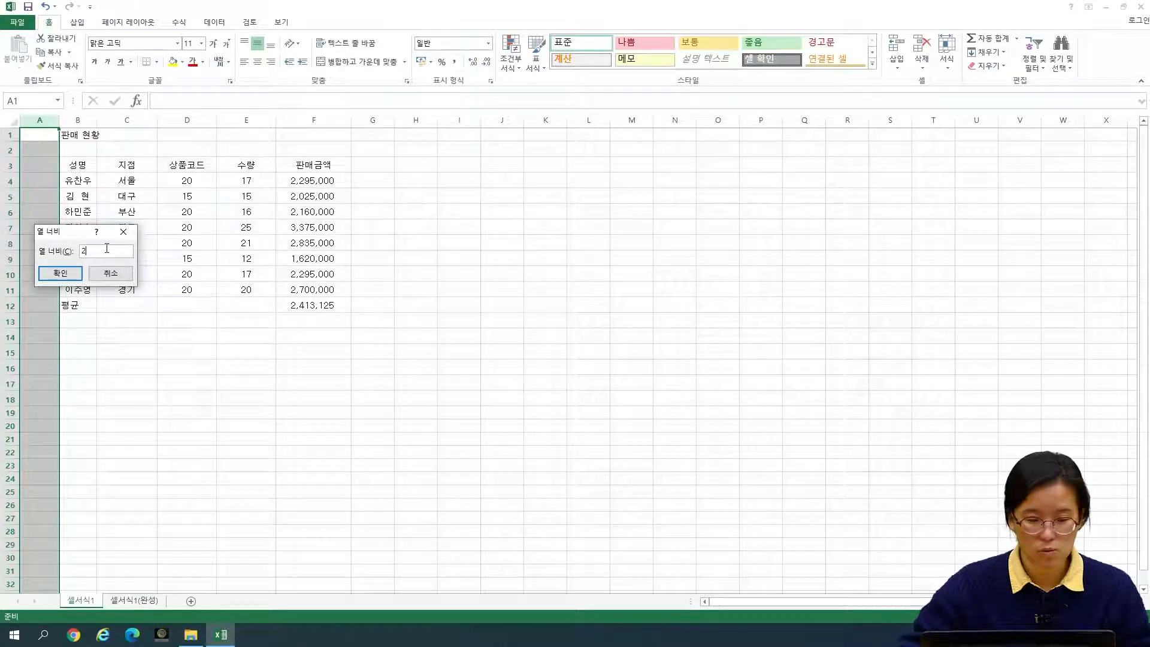
{"action": "left_click", "coordinate": [60, 273]}
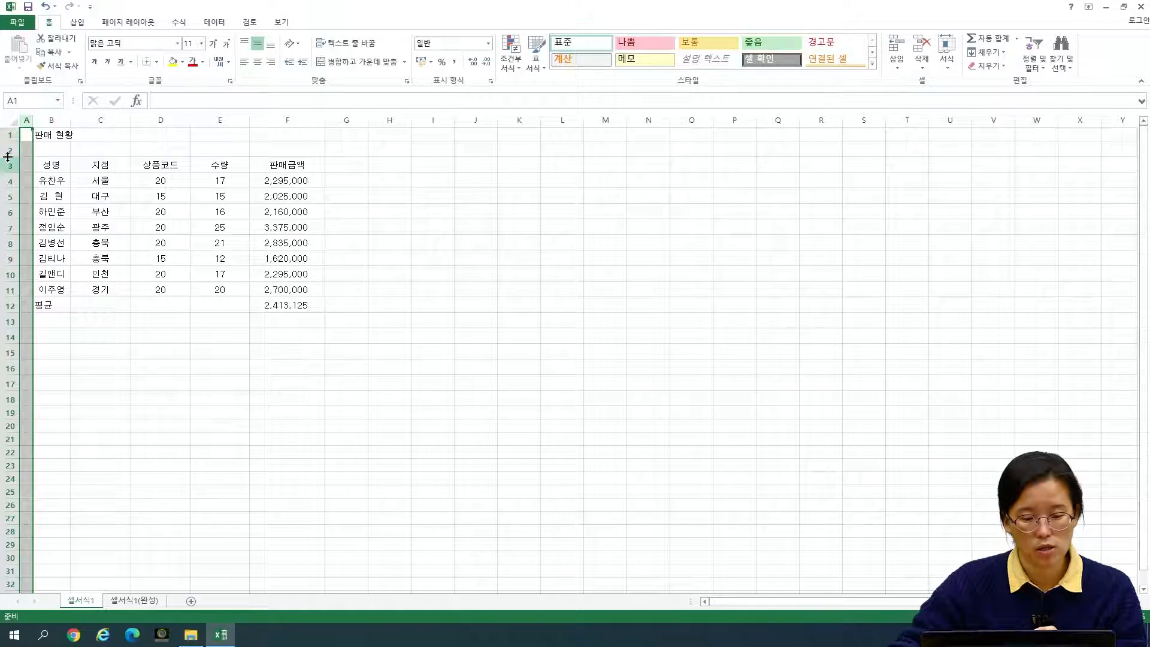
Set the height of row 3, the table's header row, to 26
{"action": "right_click", "coordinate": [15, 137]}
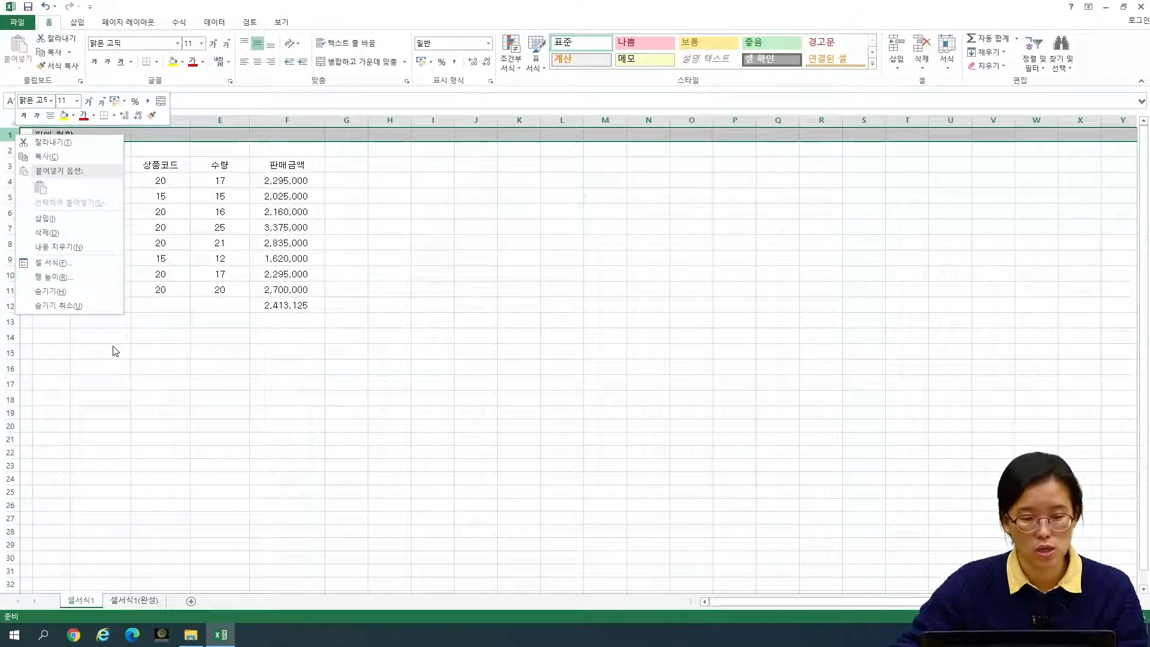
{"action": "key", "text": "Escape"}
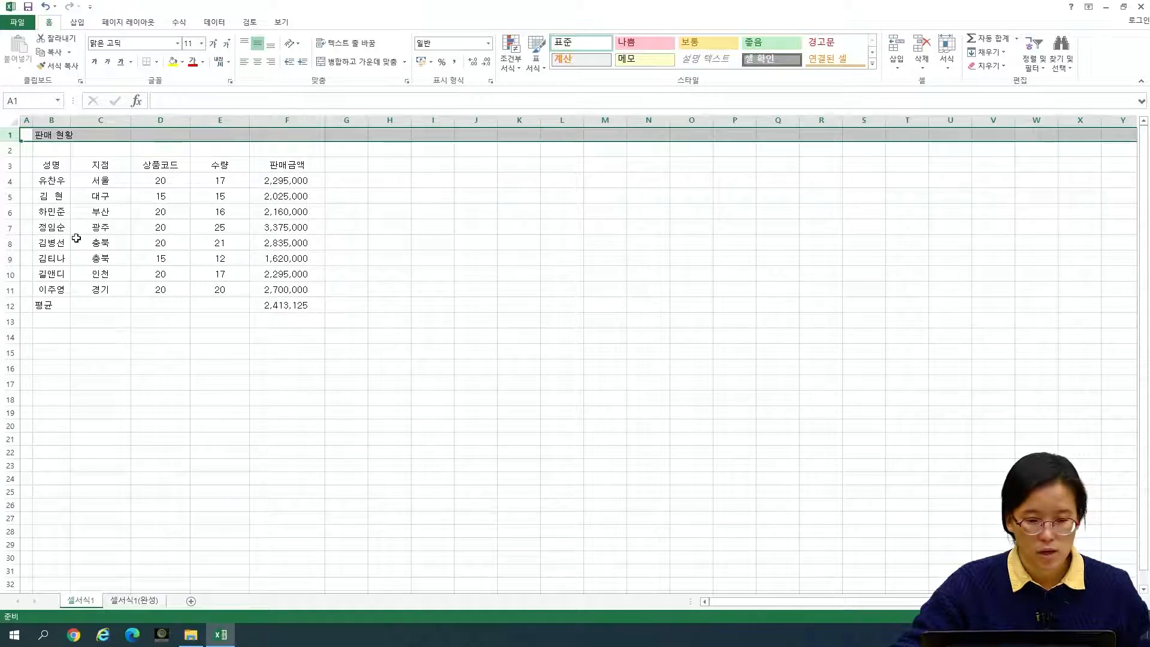
{"action": "left_click", "coordinate": [8, 167]}
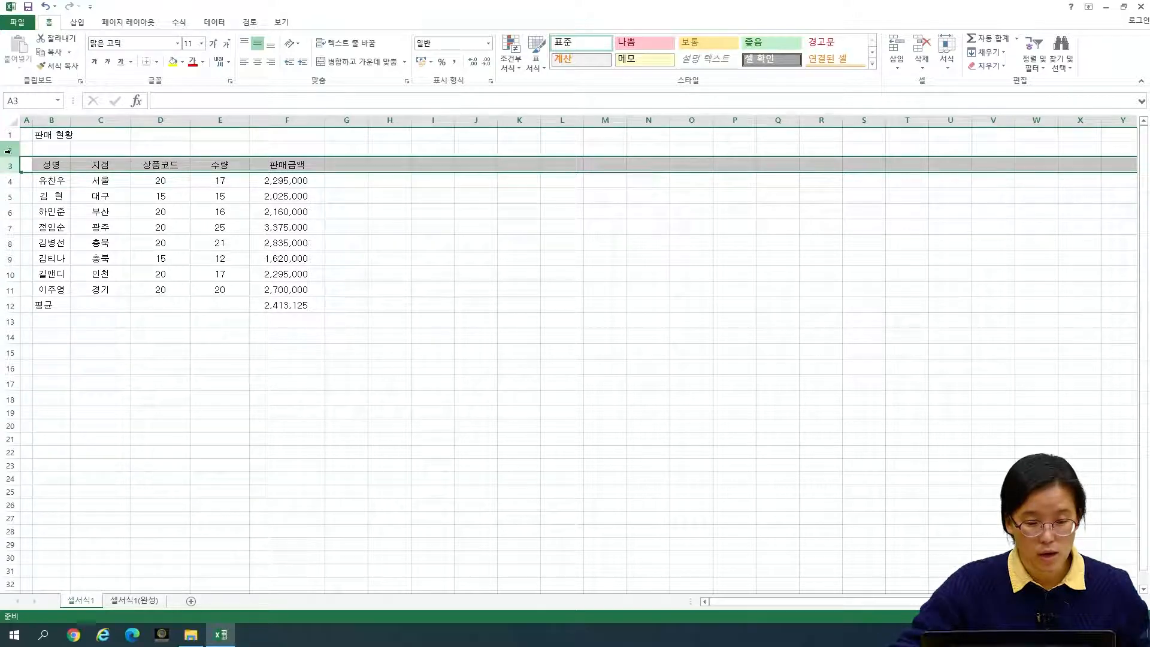
{"action": "right_click", "coordinate": [9, 165]}
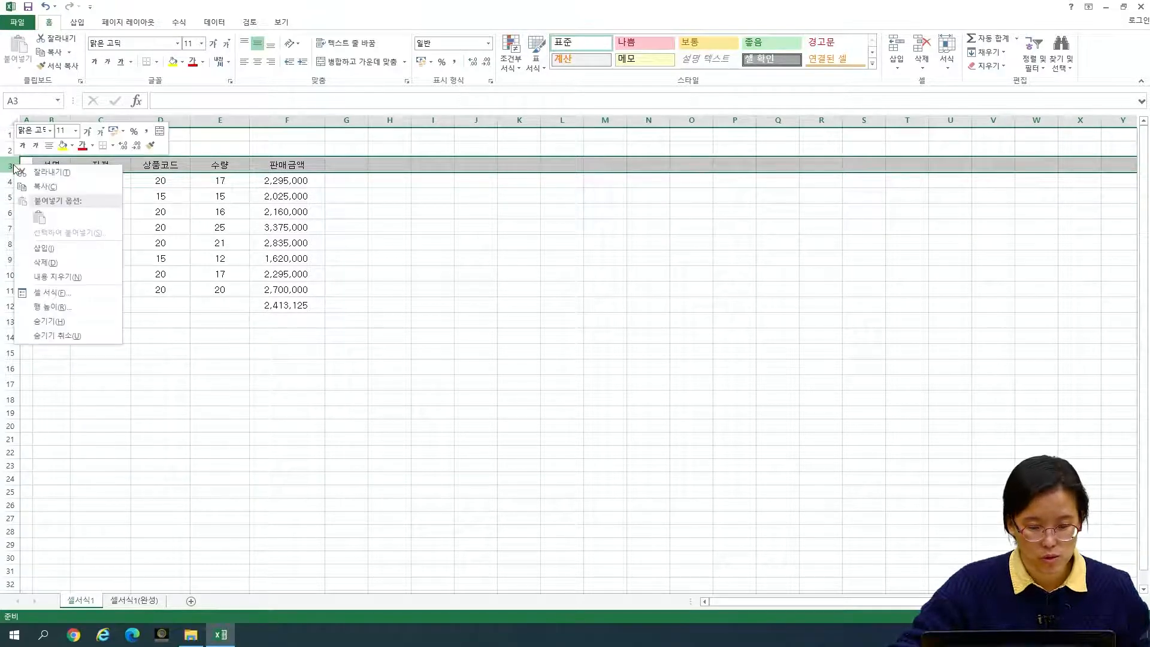
{"action": "left_click", "coordinate": [62, 307]}
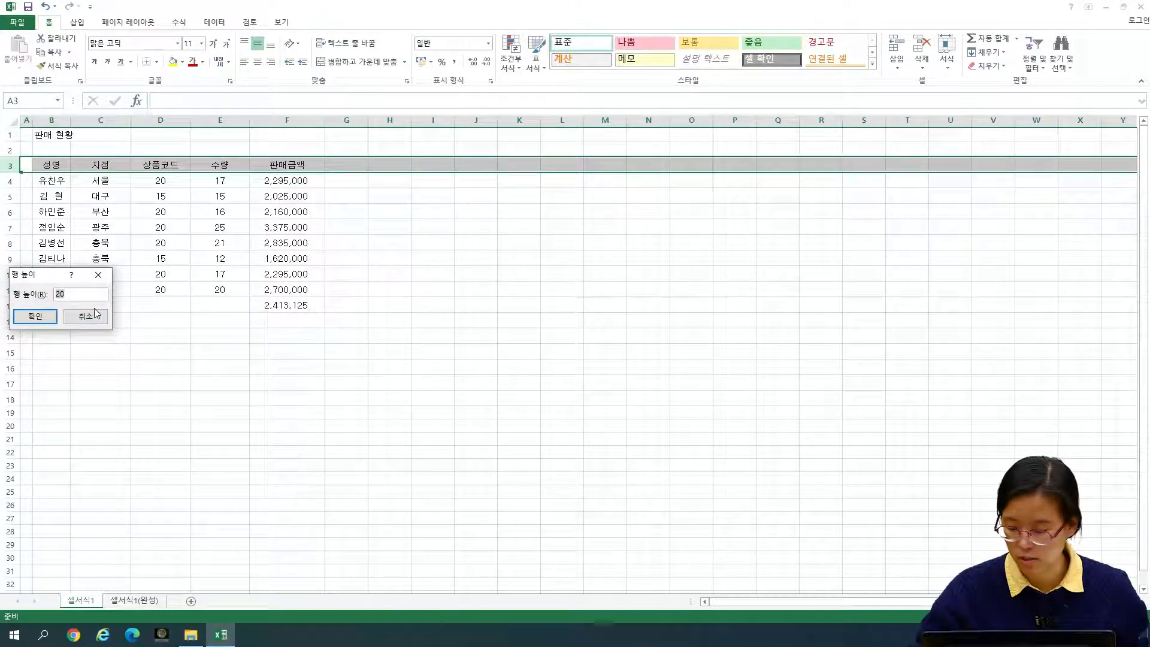
{"action": "type", "text": "26"}
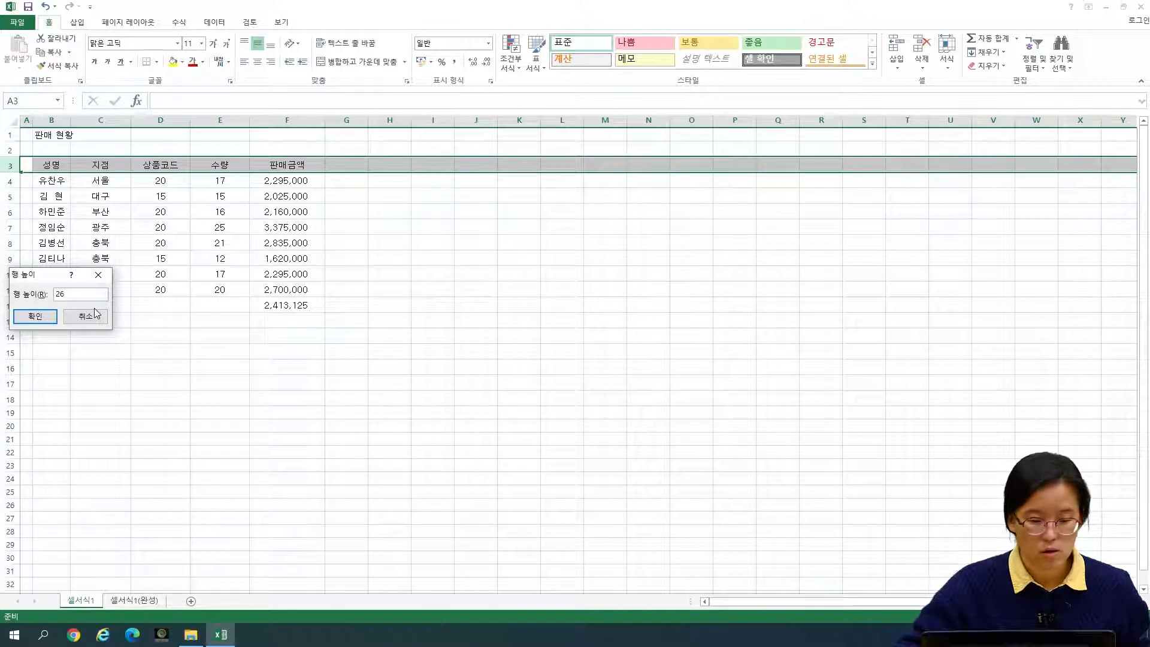
{"action": "left_click", "coordinate": [30, 316]}
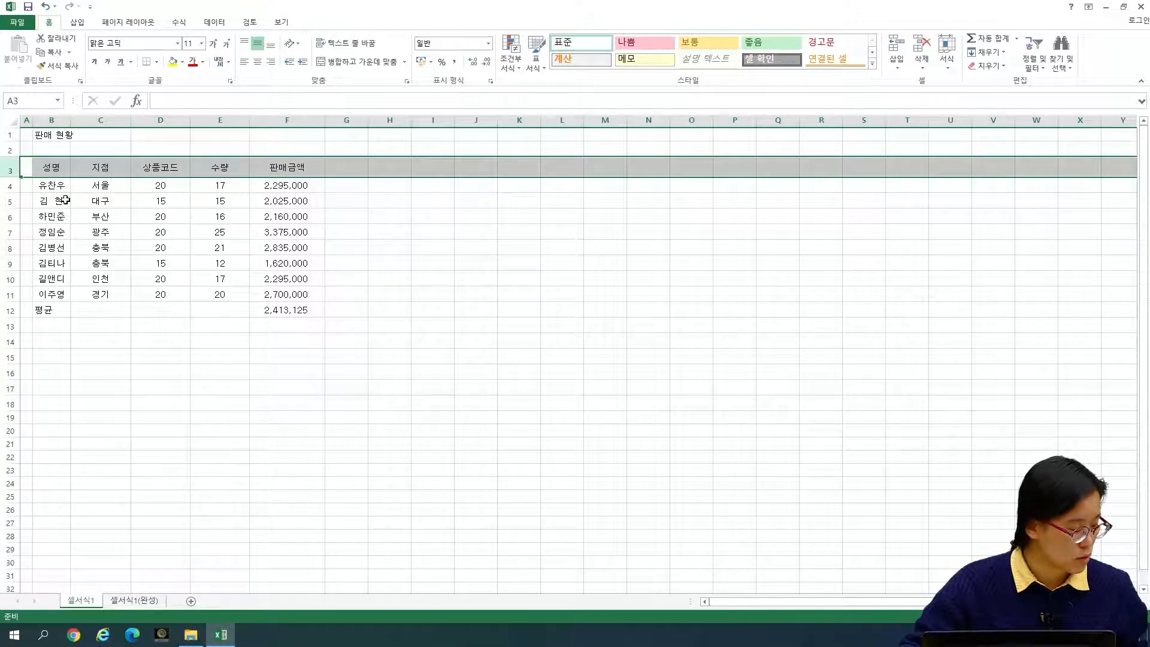
{"action": "left_click", "coordinate": [48, 134]}
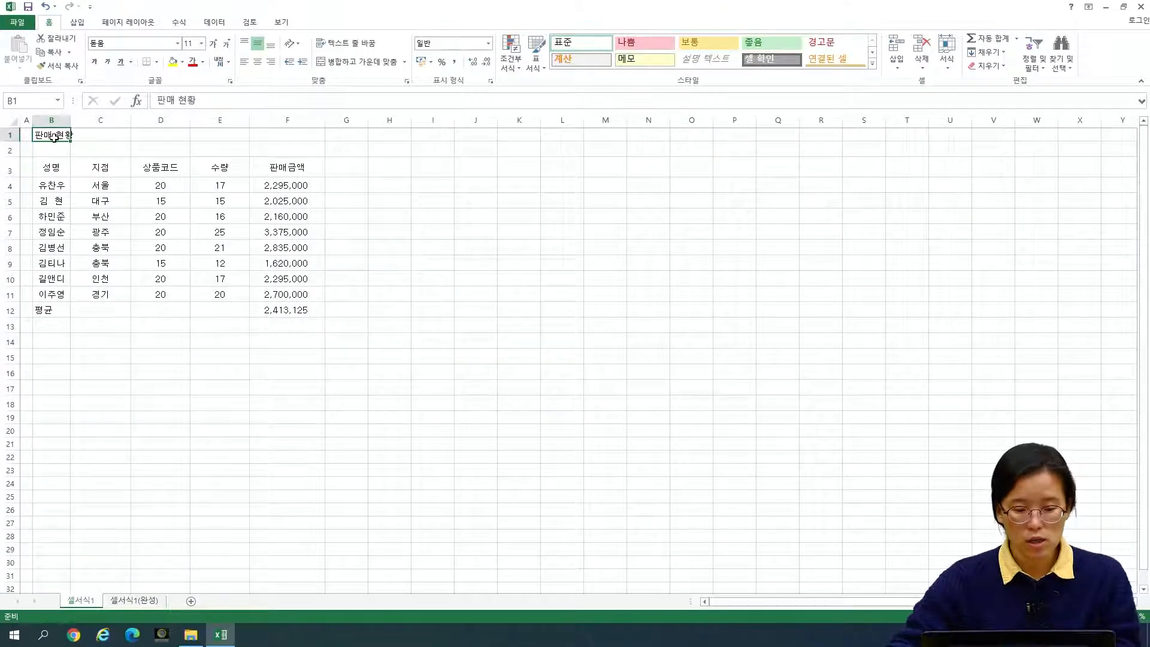
{"action": "type", "text": "a"}
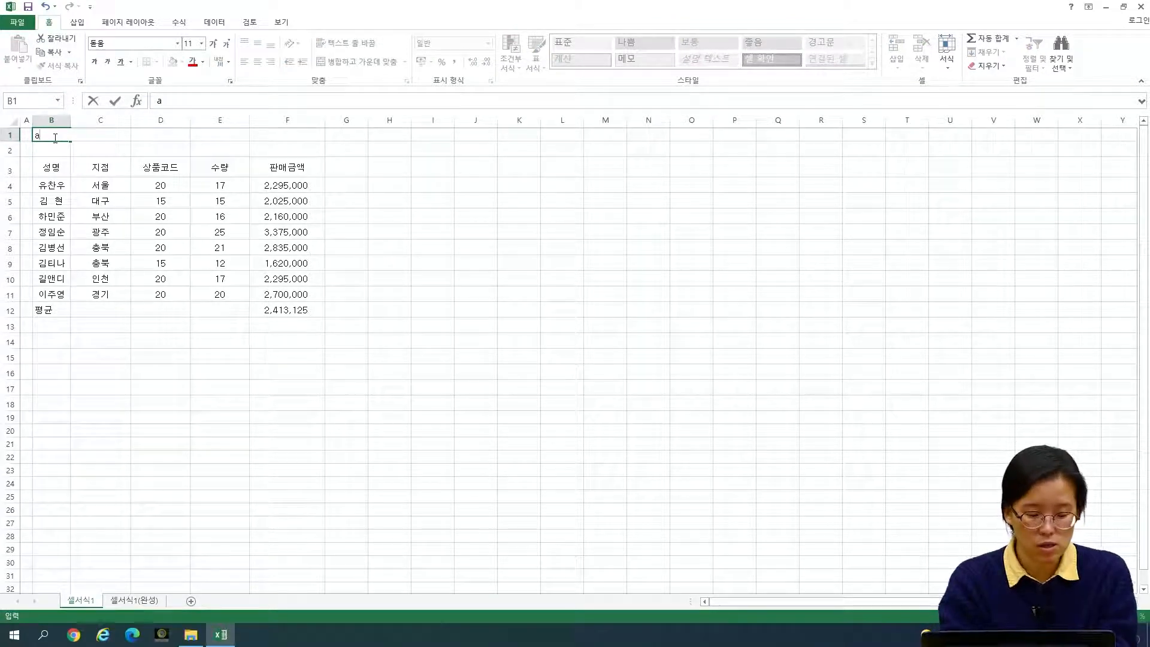
{"action": "key", "text": "Escape"}
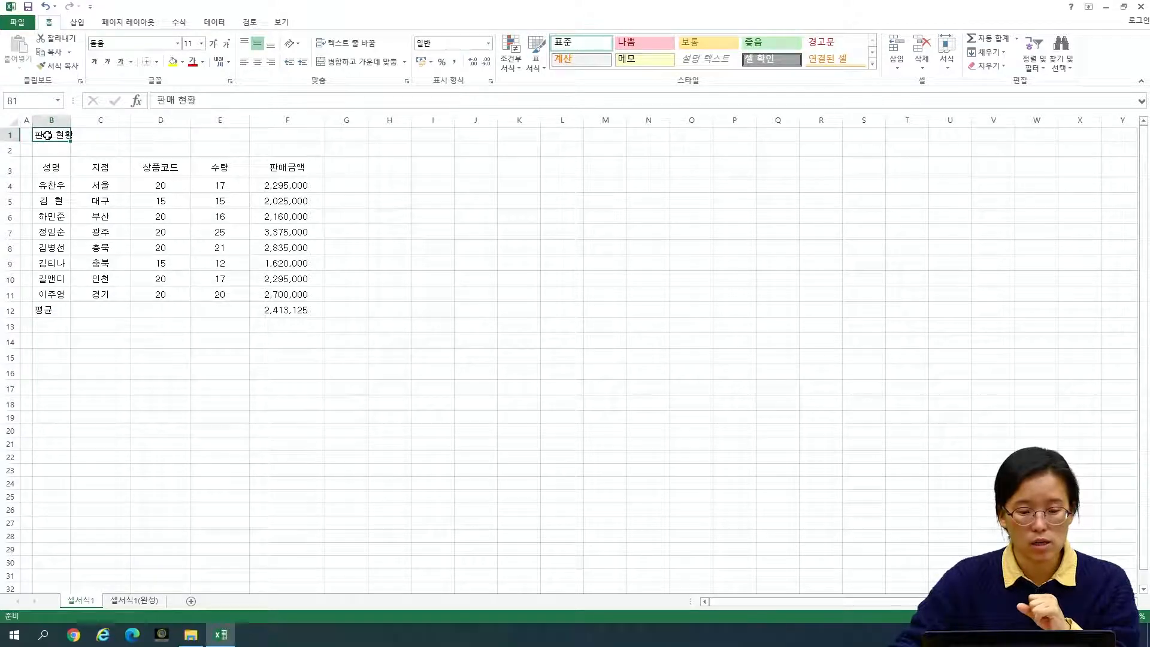
{"action": "double_click", "coordinate": [47, 135]}
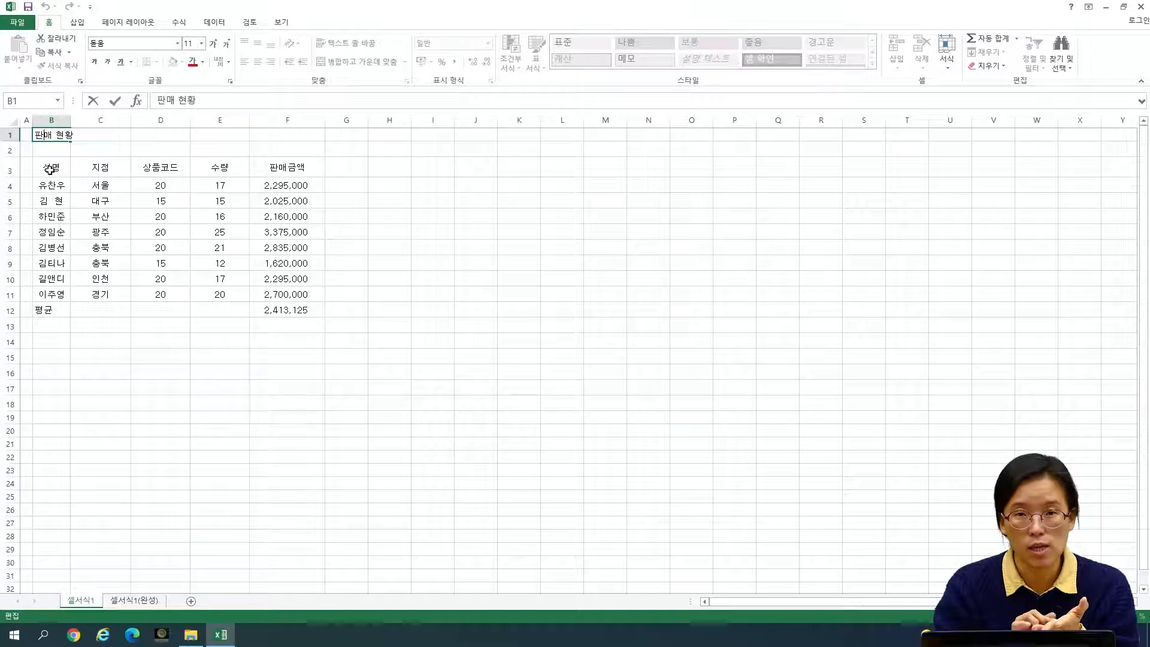
{"action": "left_click", "coordinate": [52, 167]}
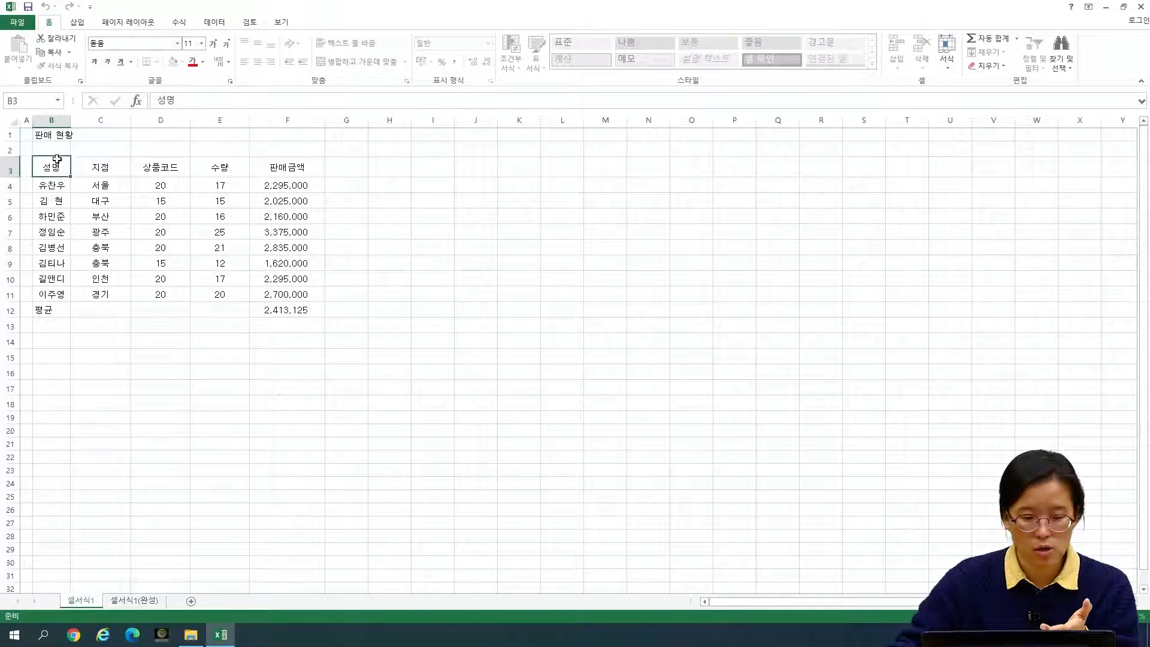
Insert the special character ▣ in front of the title text 판매 현황 in cell B1
{"action": "left_click", "coordinate": [55, 137]}
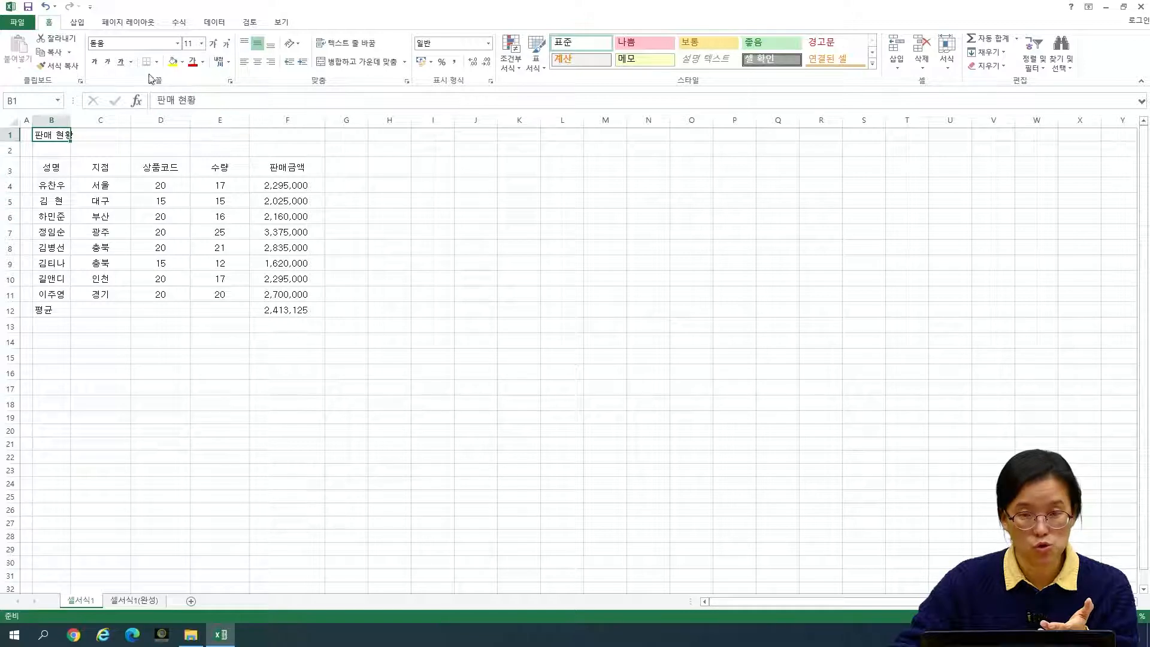
{"action": "left_click", "coordinate": [207, 101]}
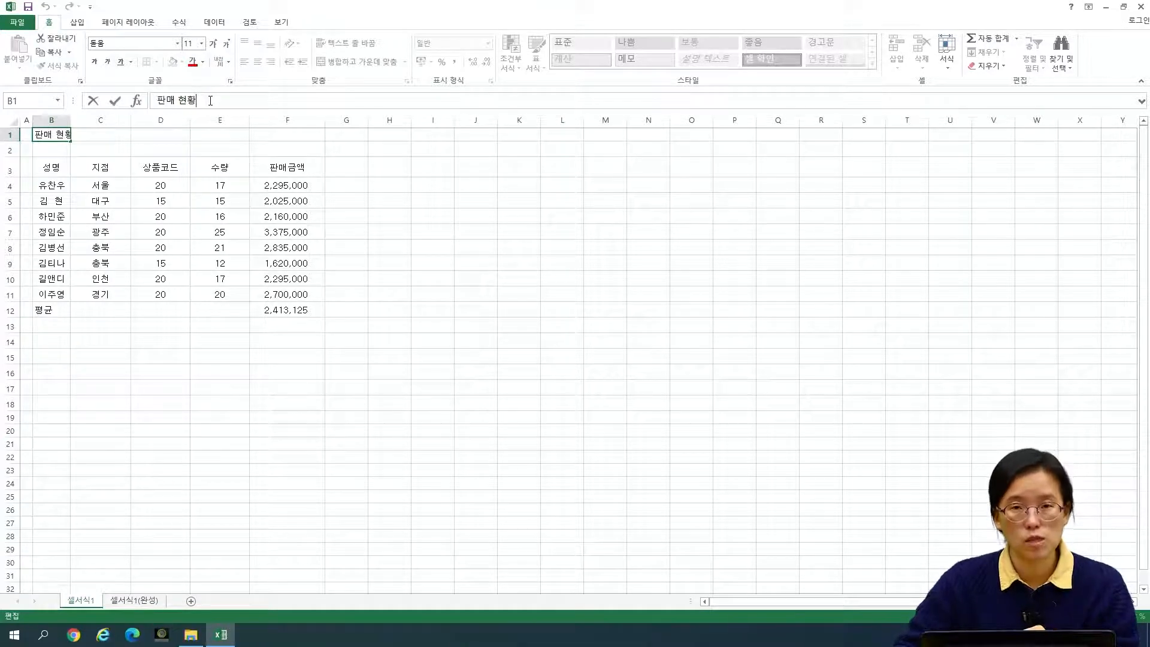
{"action": "left_click", "coordinate": [159, 98]}
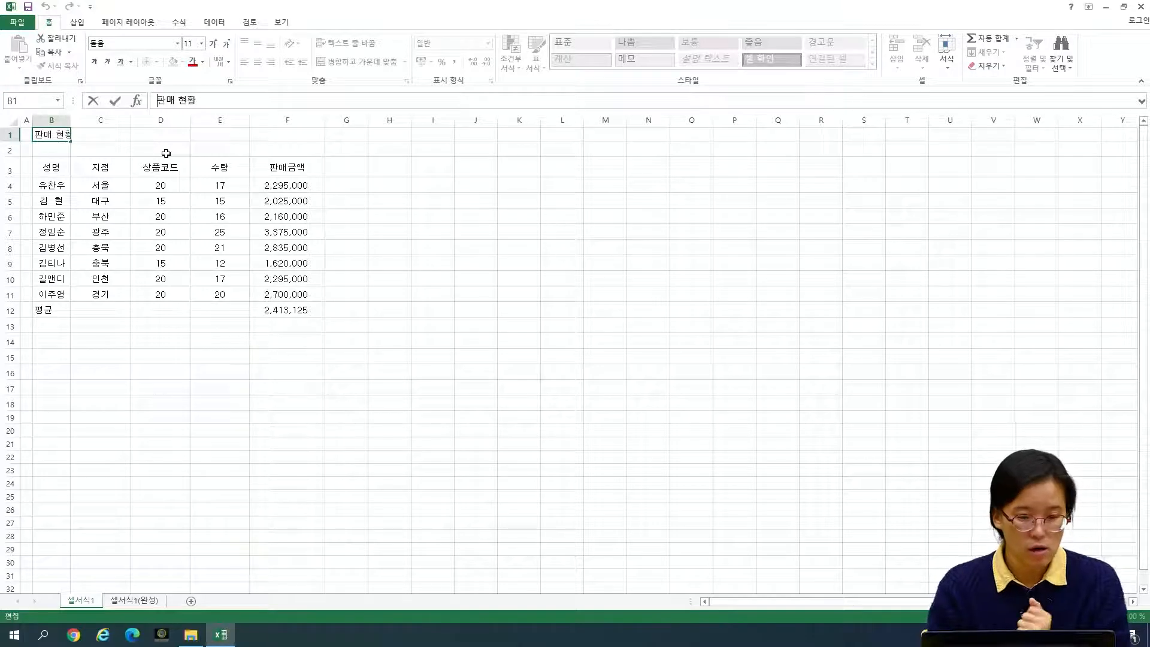
{"action": "type", "text": "a"}
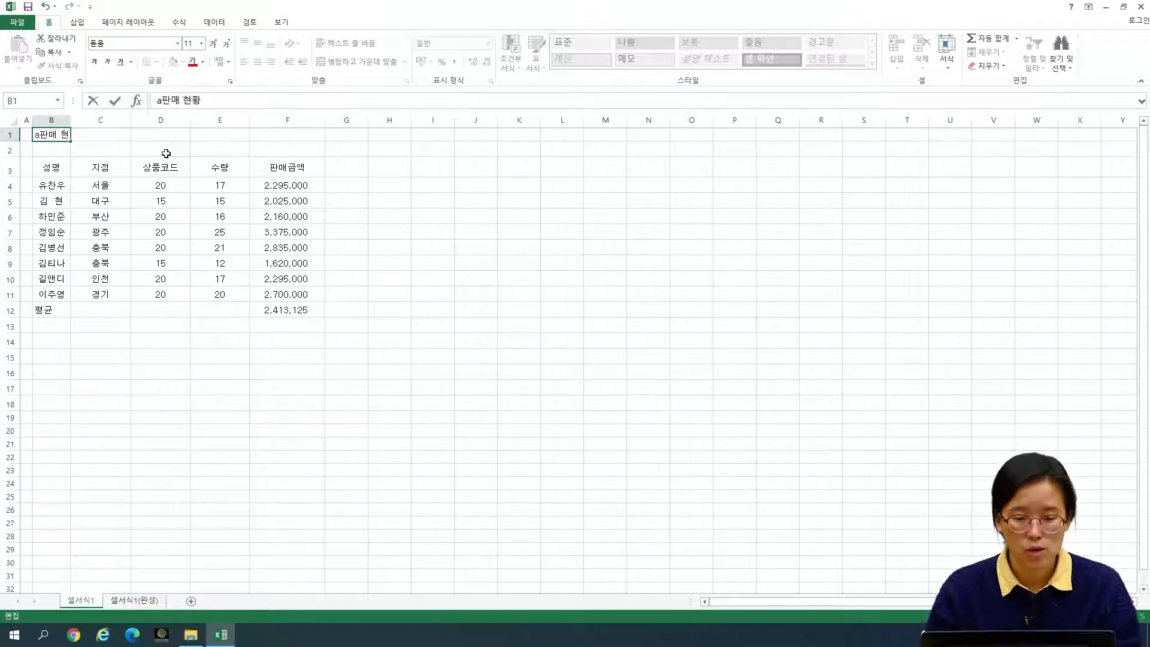
{"action": "key", "text": "BackSpace"}
{"action": "type", "text": "ㅁ"}
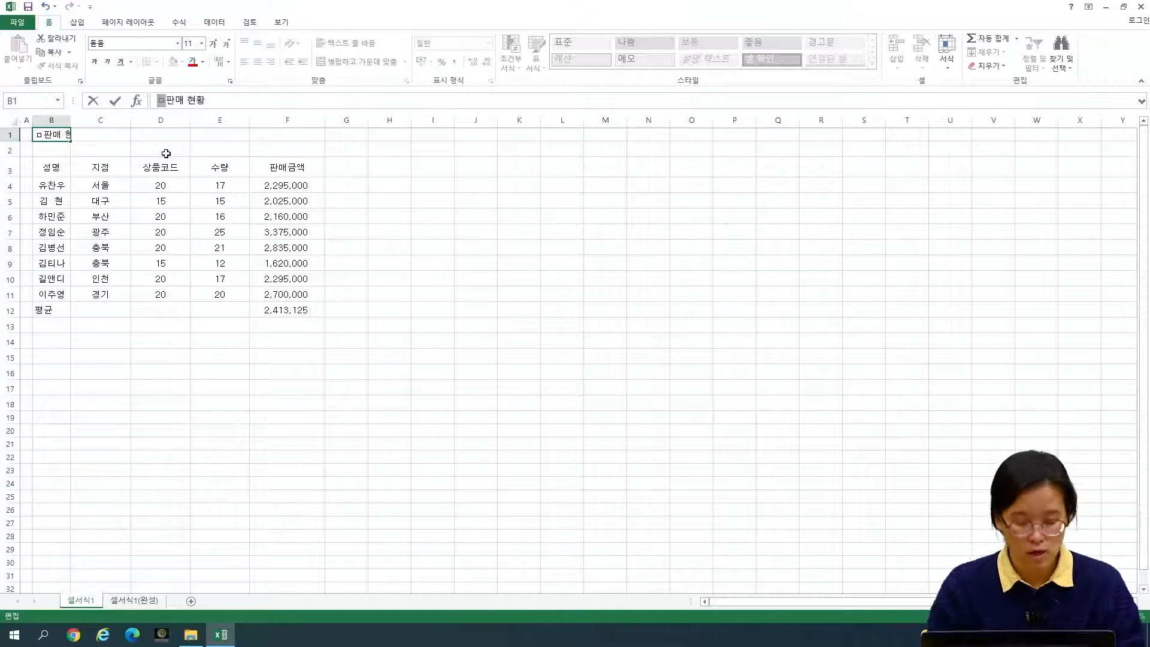
{"action": "key", "text": "Hangul_Hanja"}
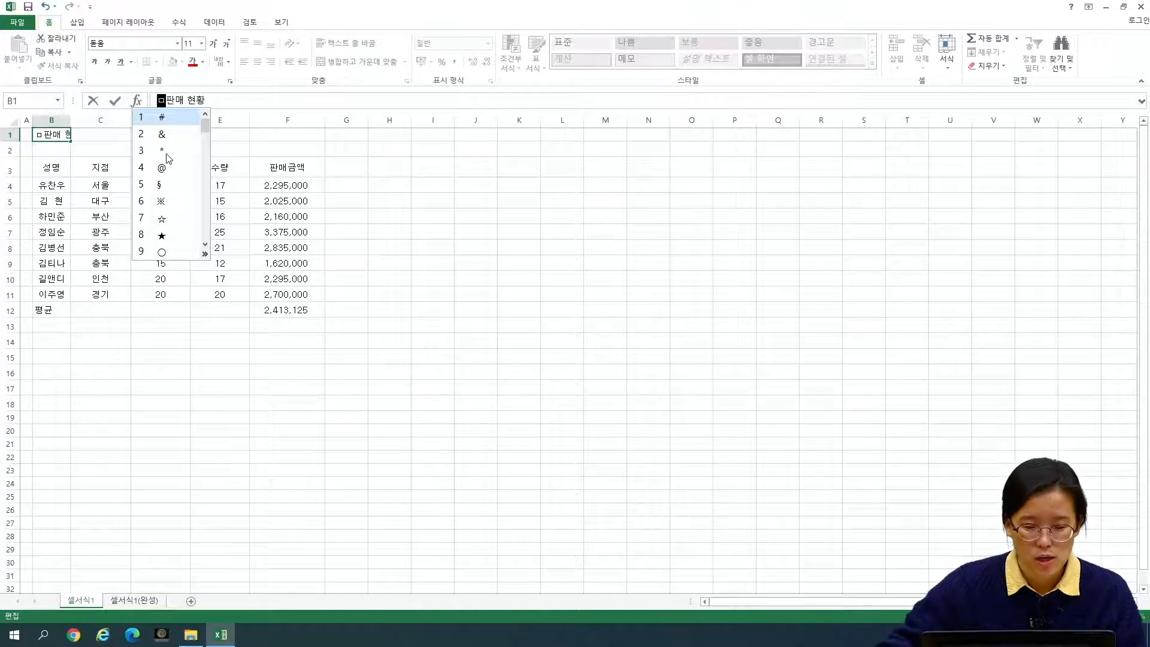
{"action": "left_click", "coordinate": [205, 255]}
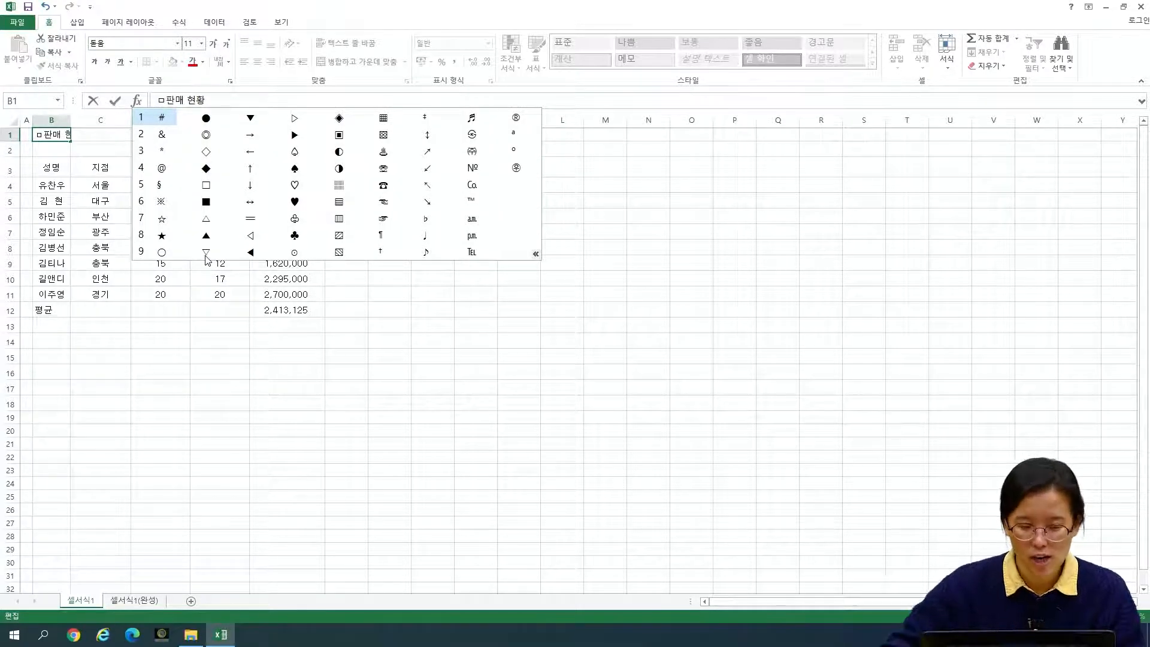
{"action": "left_click", "coordinate": [338, 134]}
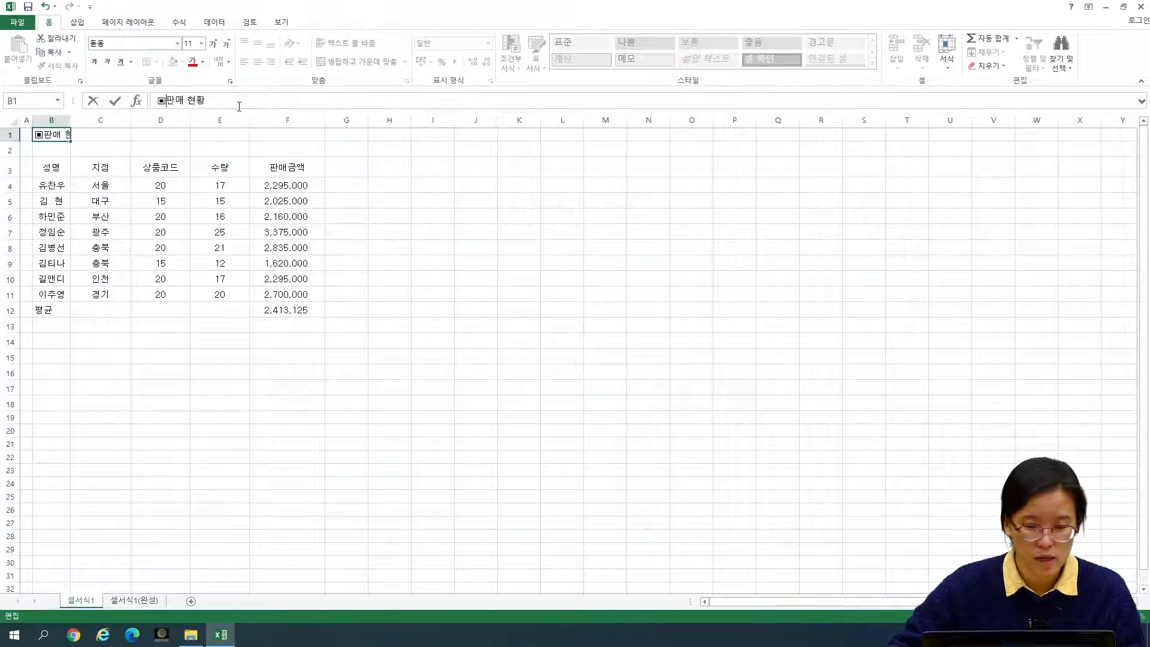
Add the same ▣ character at the end of the title in B1 and commit the entry
{"action": "type", "text": "ㅁ"}
{"action": "key", "text": "Hangul_Hanja"}
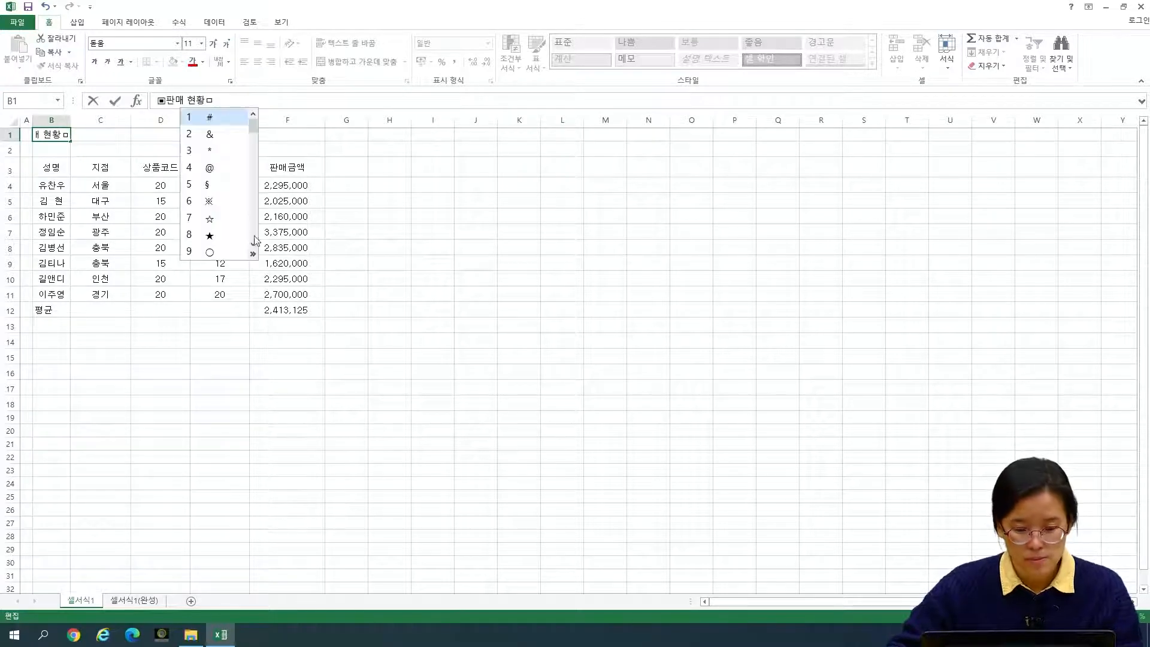
{"action": "left_click", "coordinate": [253, 254]}
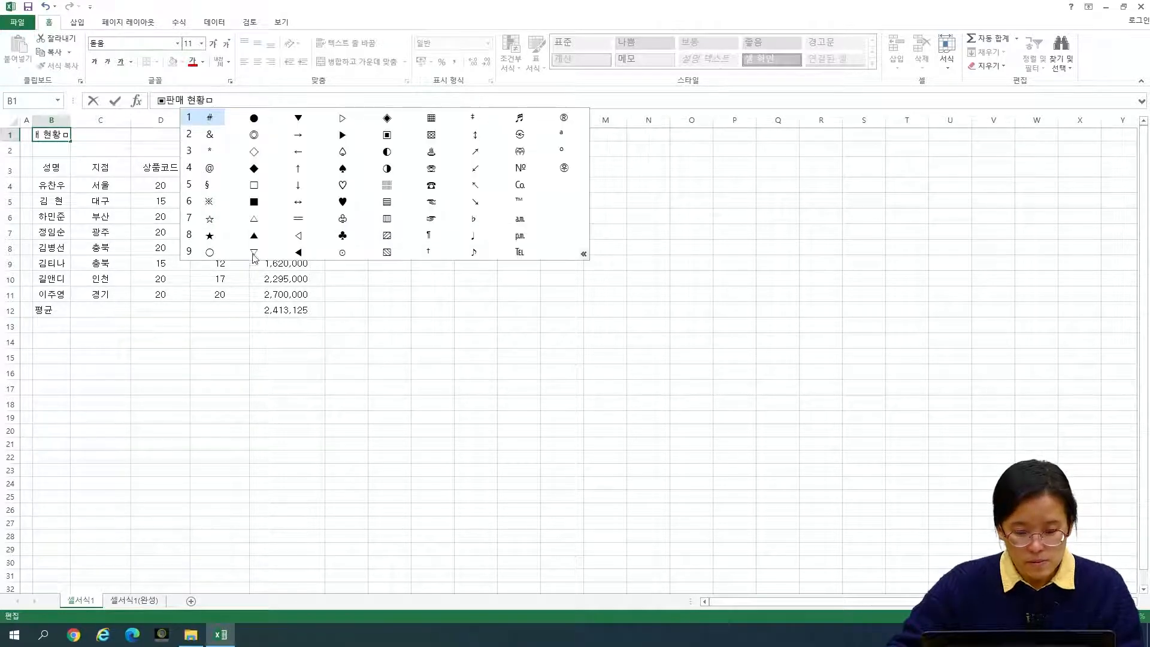
{"action": "left_click", "coordinate": [387, 136]}
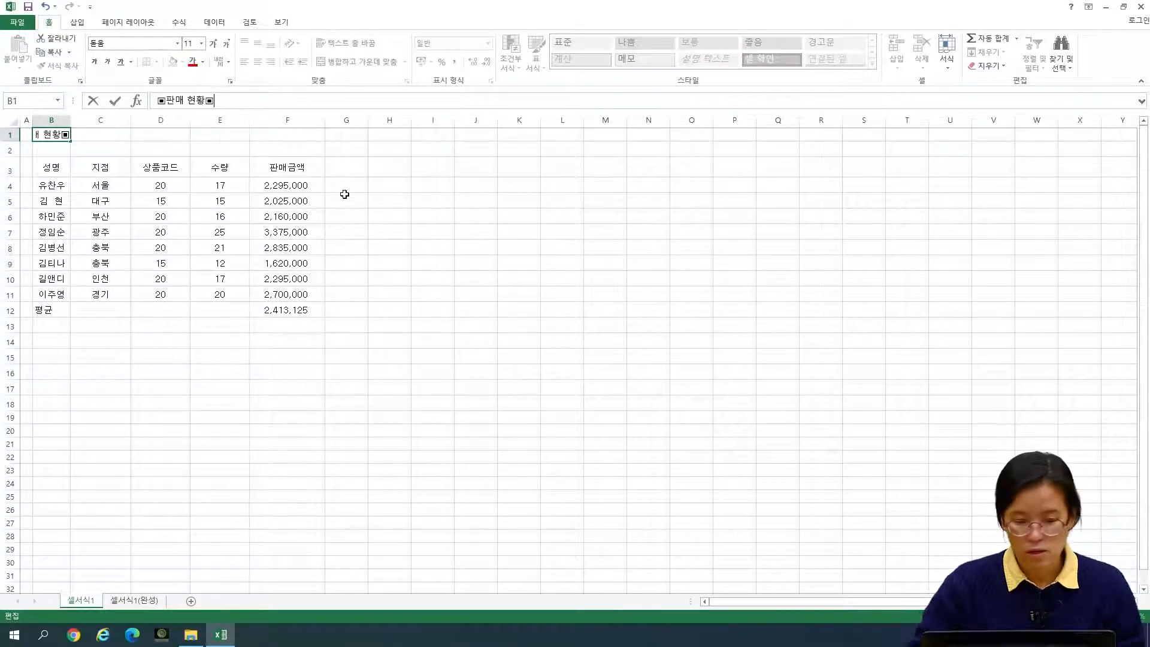
{"action": "key", "text": "Return"}
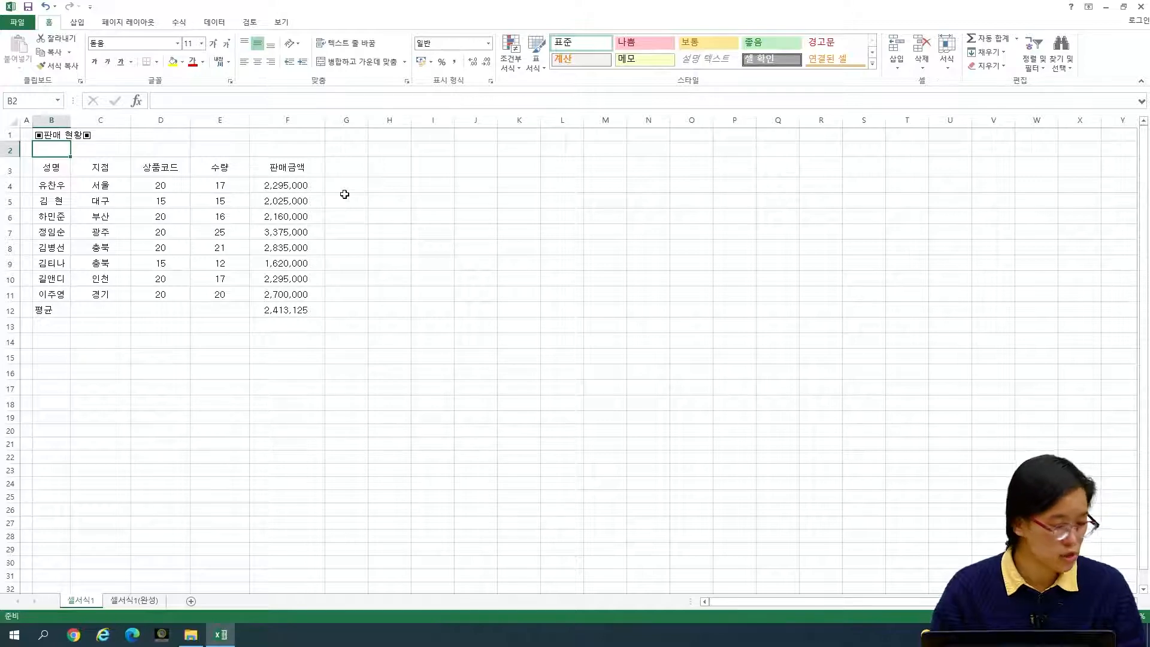
Convert the header 지점 in cell C3 to the Hanja 支店, output as Hanja only
{"action": "double_click", "coordinate": [109, 167]}
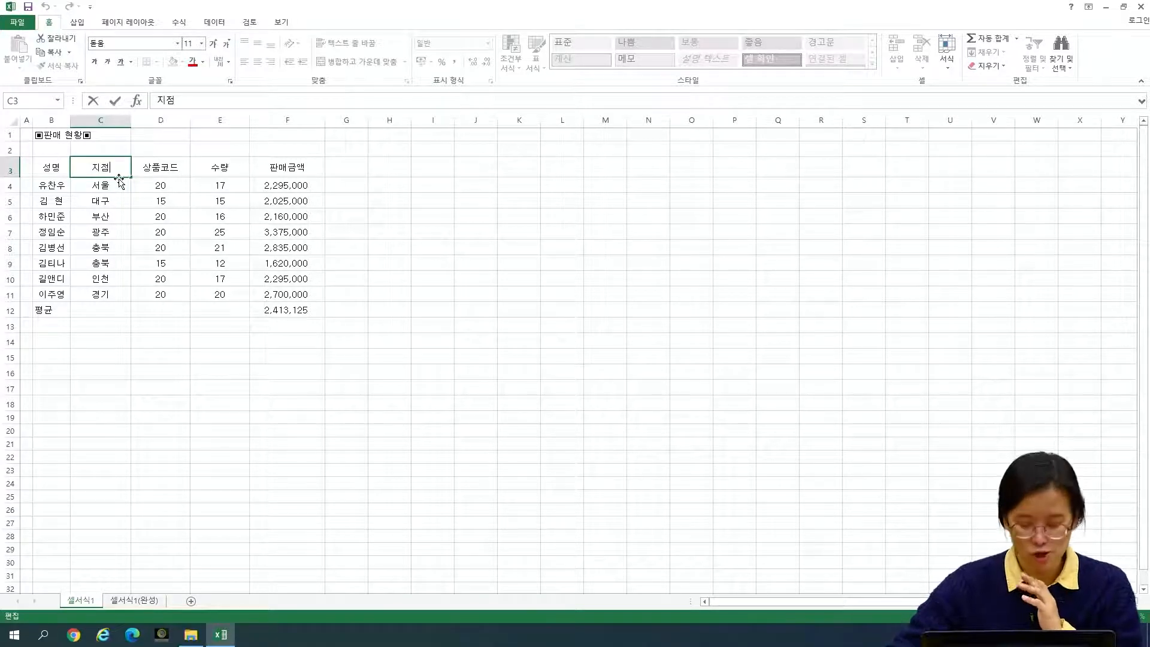
{"action": "key", "text": "Hangul_Hanja"}
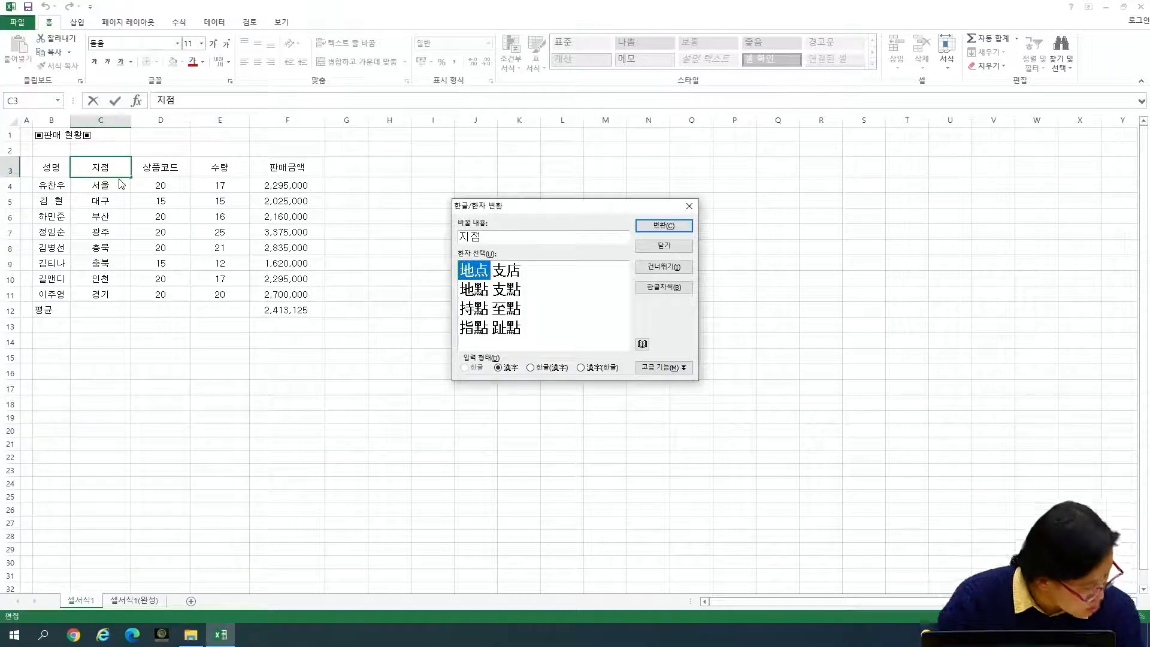
{"action": "left_click", "coordinate": [509, 275]}
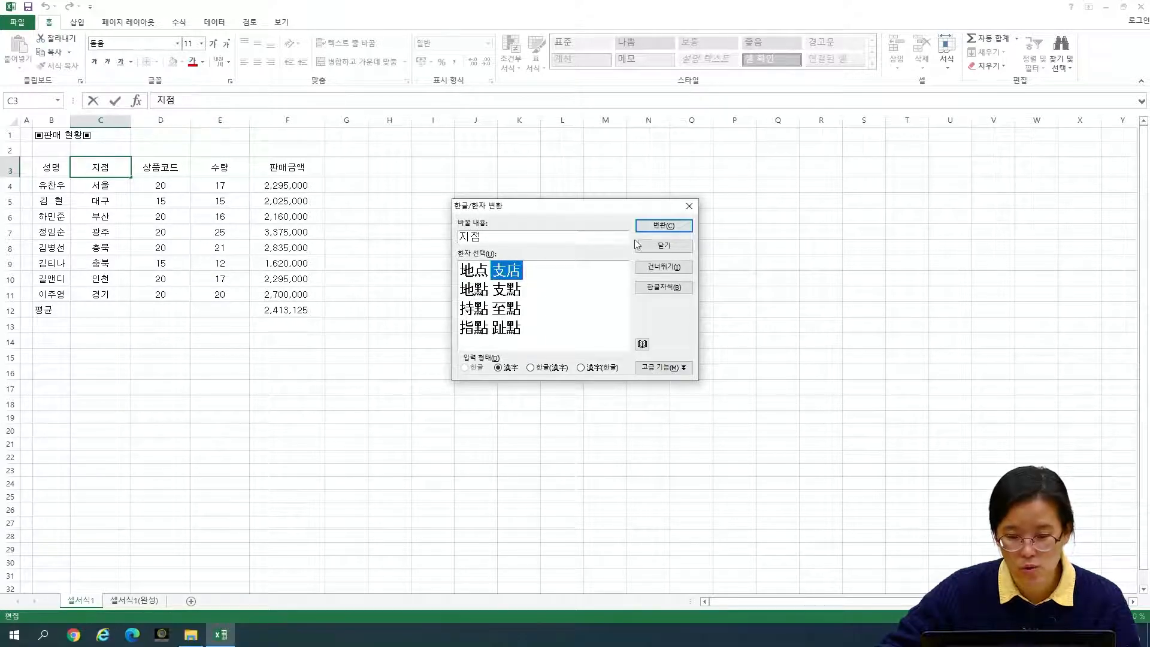
{"action": "left_click", "coordinate": [652, 226]}
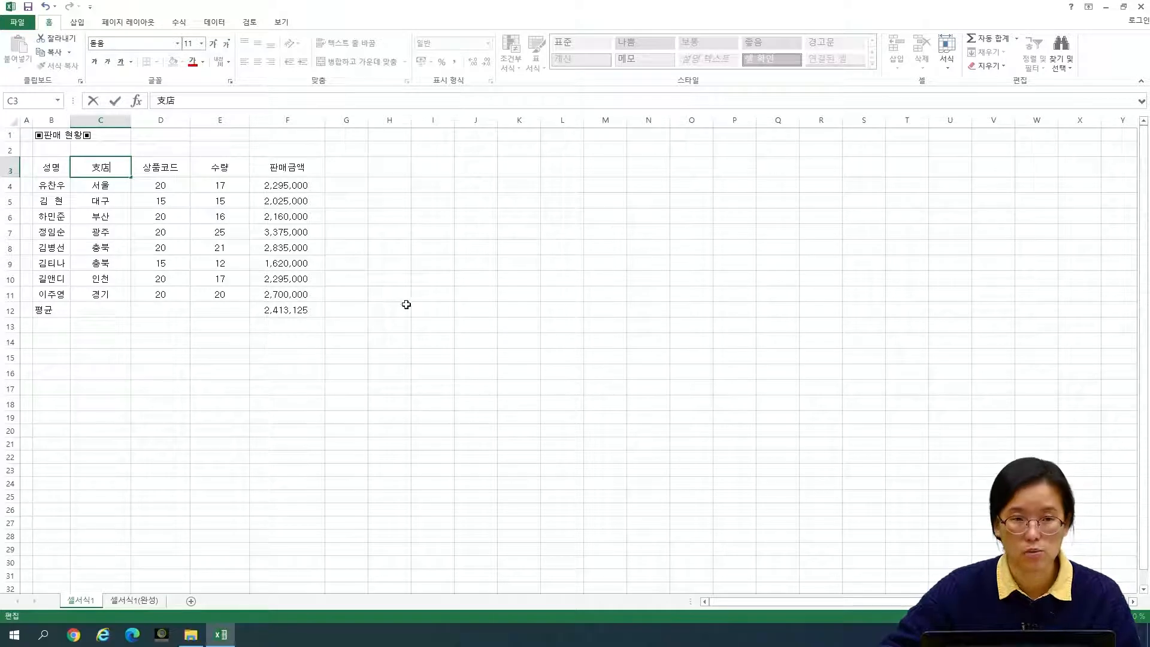
{"action": "left_click", "coordinate": [219, 310]}
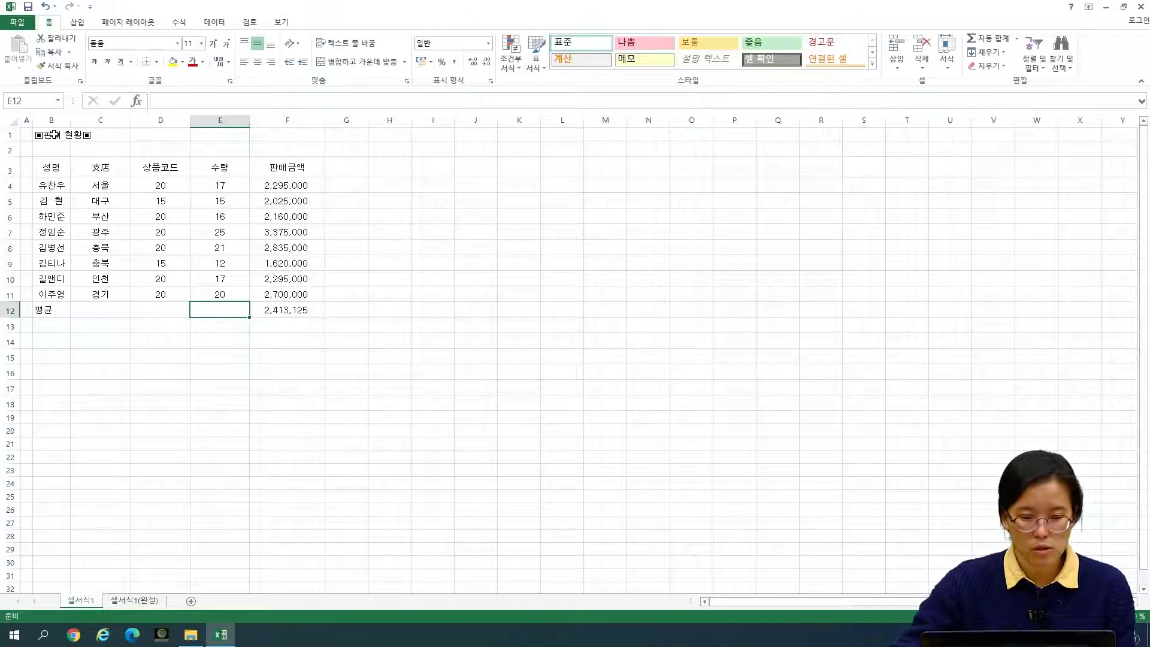
Merge and center the title across B1:F1 and set its font to 맑은 고딕 (본문)
{"action": "left_click_drag", "start_coordinate": [54, 134], "coordinate": [282, 136]}
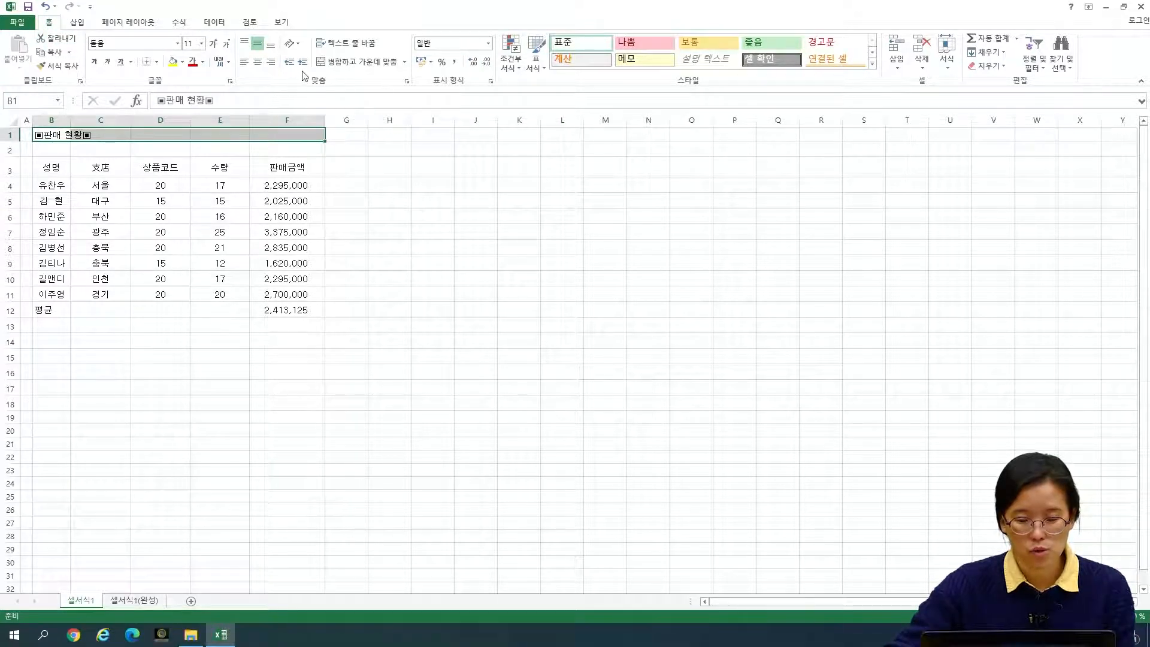
{"action": "left_click", "coordinate": [384, 65]}
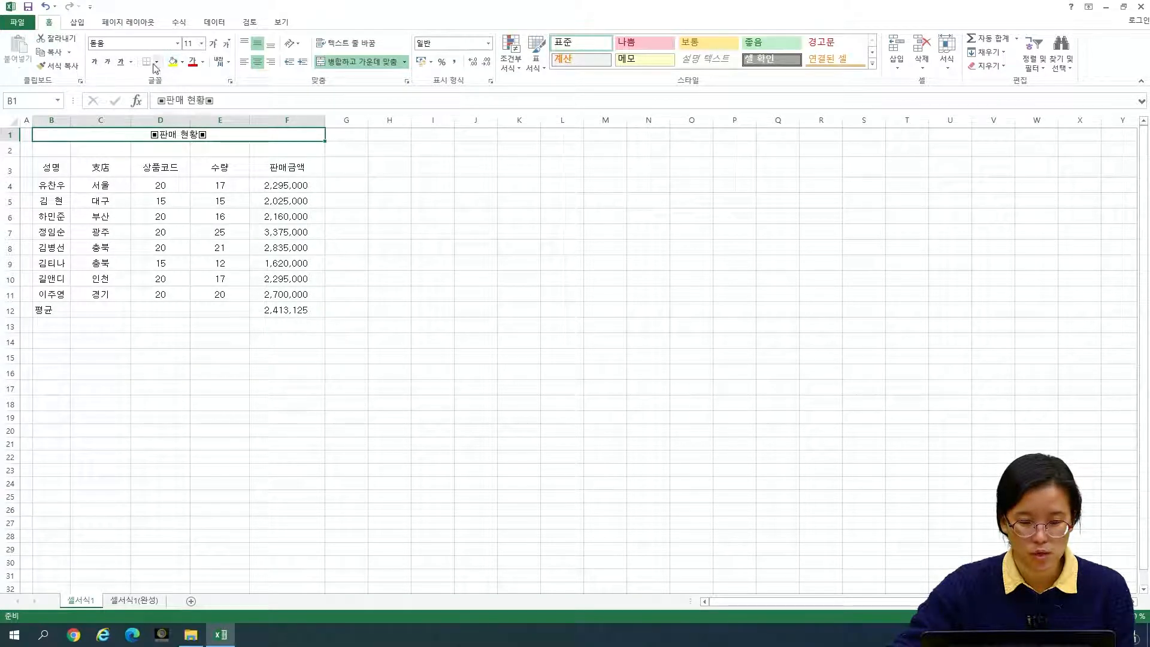
{"action": "left_click", "coordinate": [127, 45]}
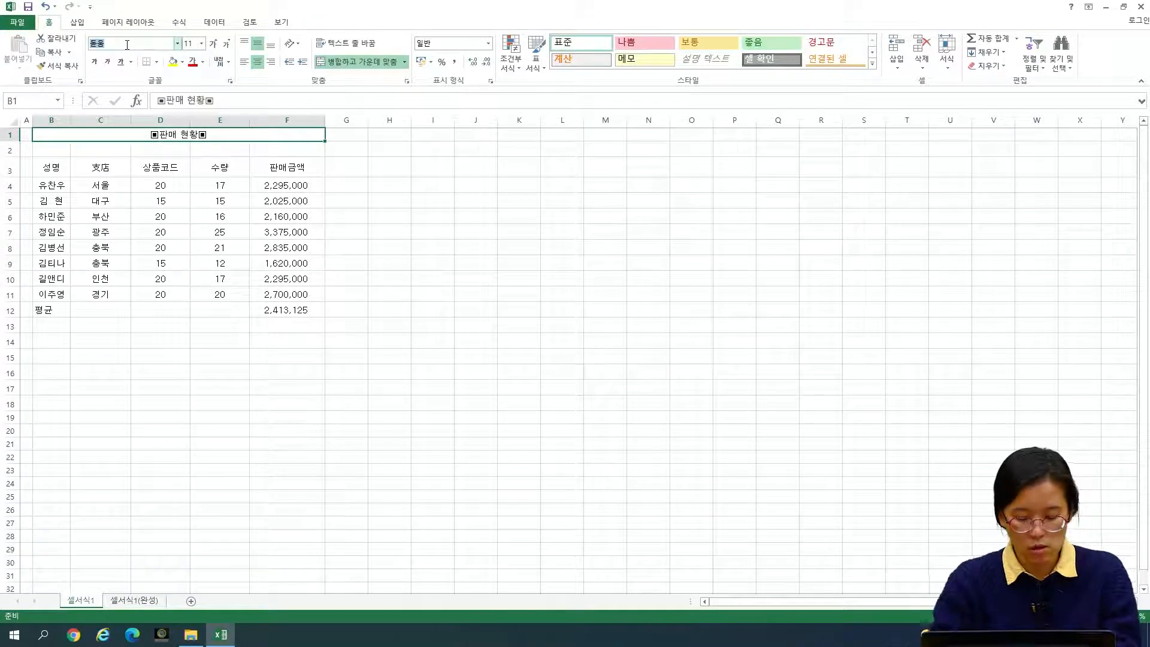
{"action": "type", "text": "ㅁ"}
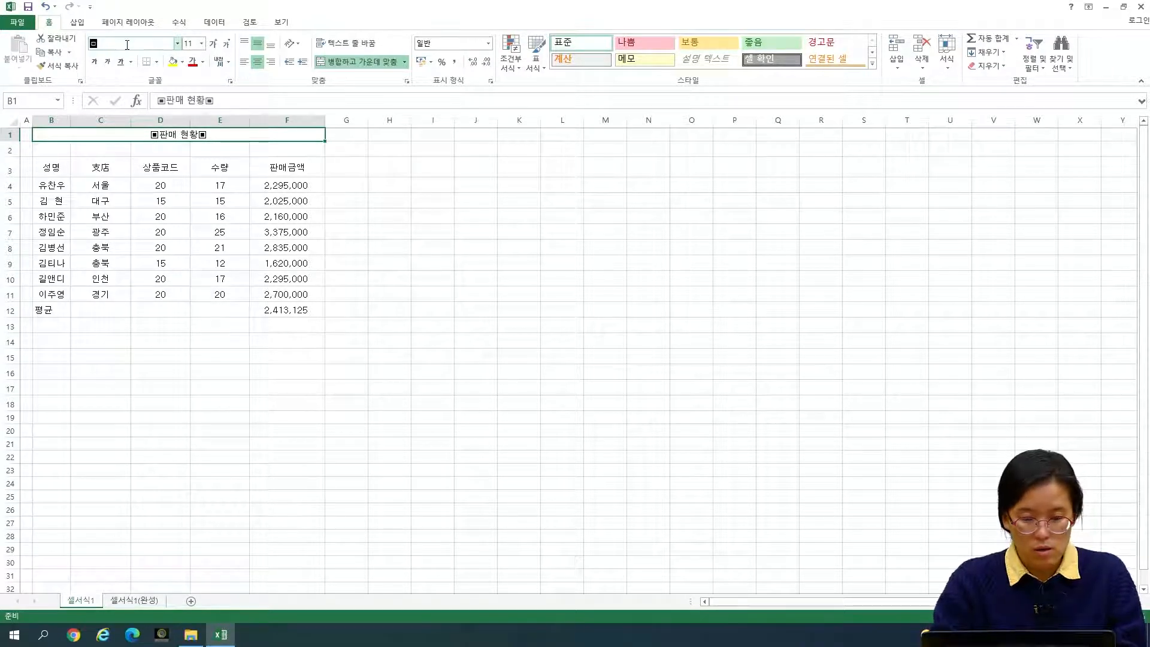
{"action": "type", "text": "맑은 고ㄷ"}
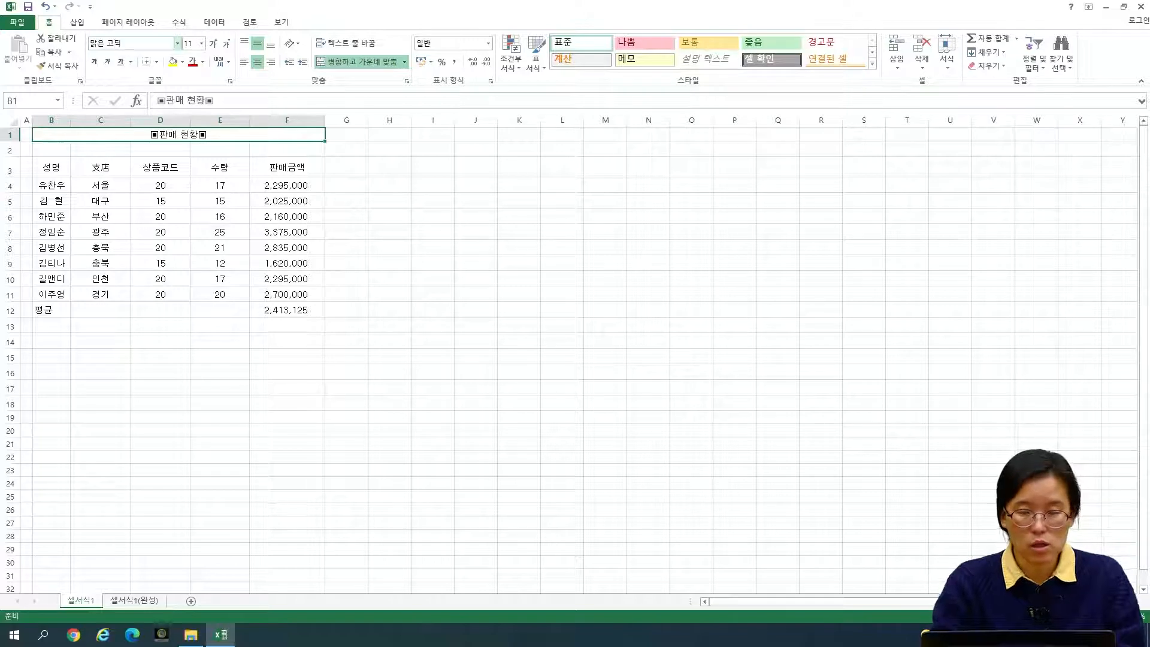
{"action": "type", "text": "ㅣㄱ"}
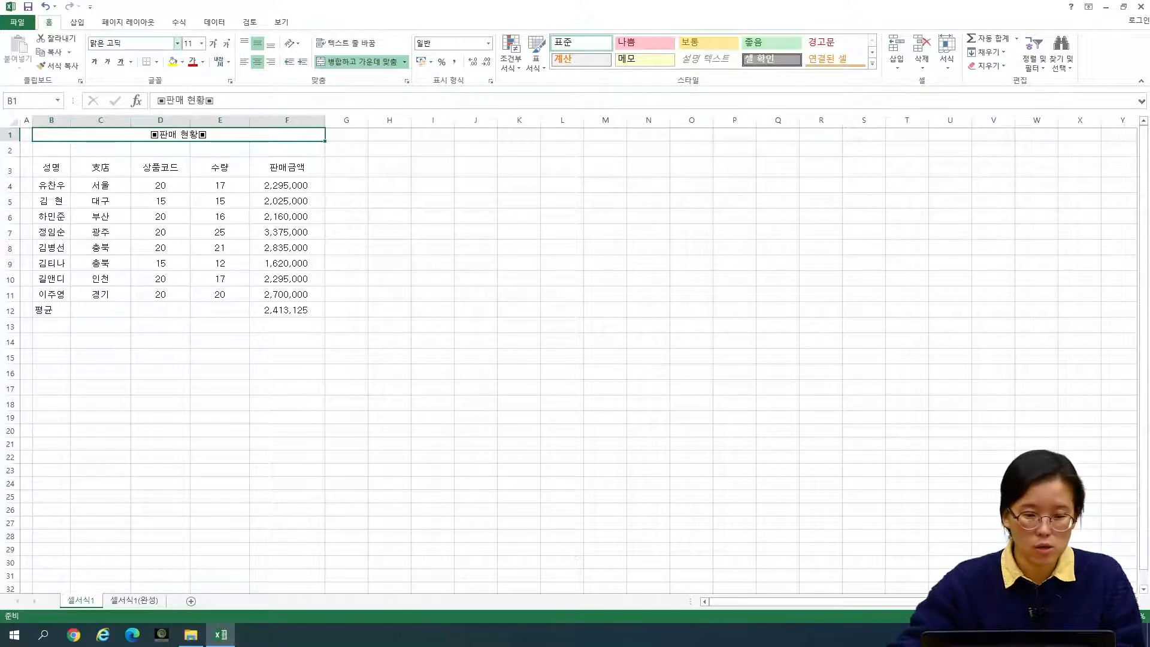
{"action": "left_click", "coordinate": [178, 43]}
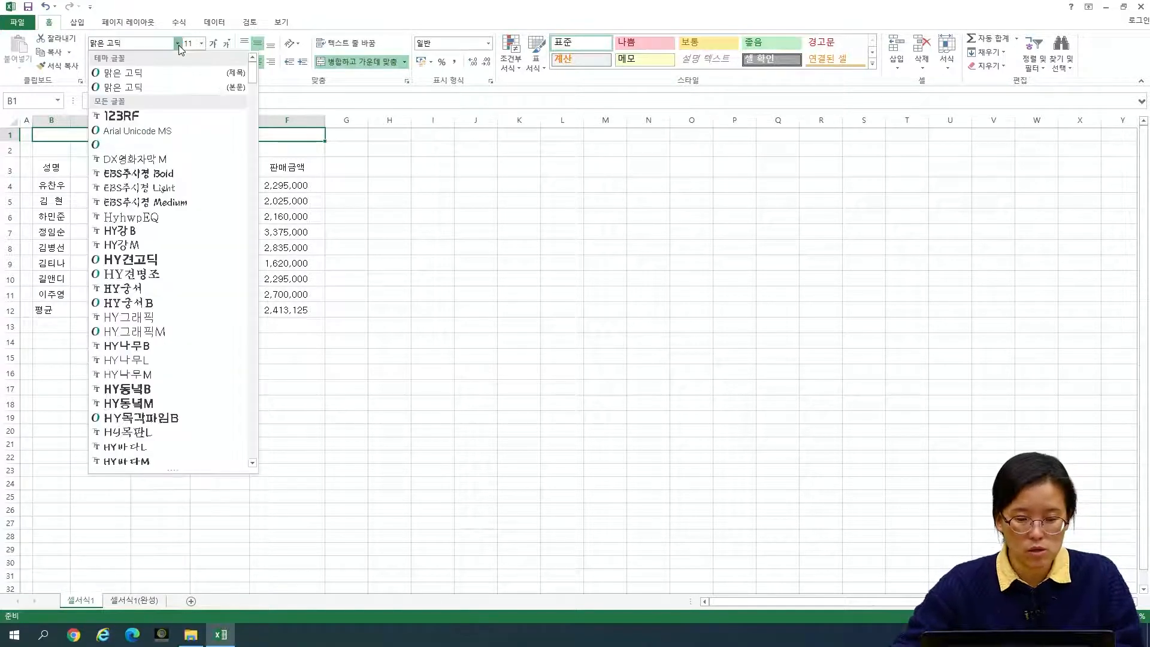
{"action": "left_click", "coordinate": [150, 88]}
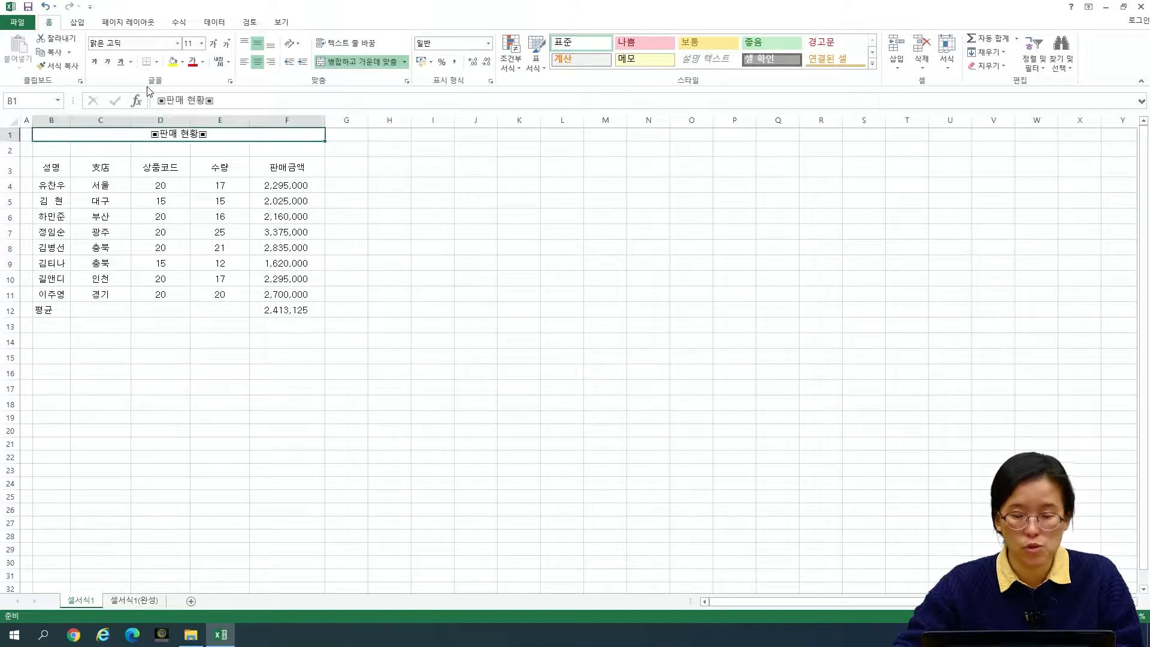
Set the merged title's font size to 17 and make it bold
{"action": "left_click", "coordinate": [195, 44]}
{"action": "type", "text": "17"}
{"action": "key", "text": "Return"}
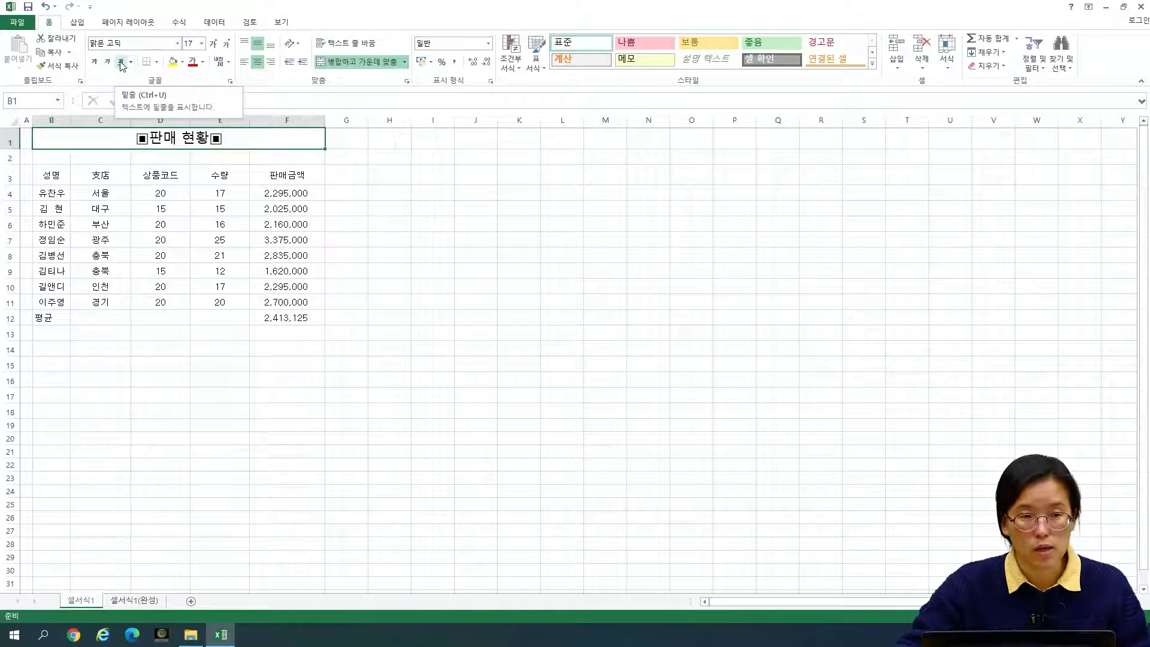
{"action": "left_click", "coordinate": [94, 62]}
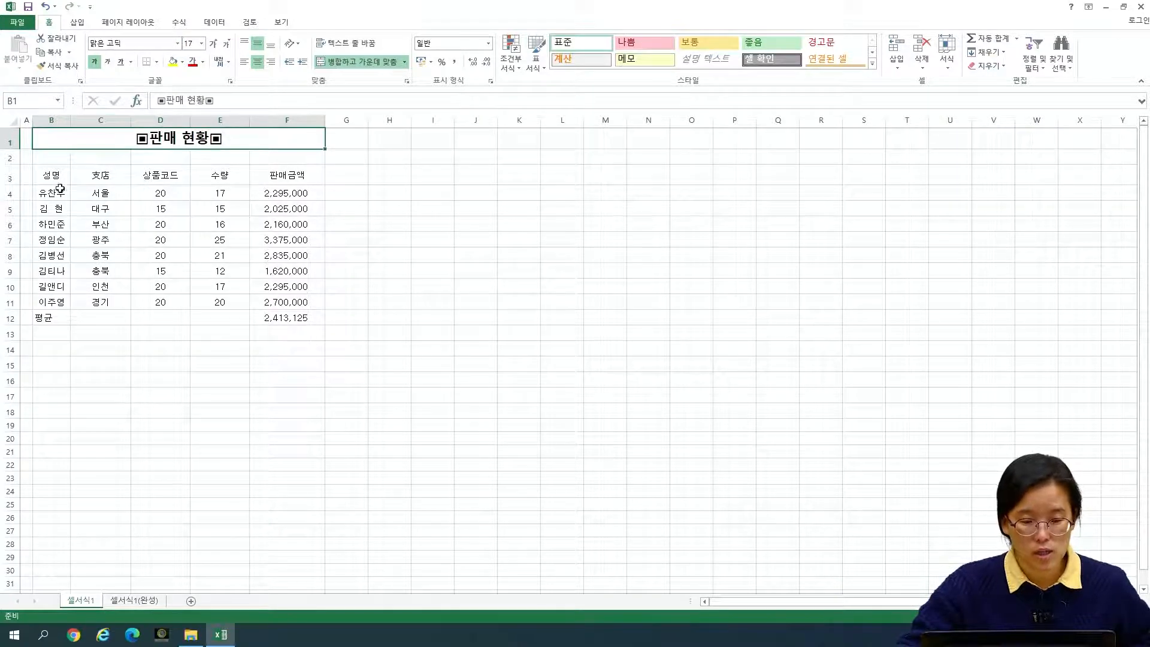
Set the title's font color to light green from the standard colors
{"action": "left_click", "coordinate": [203, 63]}
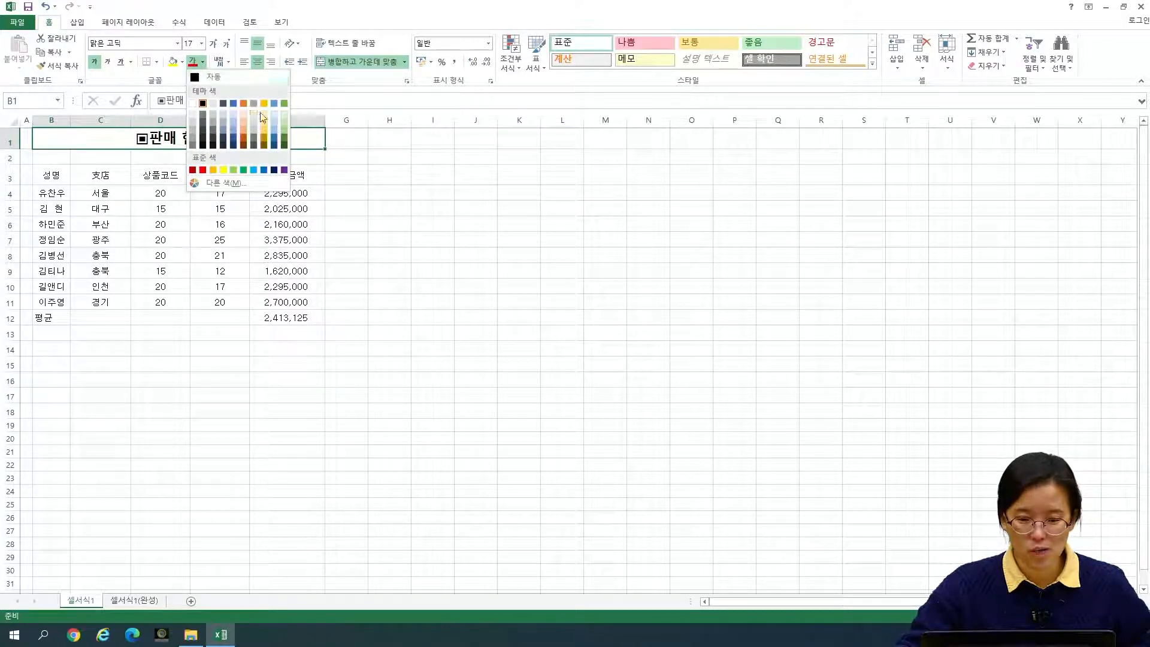
{"action": "left_click", "coordinate": [285, 103]}
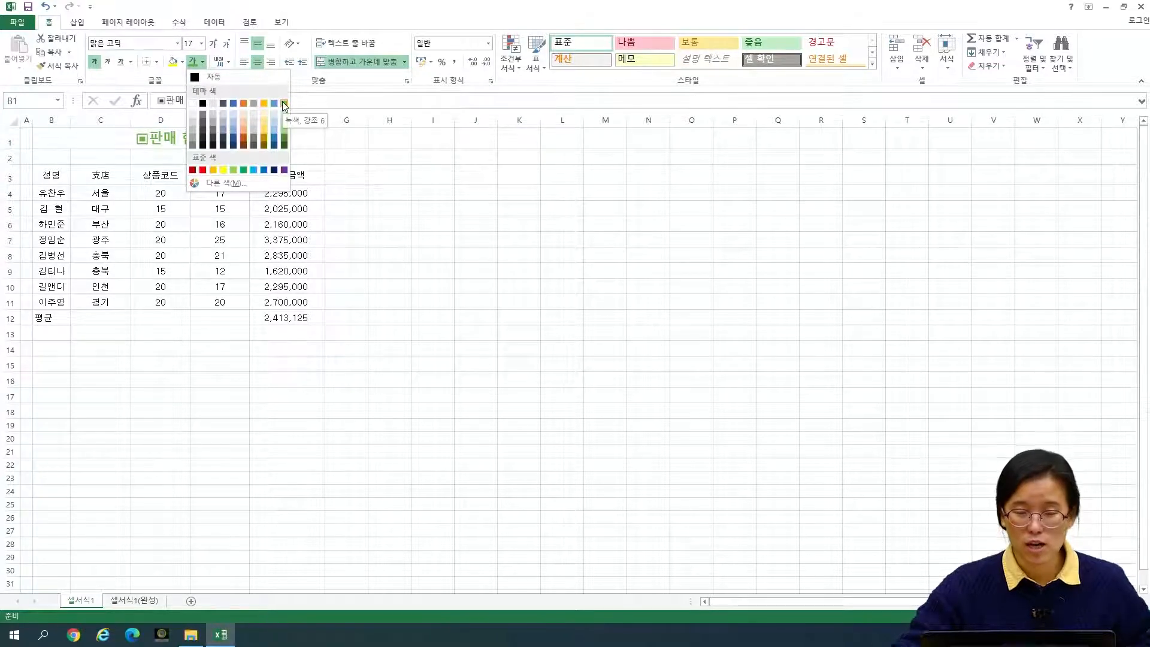
{"action": "left_click", "coordinate": [232, 170]}
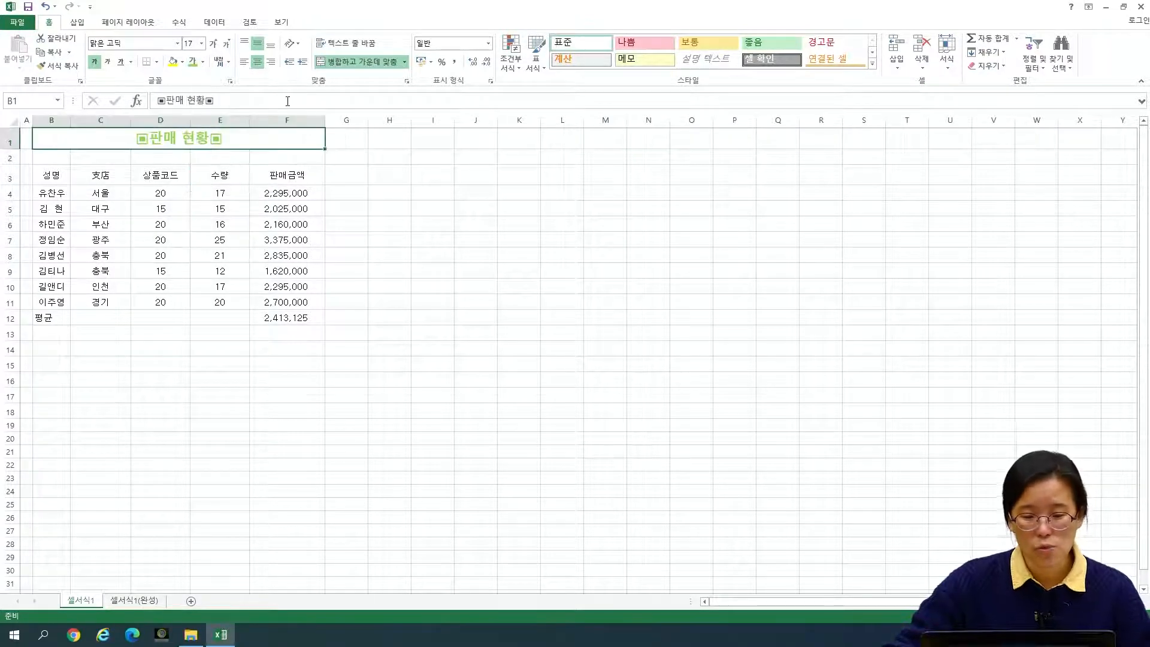
Apply the light green standard color to the merged title's font
{"action": "left_click", "coordinate": [203, 62]}
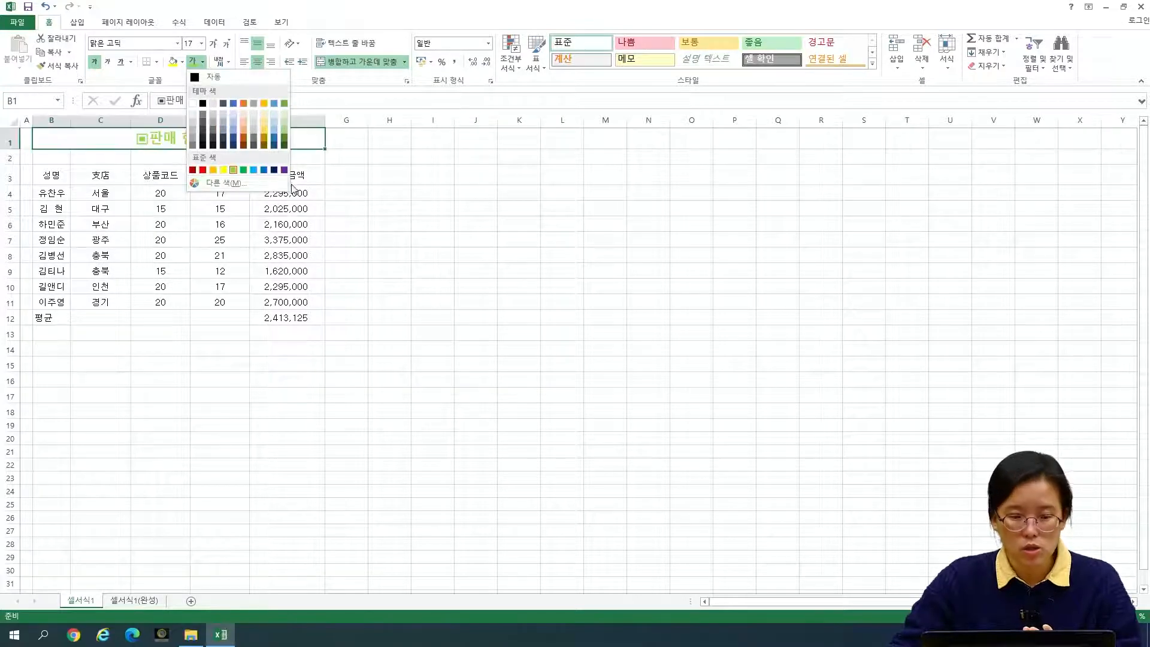
{"action": "left_click", "coordinate": [233, 170]}
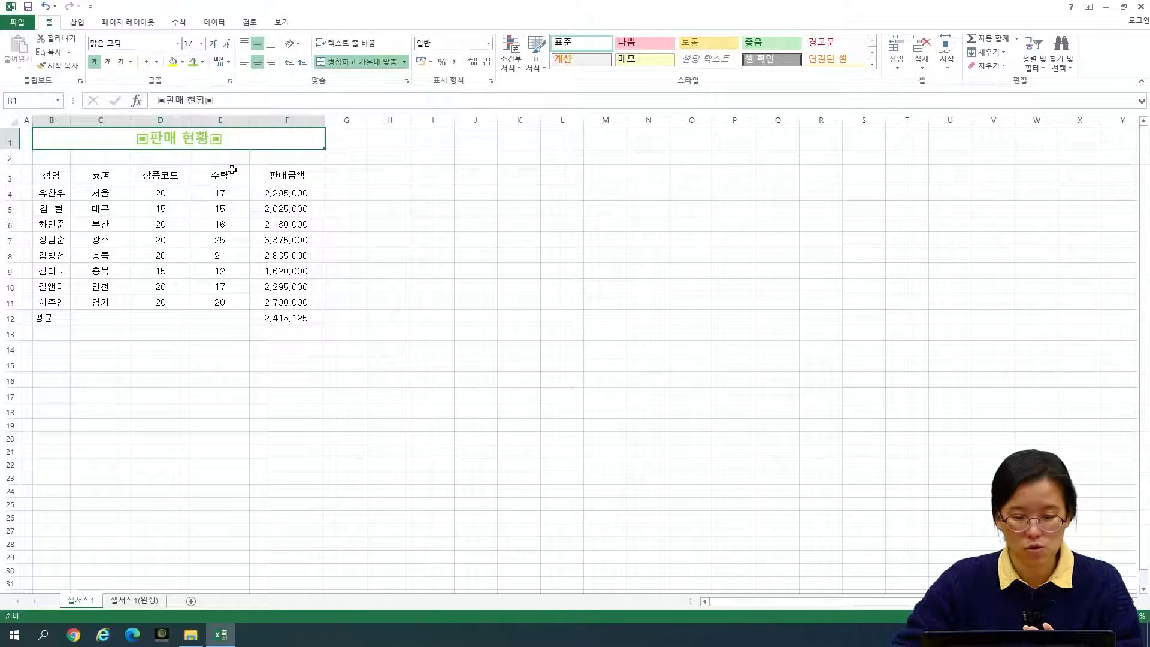
{"action": "left_click", "coordinate": [345, 181]}
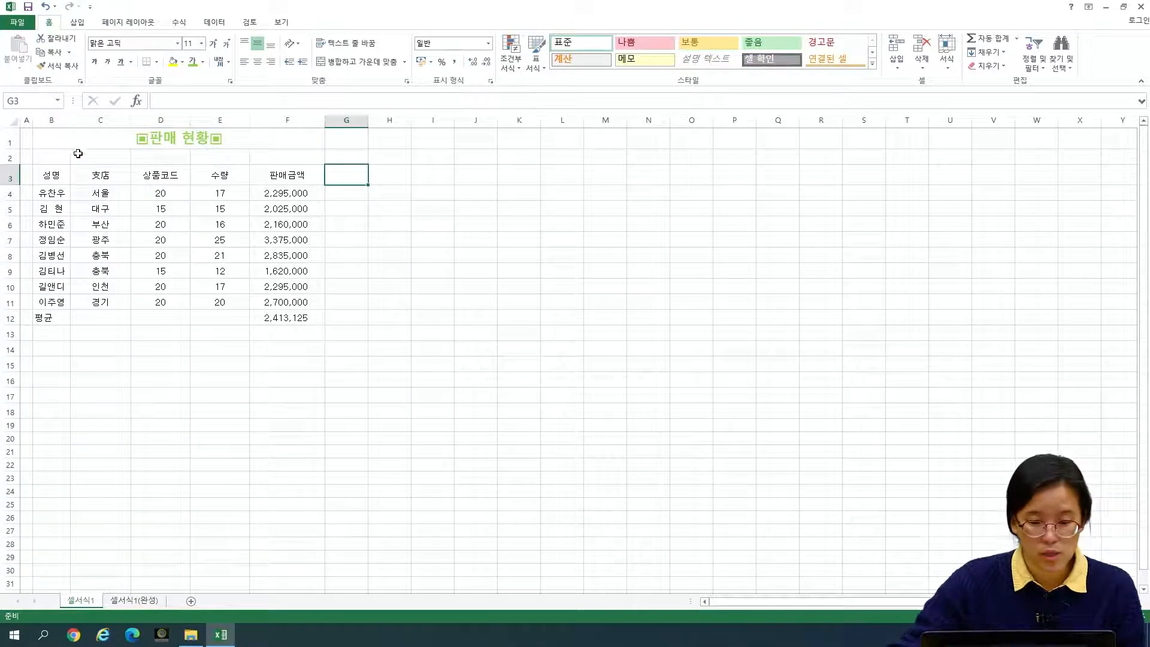
Assign the range name 지잠 to the branch cells C4:C11
{"action": "left_click_drag", "start_coordinate": [100, 193], "coordinate": [103, 300]}
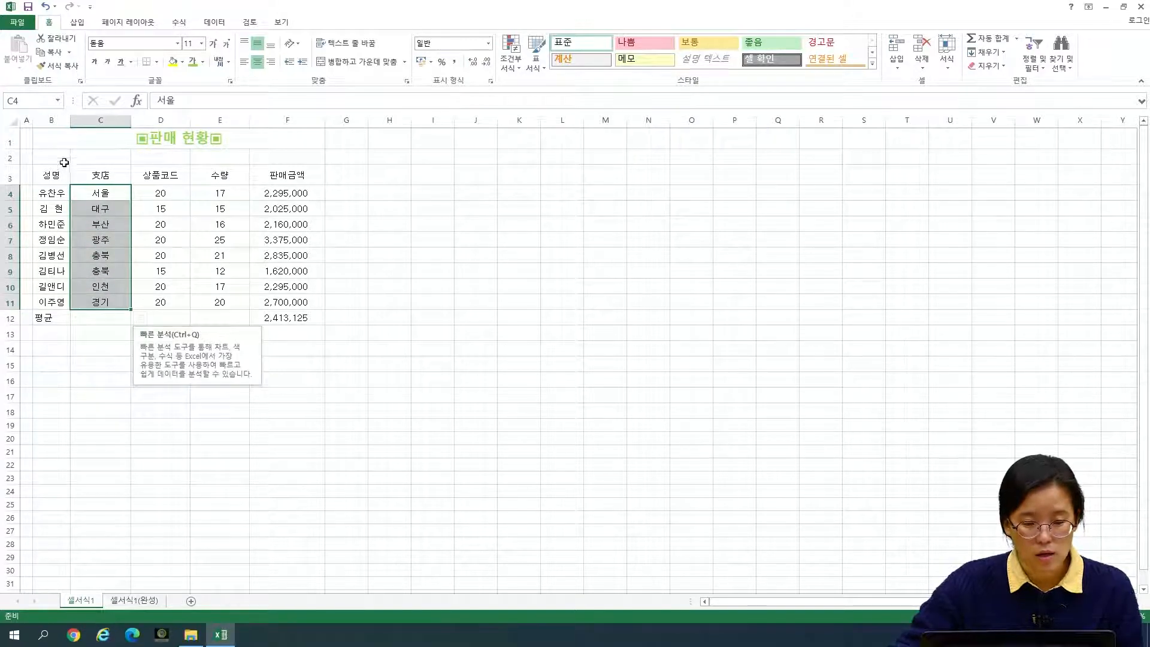
{"action": "left_click", "coordinate": [28, 100]}
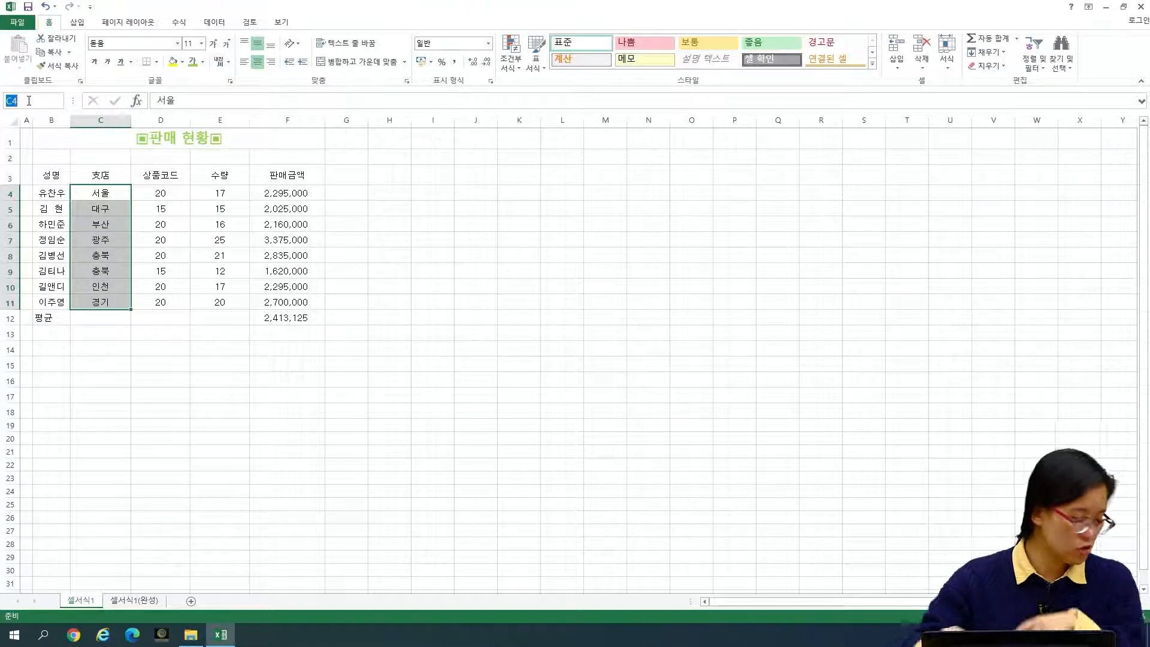
{"action": "type", "text": "지지ㅁ"}
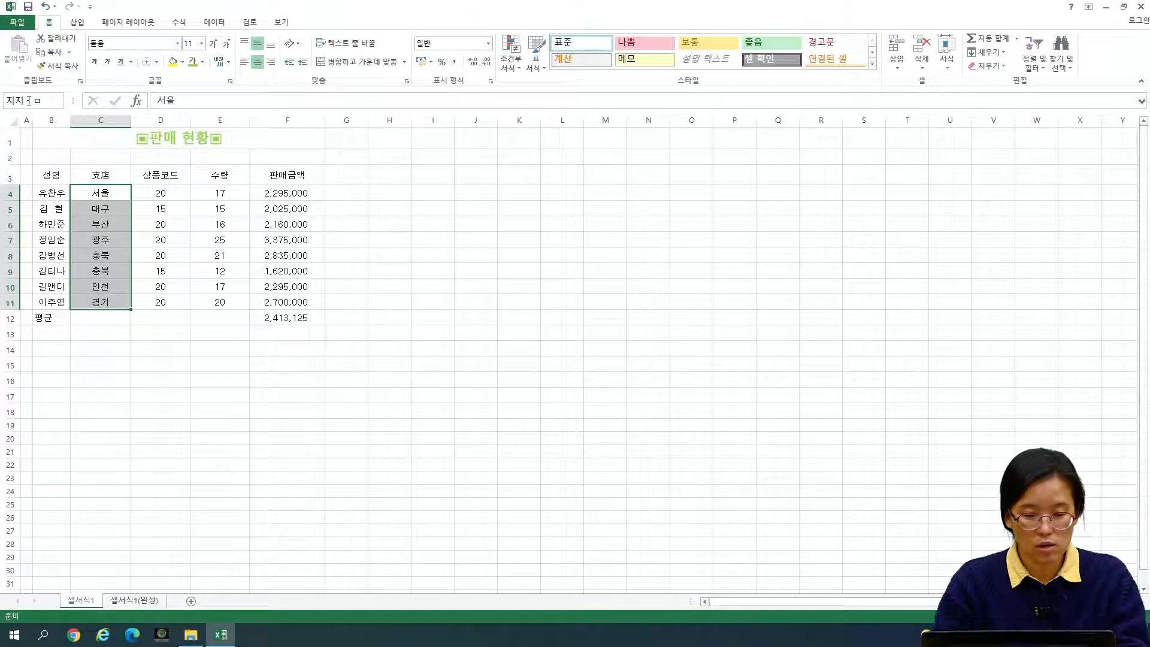
{"action": "key", "text": "BackSpace"}
{"action": "key", "text": "BackSpace"}
{"action": "key", "text": "BackSpace"}
{"action": "type", "text": "점"}
{"action": "key", "text": "Return"}
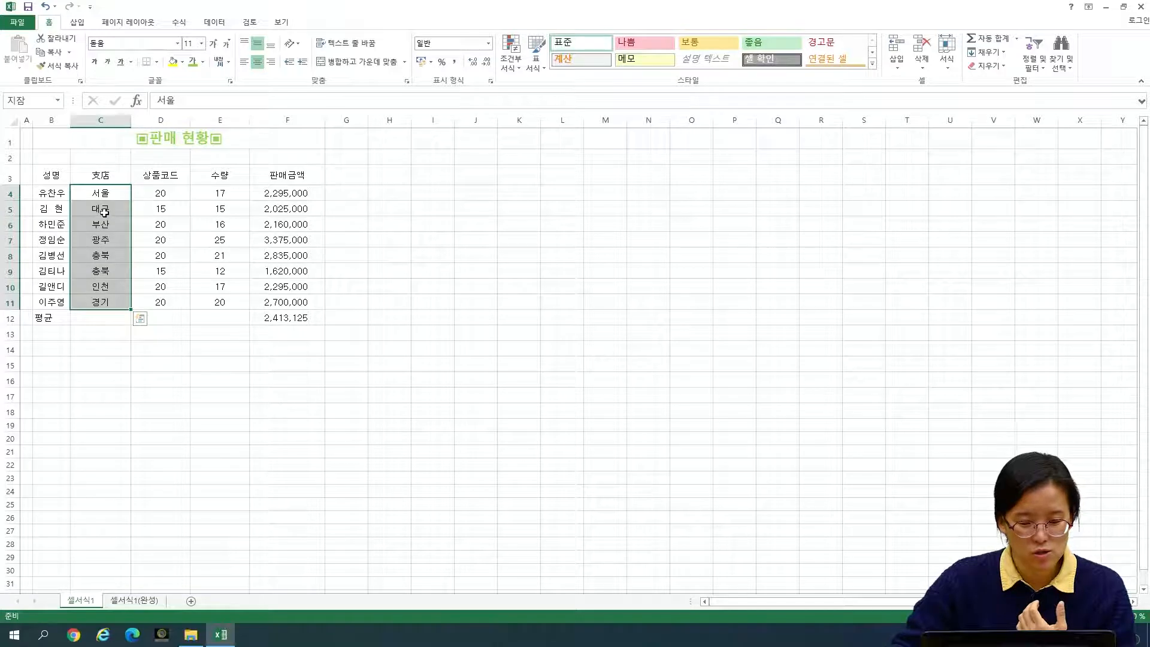
Try to clear the name assigned to C4:C11, and reselect the range to check it
{"action": "left_click_drag", "start_coordinate": [106, 193], "coordinate": [101, 302]}
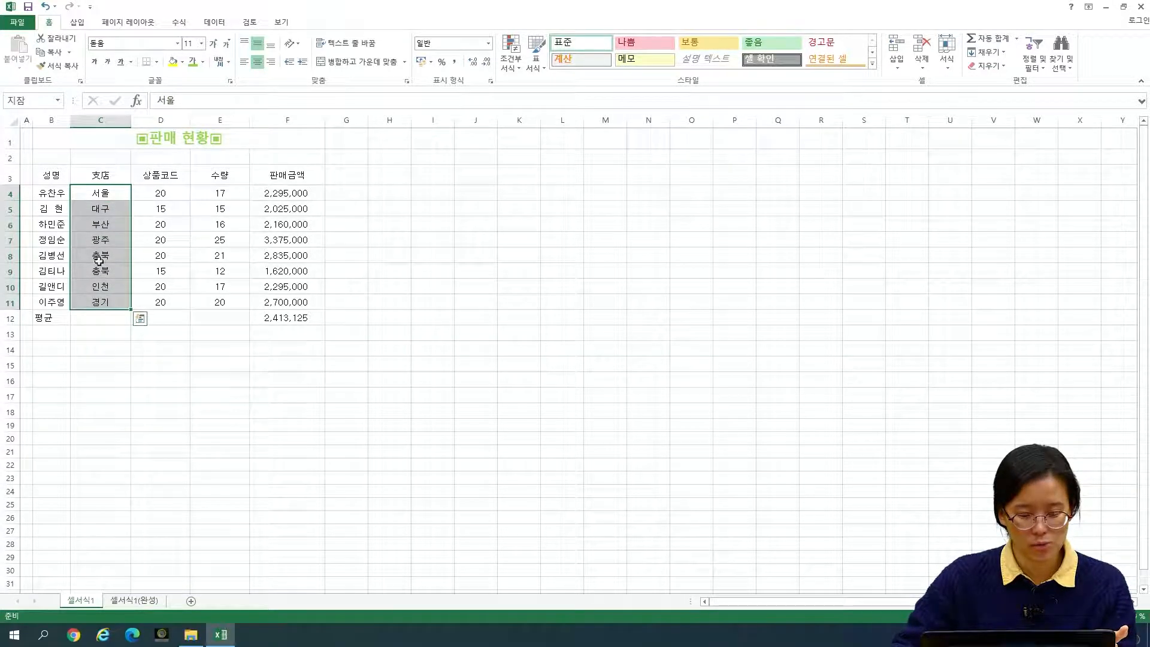
{"action": "left_click", "coordinate": [39, 101]}
{"action": "key", "text": "Delete"}
{"action": "key", "text": "Return"}
{"action": "key", "text": "Return"}
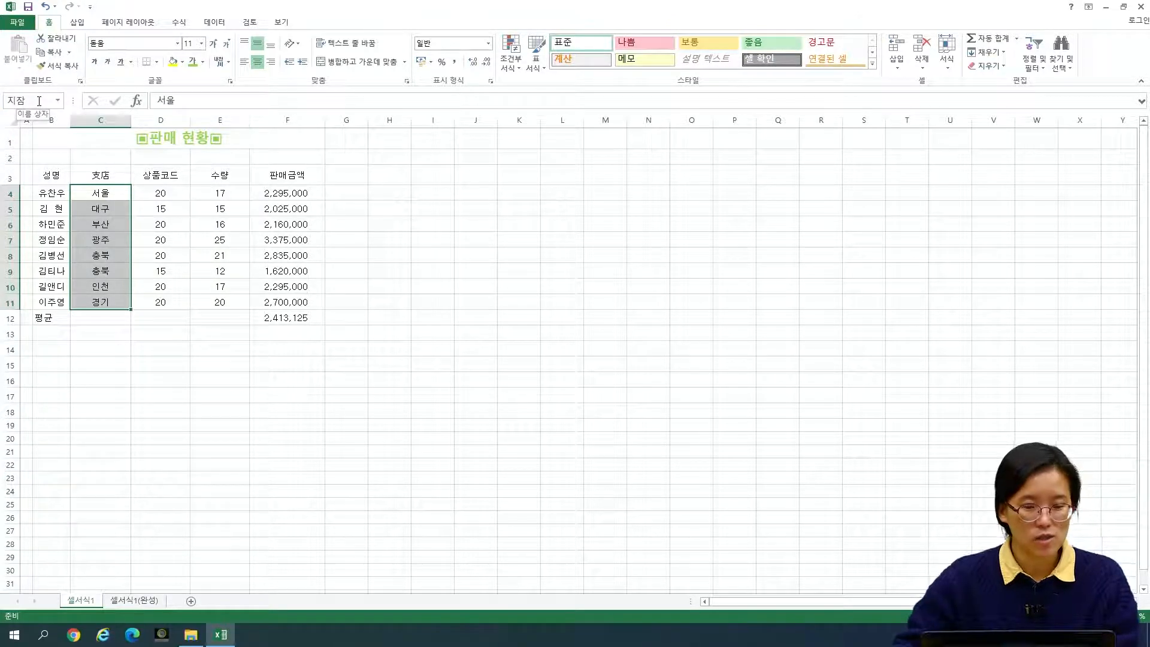
{"action": "left_click", "coordinate": [459, 254]}
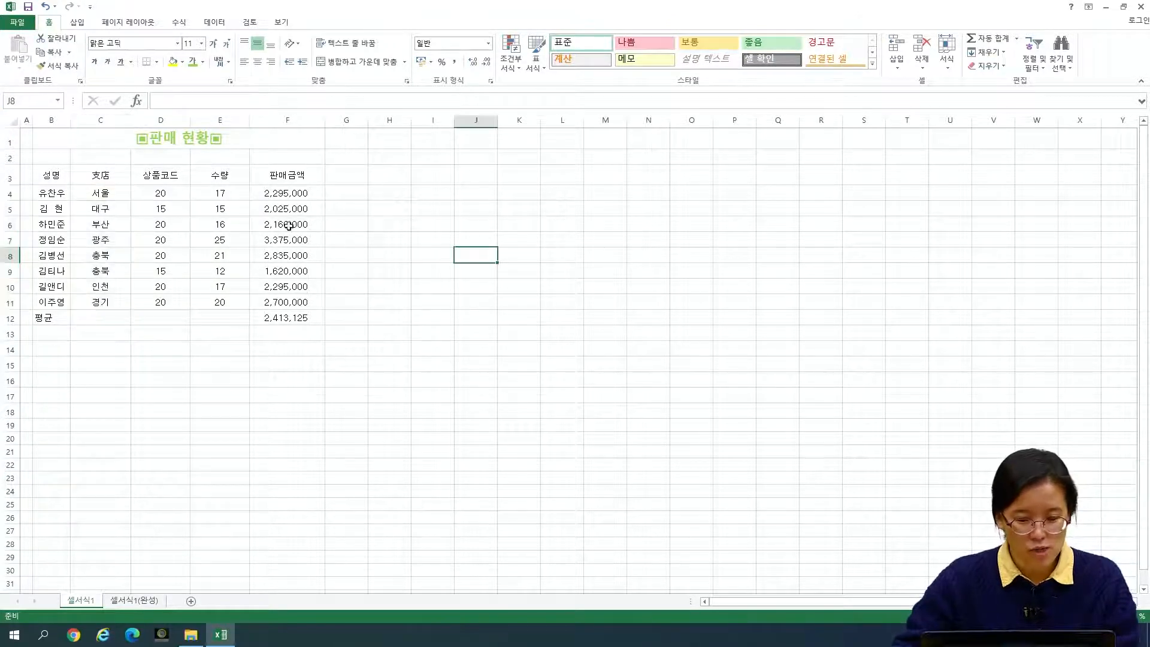
{"action": "left_click", "coordinate": [102, 194]}
{"action": "left_click", "coordinate": [103, 254]}
{"action": "left_click_drag", "start_coordinate": [105, 198], "coordinate": [99, 302]}
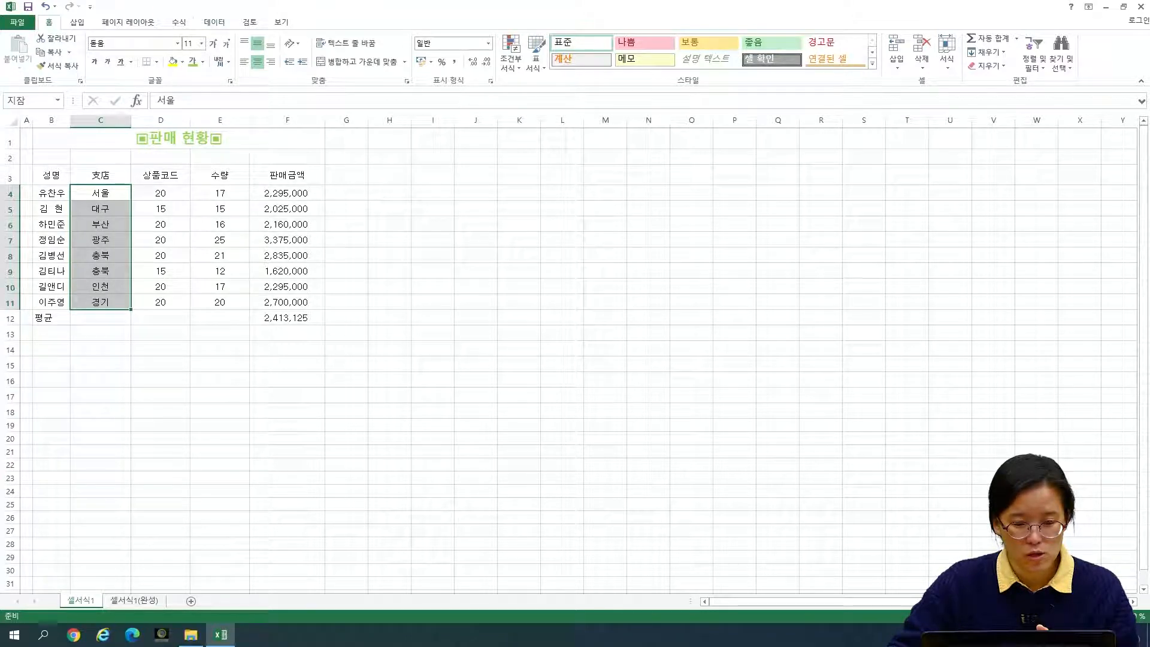
Delete the mistyped name 지잠 in the Name Manager and reselect C4:C11 to check its name
{"action": "left_click", "coordinate": [176, 26]}
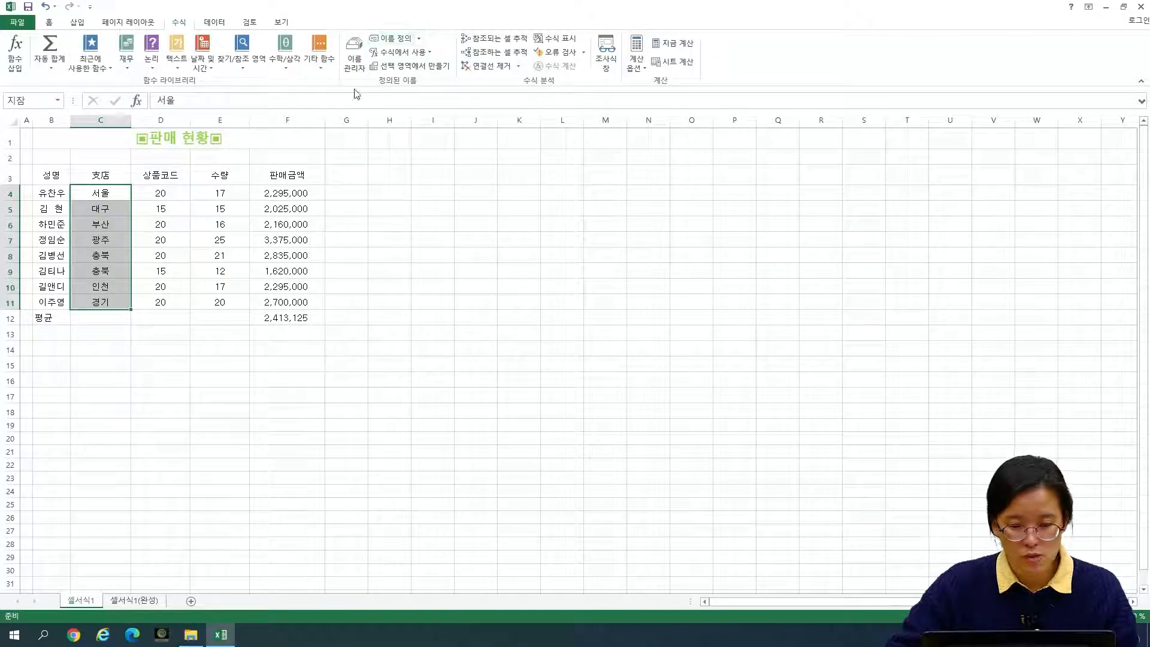
{"action": "left_click", "coordinate": [354, 55]}
{"action": "left_click_drag", "start_coordinate": [455, 182], "coordinate": [389, 89]}
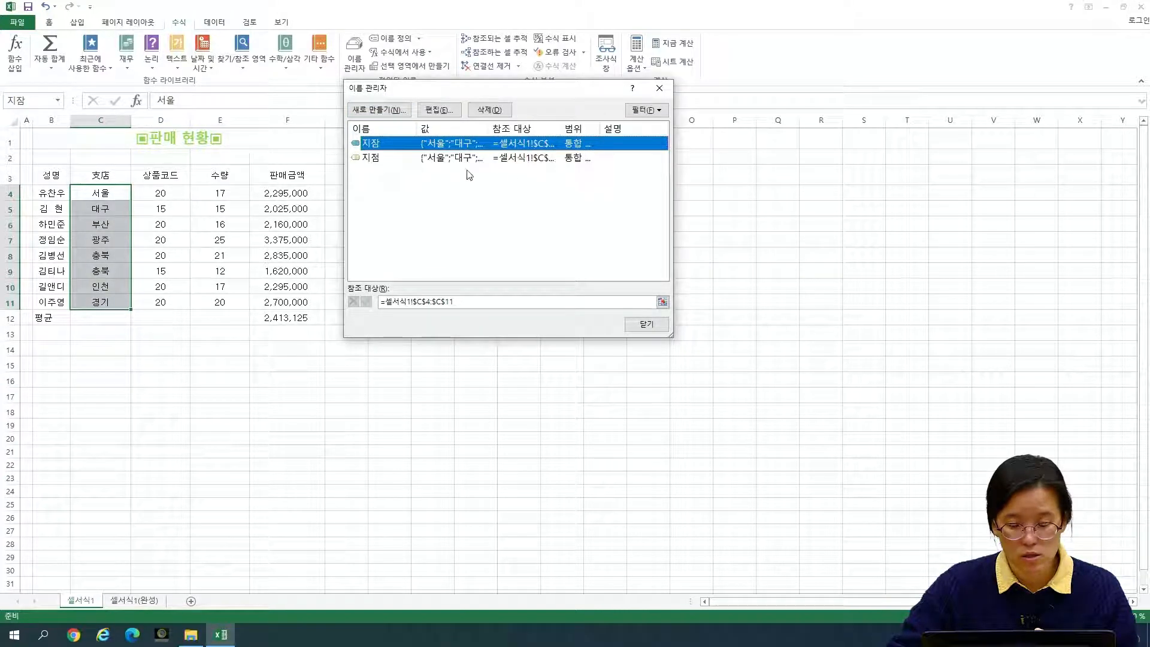
{"action": "left_click", "coordinate": [384, 160]}
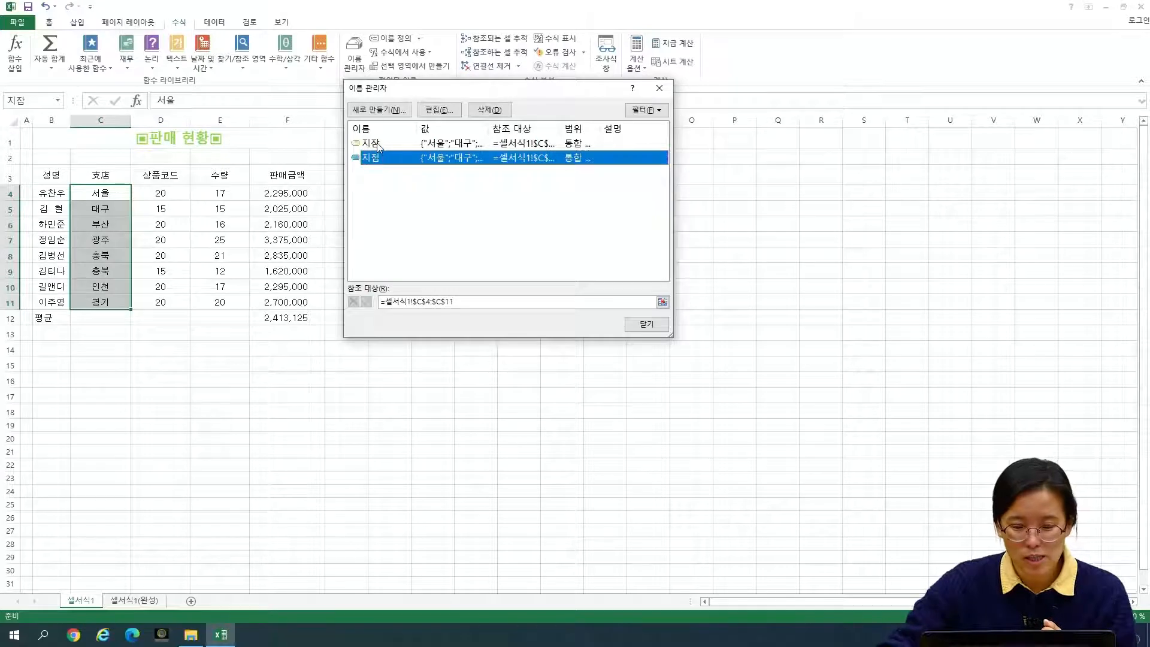
{"action": "left_click", "coordinate": [378, 145]}
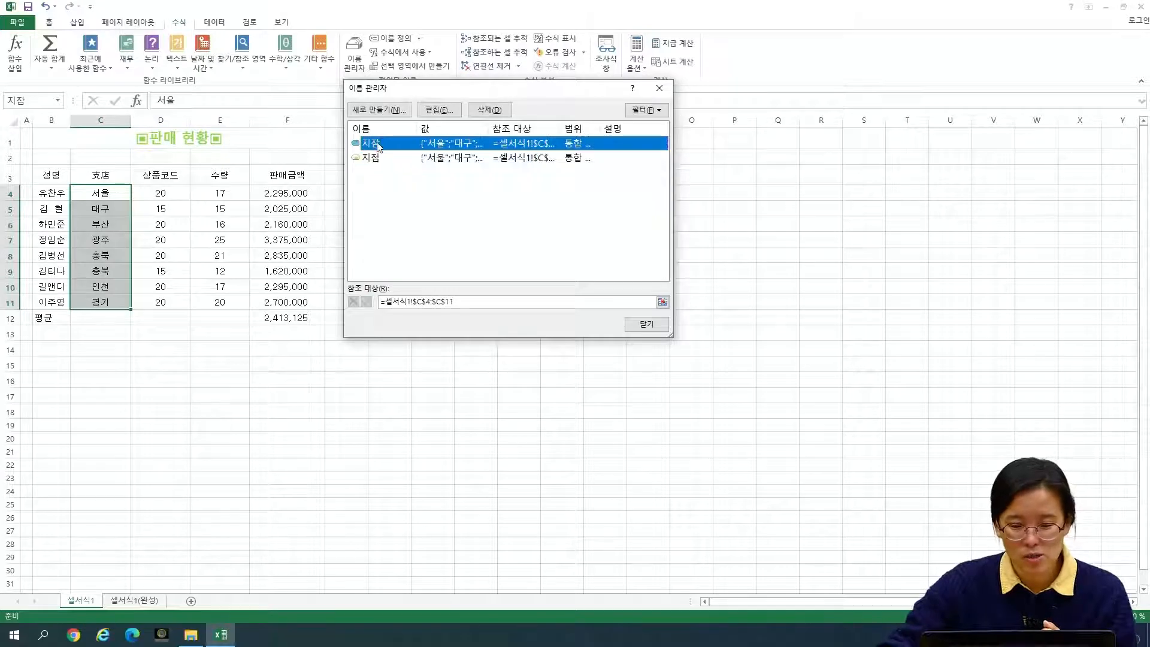
{"action": "left_click", "coordinate": [483, 111]}
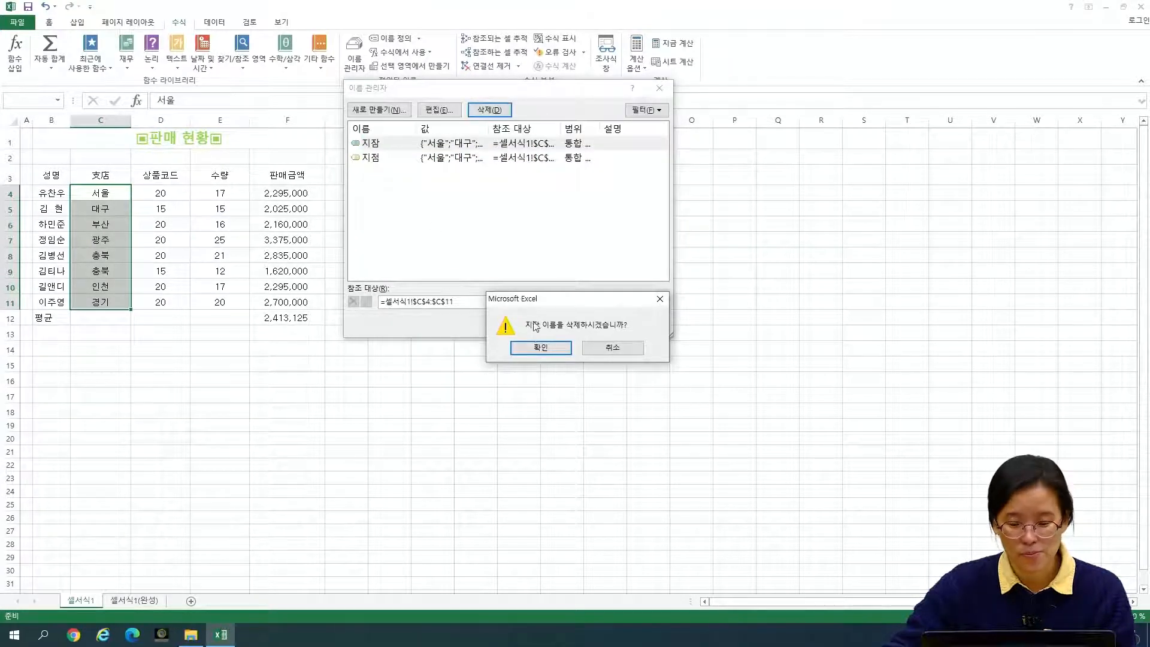
{"action": "left_click", "coordinate": [539, 349]}
{"action": "left_click", "coordinate": [647, 324]}
{"action": "left_click", "coordinate": [205, 208]}
{"action": "left_click", "coordinate": [112, 192]}
{"action": "left_click_drag", "start_coordinate": [108, 205], "coordinate": [102, 303]}
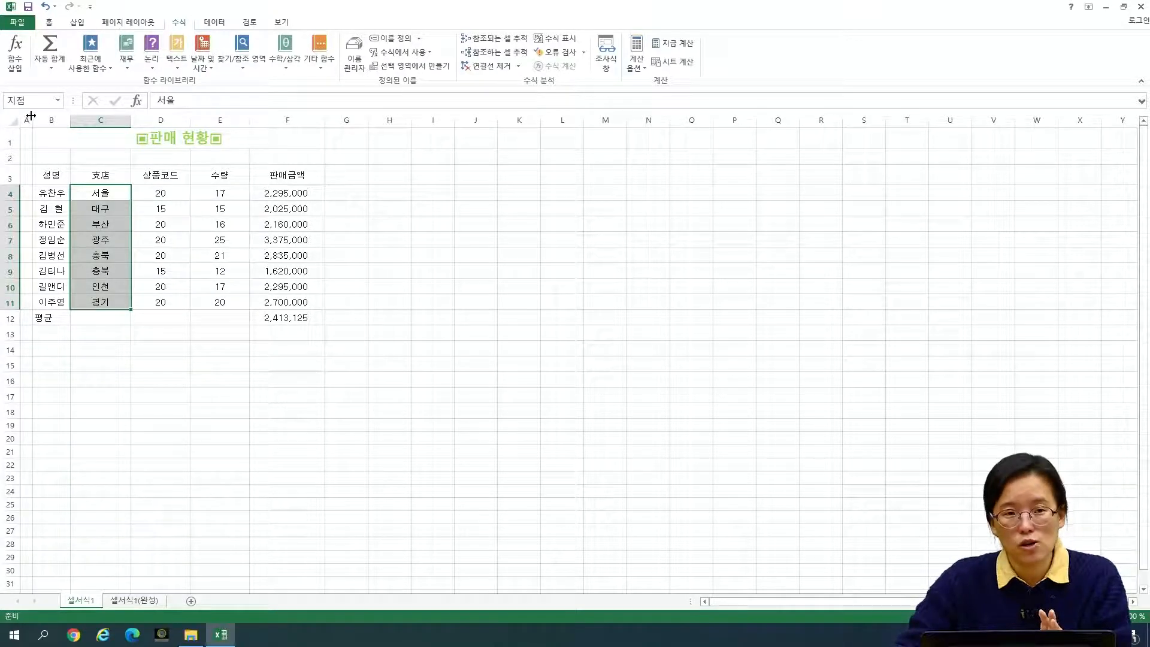
Delete the range name 지점 in the Name Manager
{"action": "left_click", "coordinate": [354, 60]}
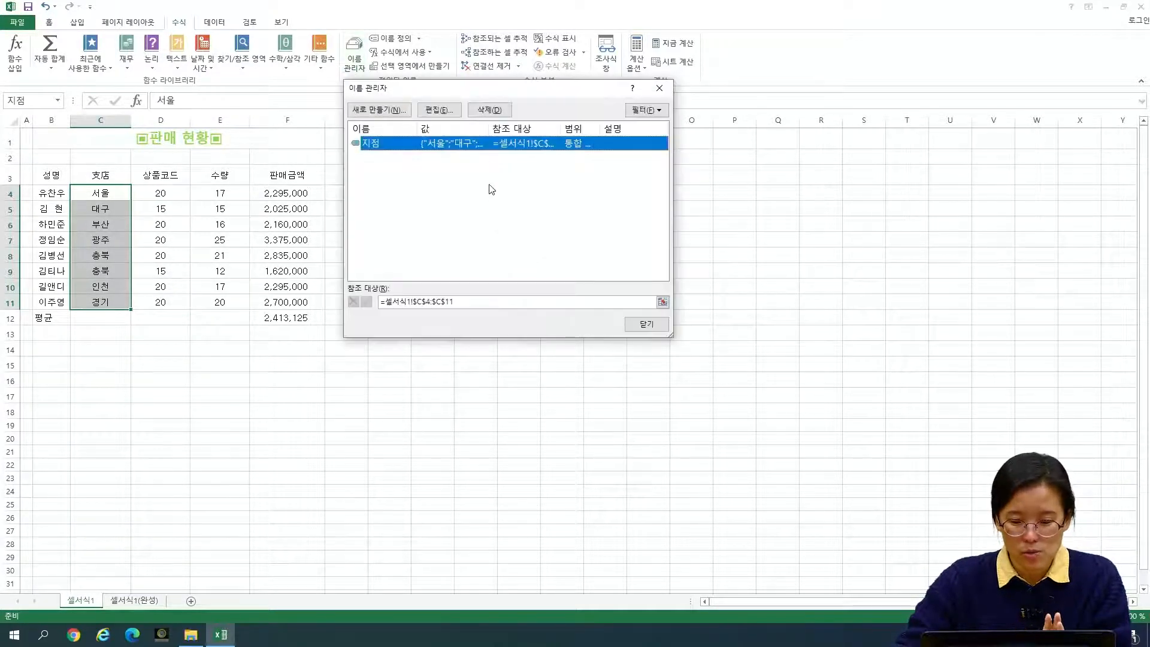
{"action": "left_click", "coordinate": [487, 110]}
{"action": "left_click", "coordinate": [555, 353]}
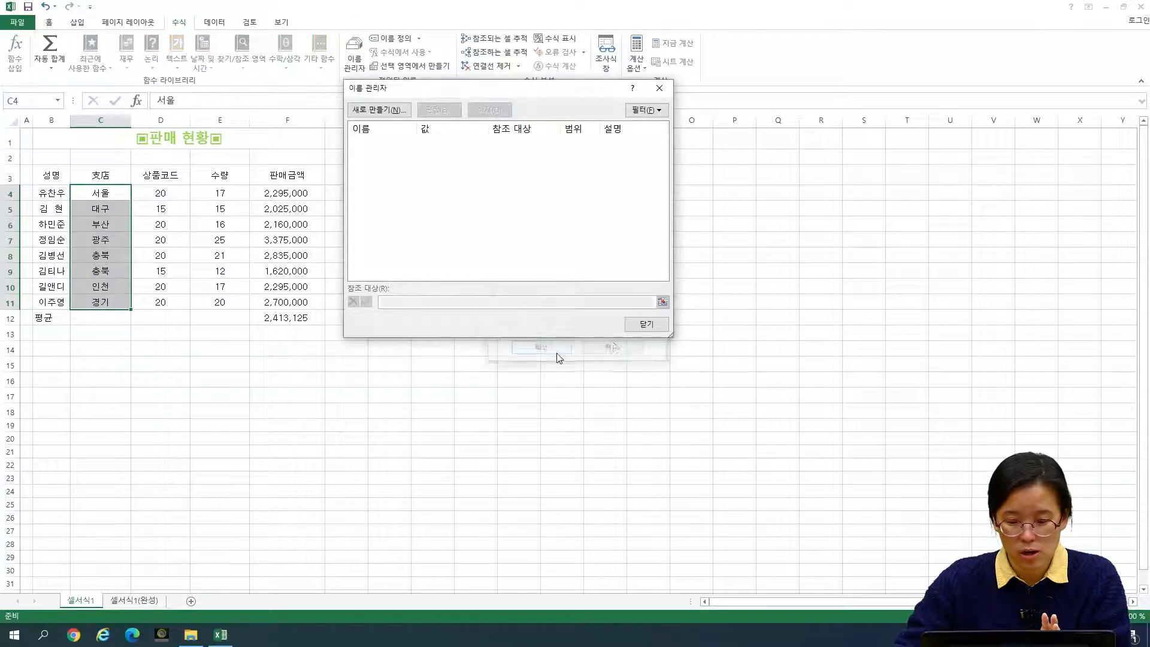
{"action": "left_click", "coordinate": [642, 326]}
{"action": "left_click", "coordinate": [508, 380]}
Assign the range name 지점 to the product code cells D4:D11
{"action": "left_click_drag", "start_coordinate": [164, 198], "coordinate": [172, 303]}
{"action": "left_click", "coordinate": [42, 100]}
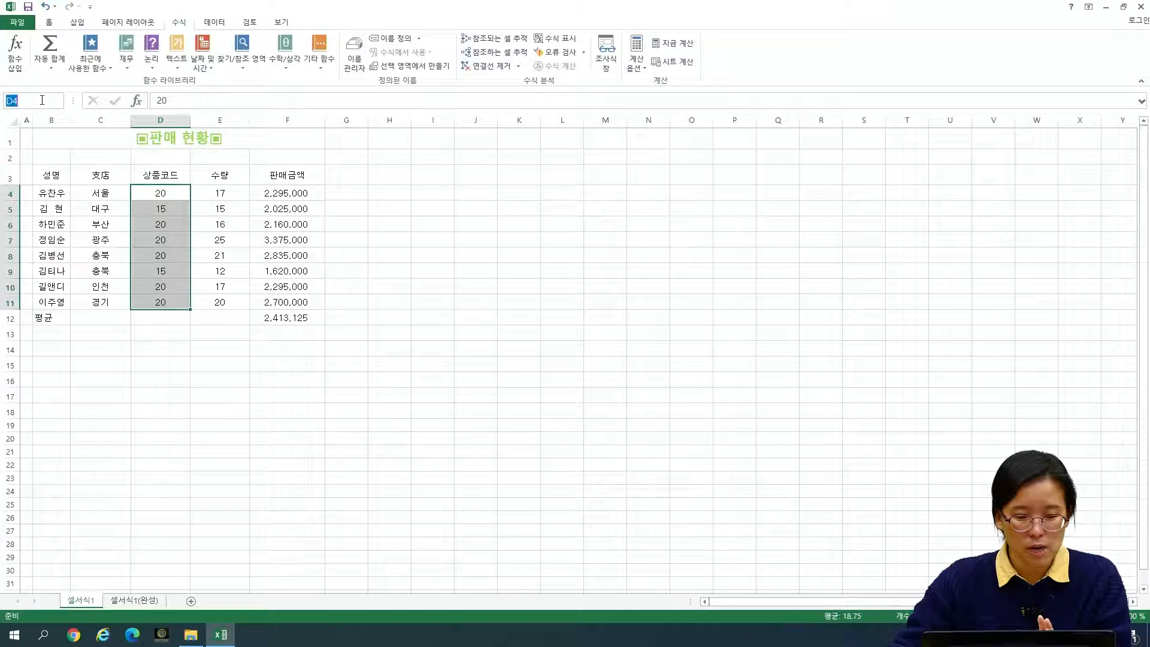
{"action": "type", "text": "지점"}
{"action": "key", "text": "Return"}
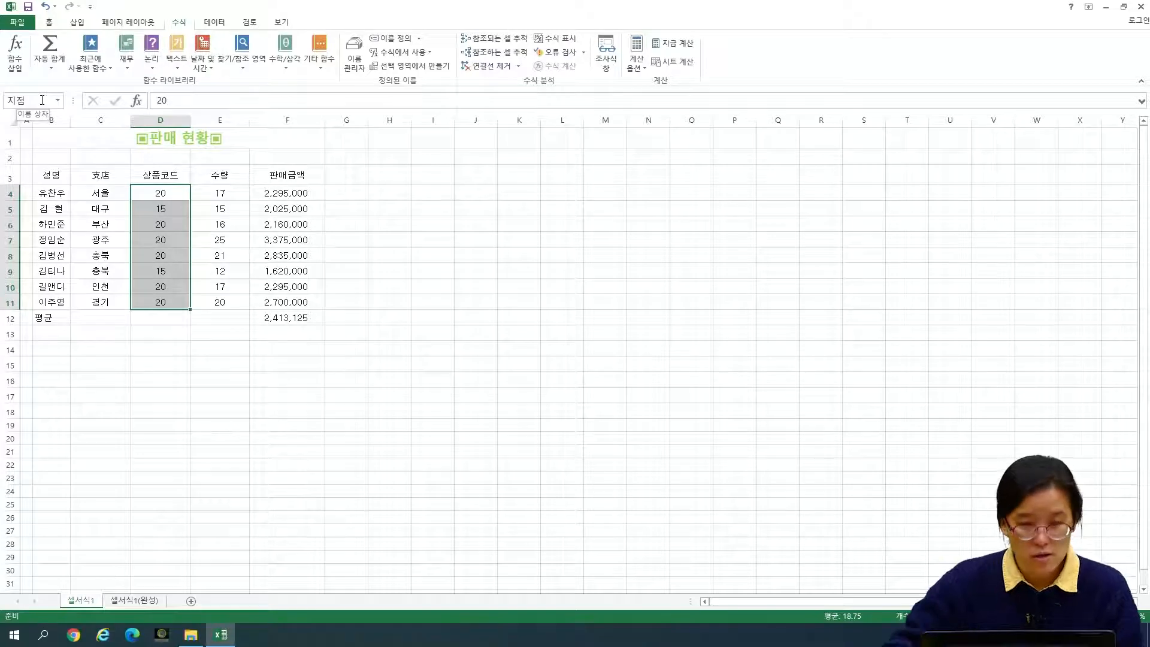
Try to assign the already used name 지점 to the branch cells C4:C11
{"action": "left_click_drag", "start_coordinate": [97, 192], "coordinate": [94, 301]}
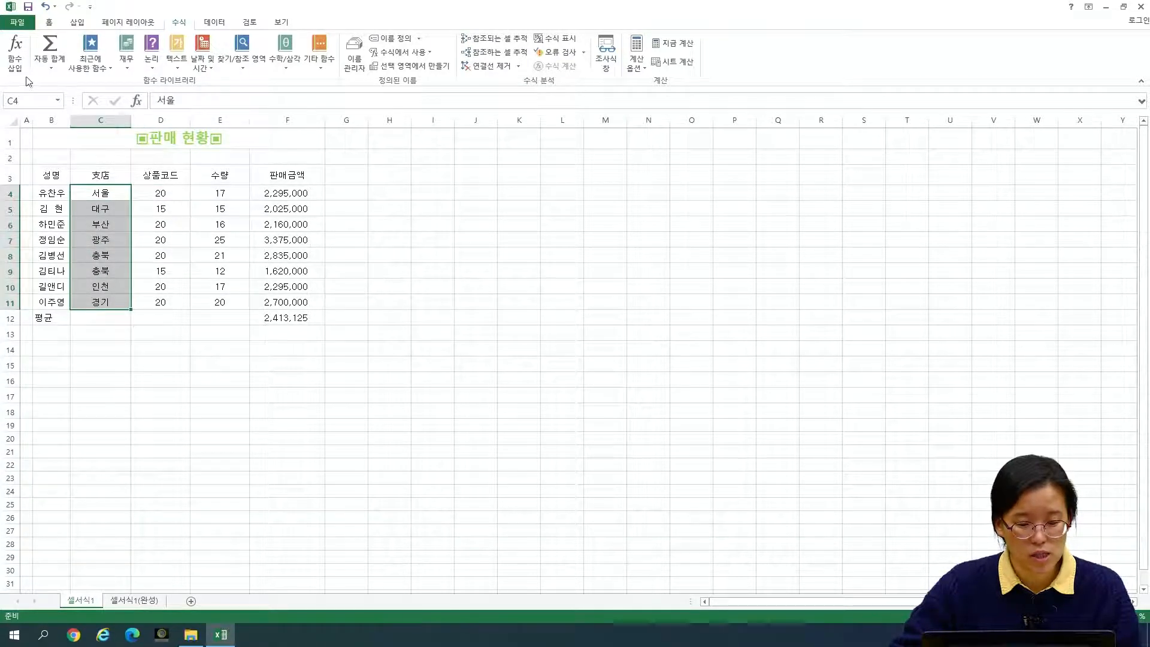
{"action": "left_click_drag", "start_coordinate": [155, 194], "coordinate": [151, 299]}
{"action": "left_click_drag", "start_coordinate": [96, 194], "coordinate": [95, 302]}
{"action": "left_click", "coordinate": [40, 105]}
{"action": "type", "text": "지점"}
{"action": "key", "text": "Return"}
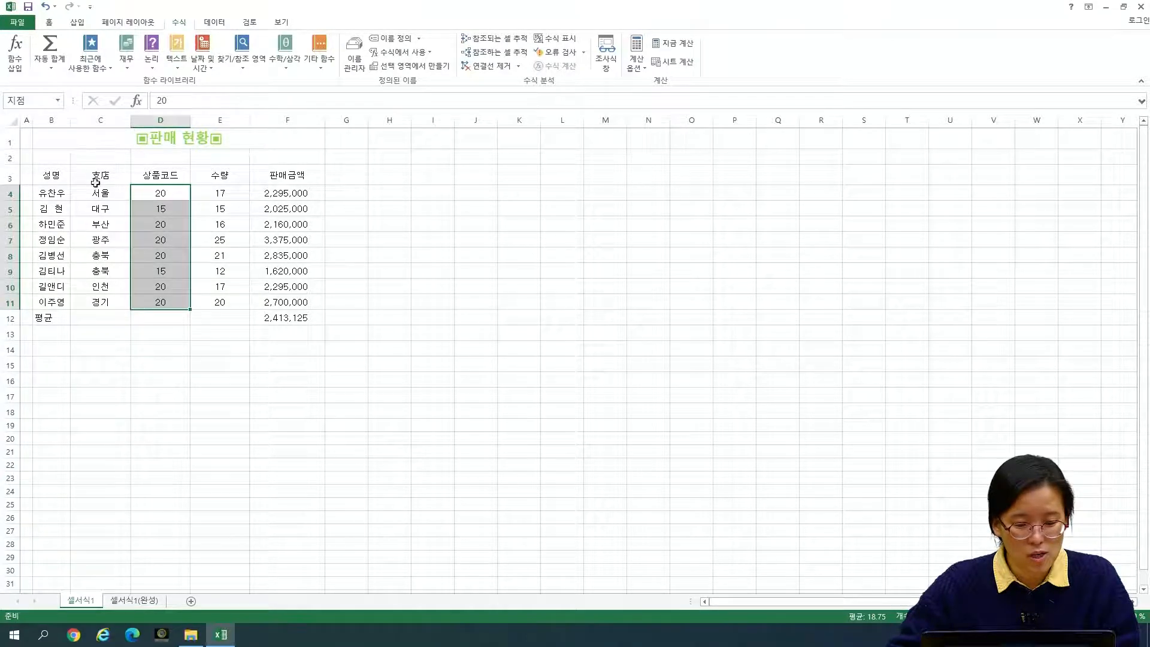
{"action": "left_click_drag", "start_coordinate": [101, 192], "coordinate": [101, 302]}
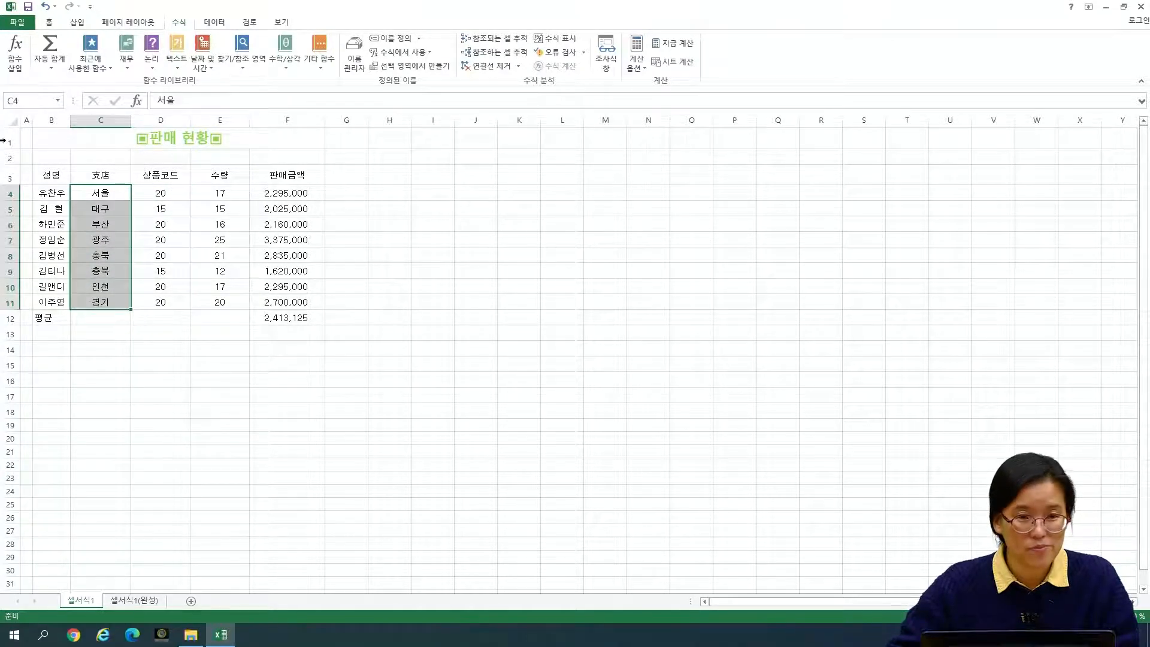
{"action": "left_click", "coordinate": [174, 323]}
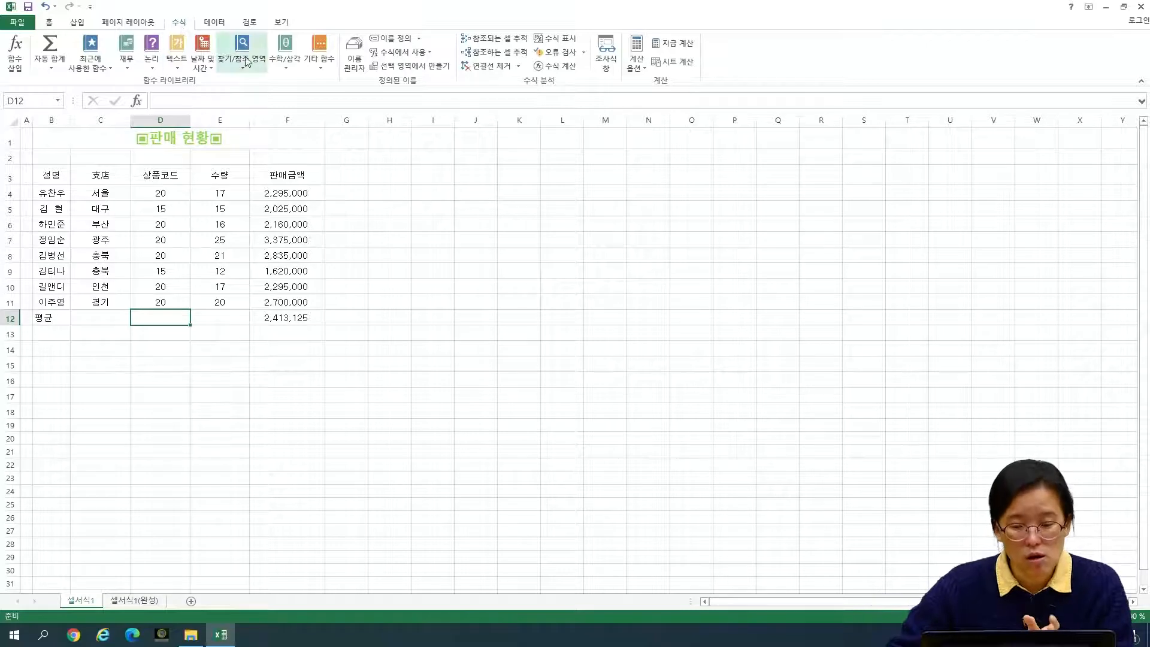
Change the reference of the name 지점 to C4:C11 on sheet 셀서식1 in the Name Manager and save it
{"action": "left_click", "coordinate": [357, 68]}
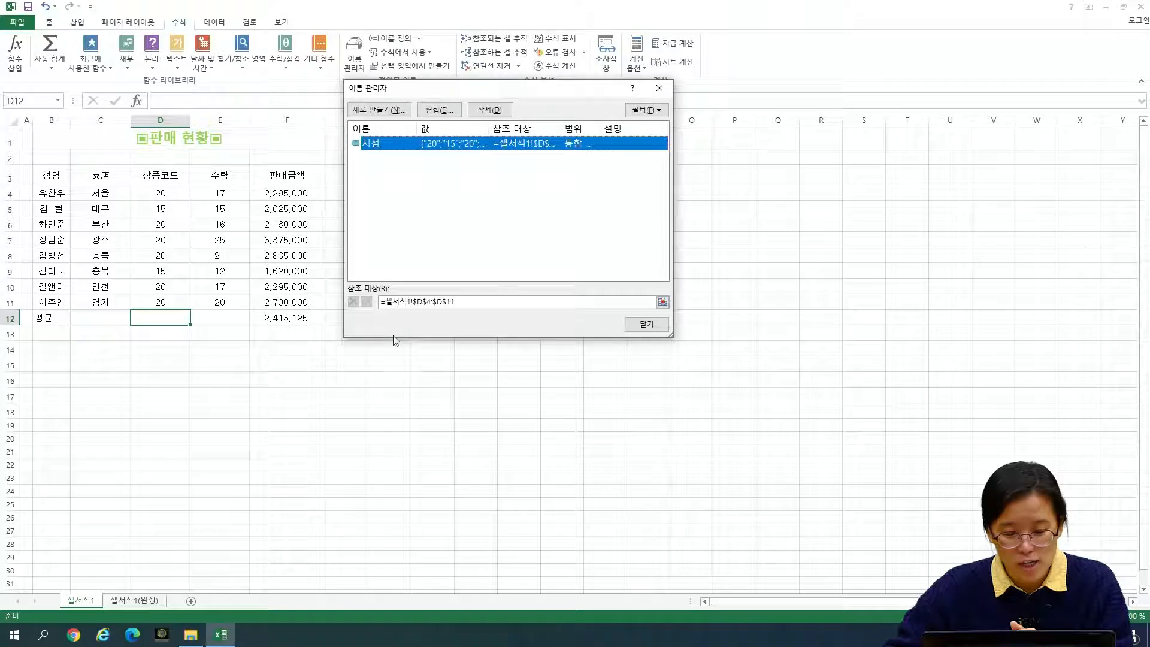
{"action": "left_click", "coordinate": [414, 301]}
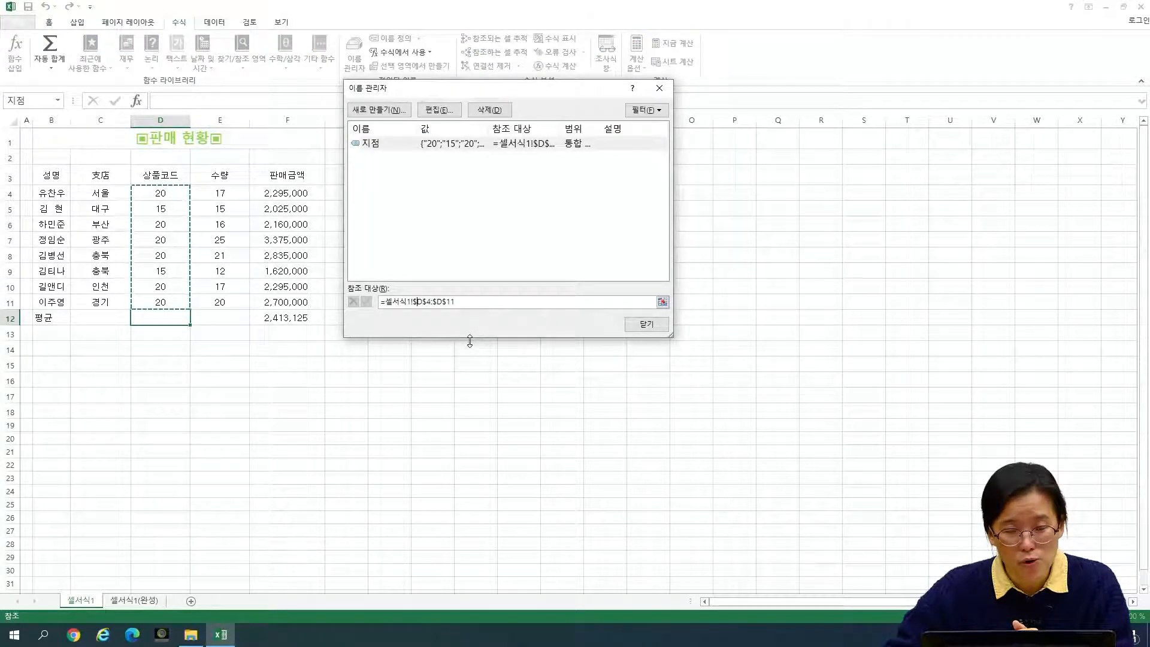
{"action": "left_click_drag", "start_coordinate": [470, 300], "coordinate": [370, 295]}
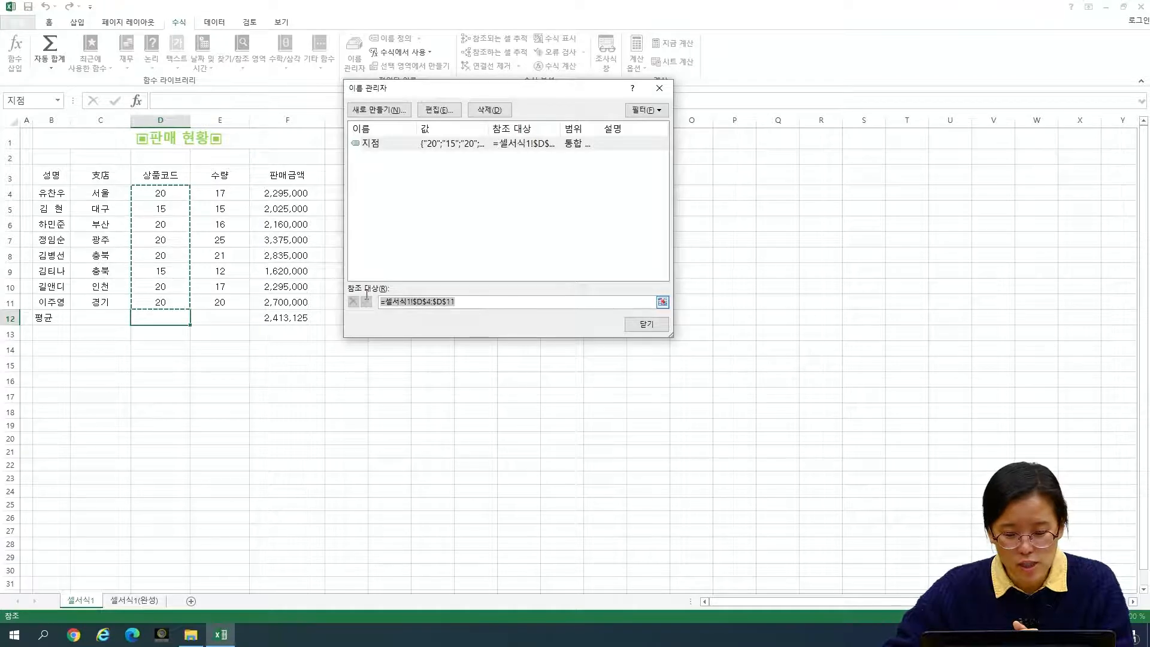
{"action": "key", "text": "Delete"}
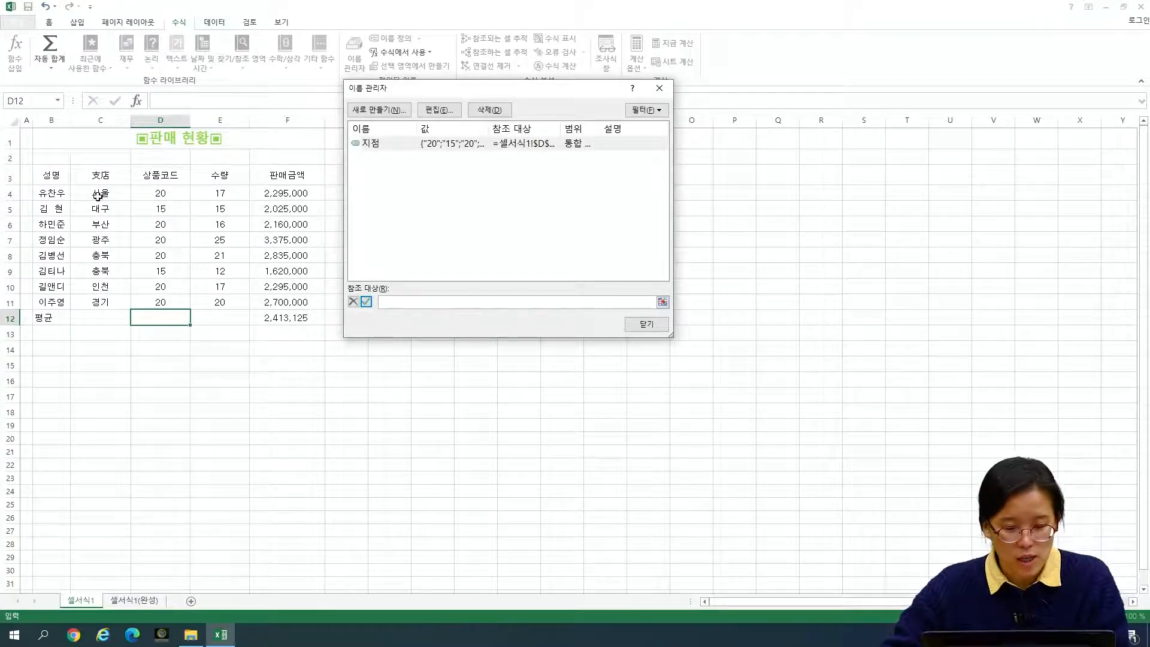
{"action": "left_click_drag", "start_coordinate": [99, 195], "coordinate": [96, 302]}
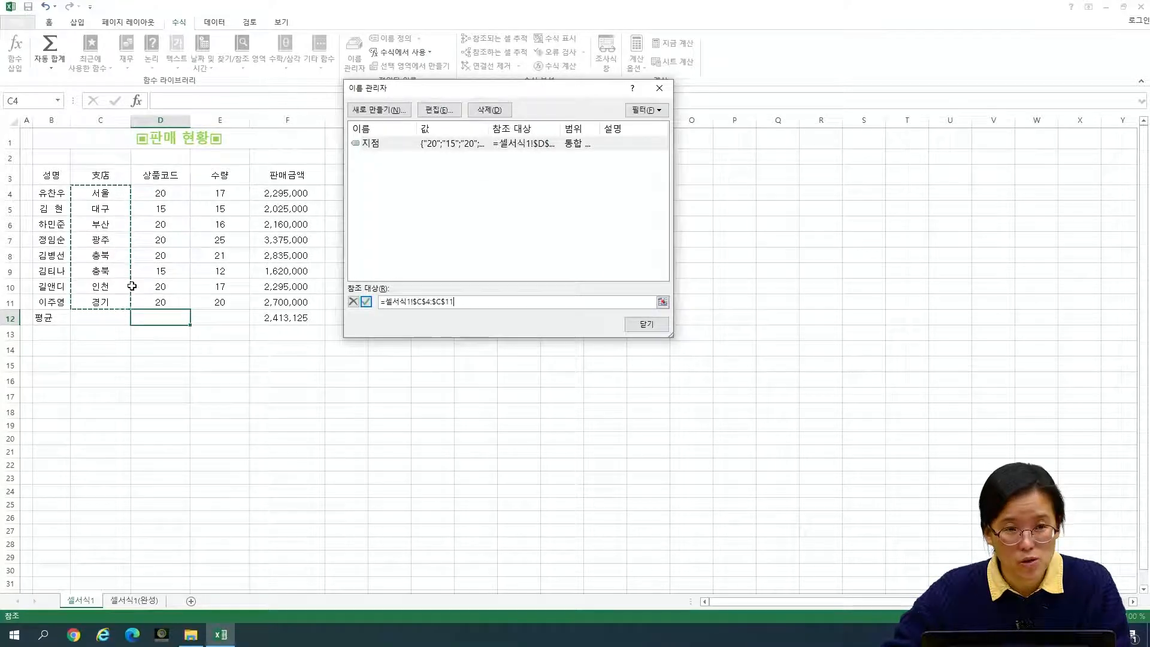
{"action": "left_click", "coordinate": [642, 331]}
{"action": "left_click", "coordinate": [539, 351]}
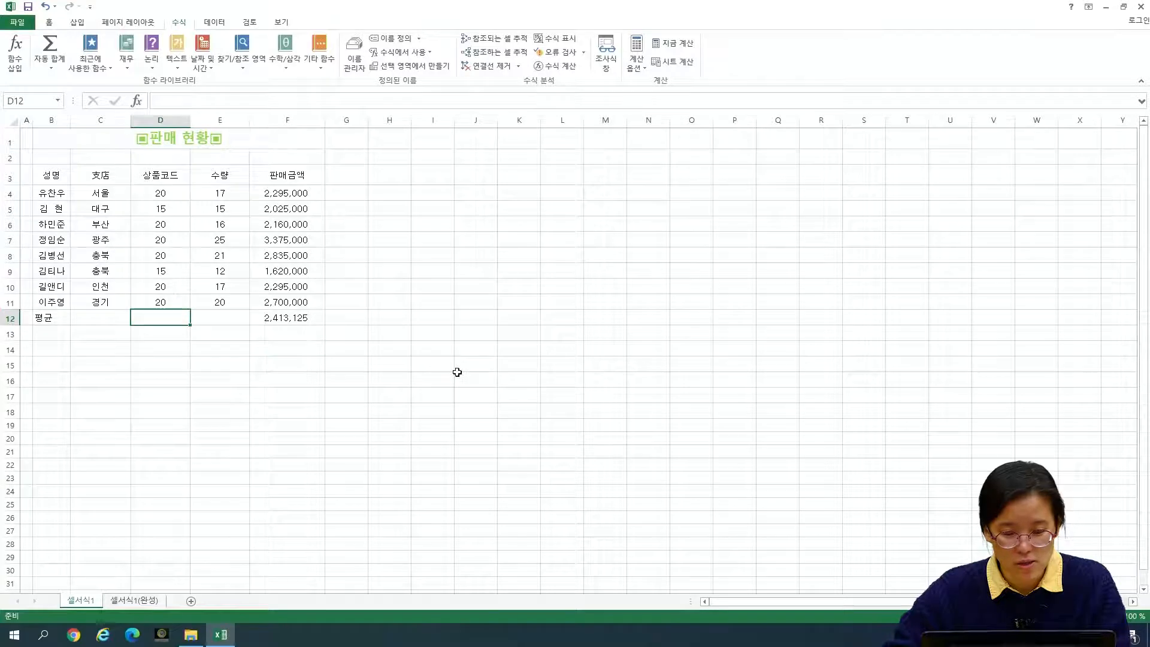
Check the name on C4:C11 and review the edit settings of 지점 without changing them
{"action": "left_click_drag", "start_coordinate": [120, 192], "coordinate": [110, 297]}
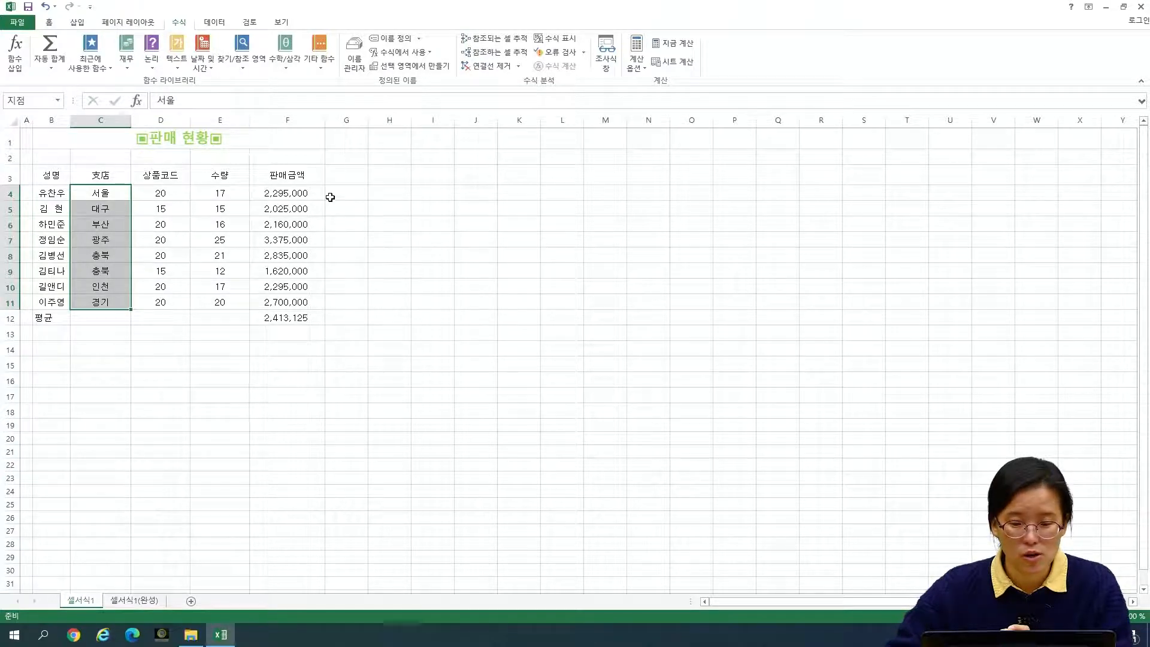
{"action": "left_click", "coordinate": [155, 224]}
{"action": "left_click", "coordinate": [357, 66]}
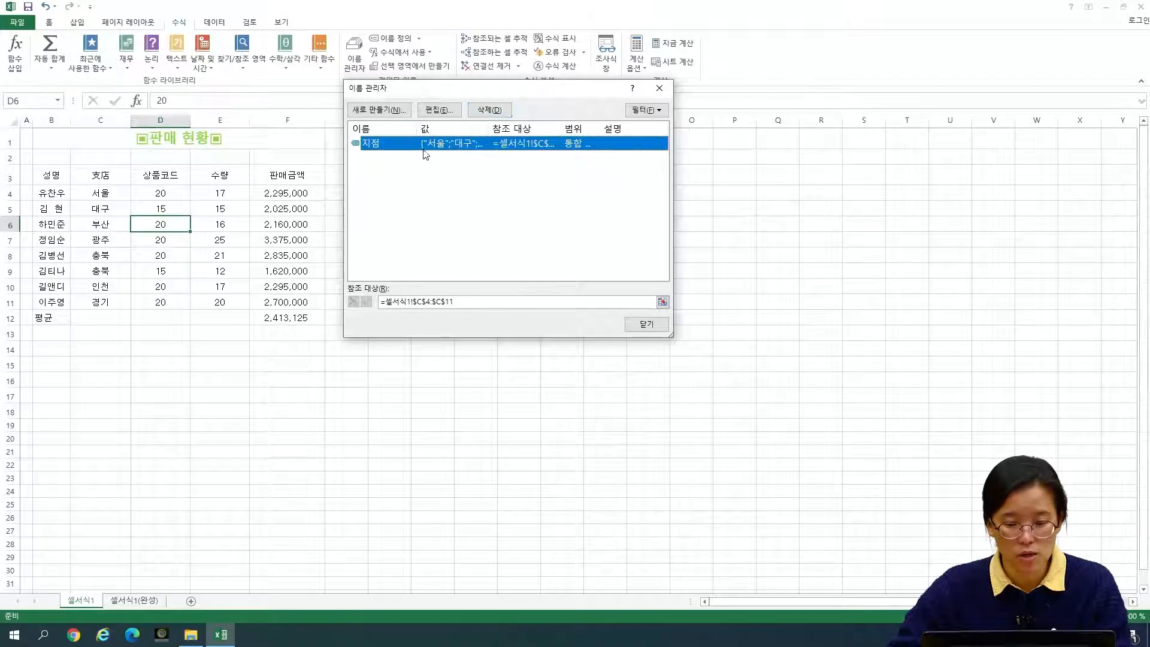
{"action": "left_click", "coordinate": [438, 110]}
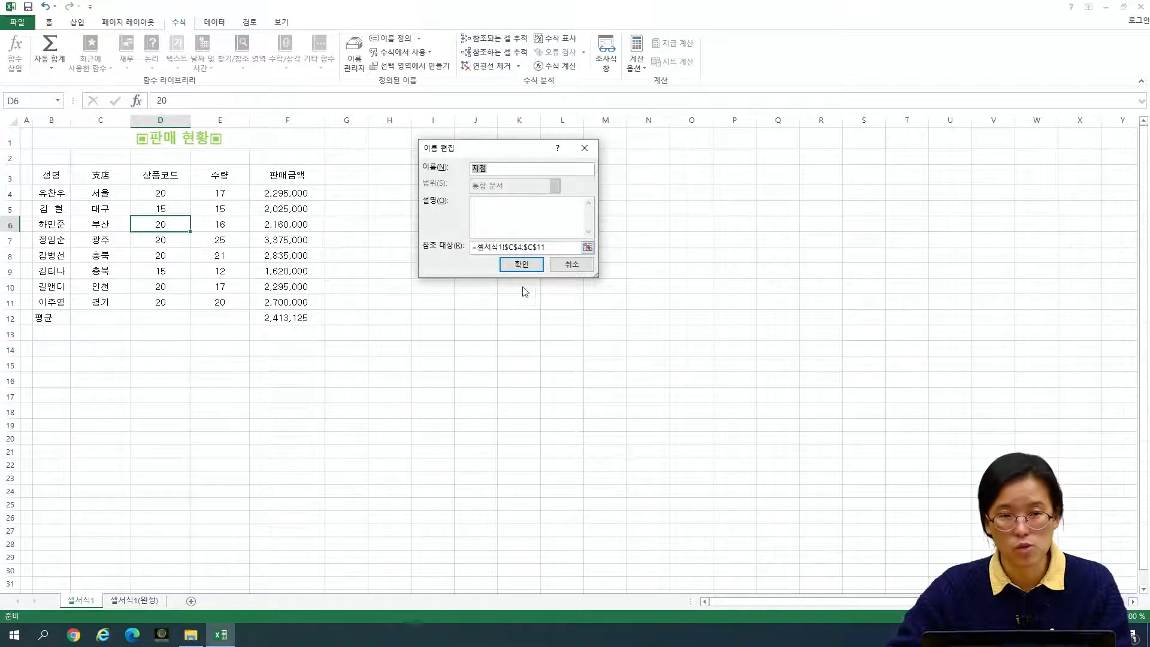
{"action": "left_click", "coordinate": [563, 266]}
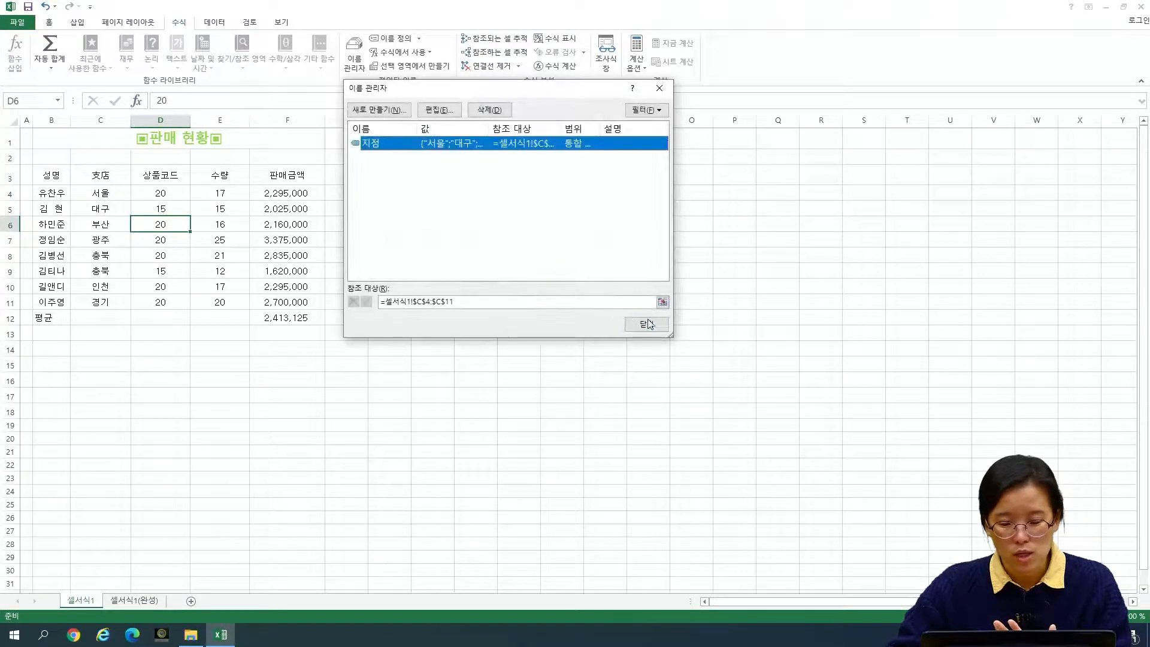
Close the Name Manager and return to the sheet
{"action": "left_click", "coordinate": [647, 321]}
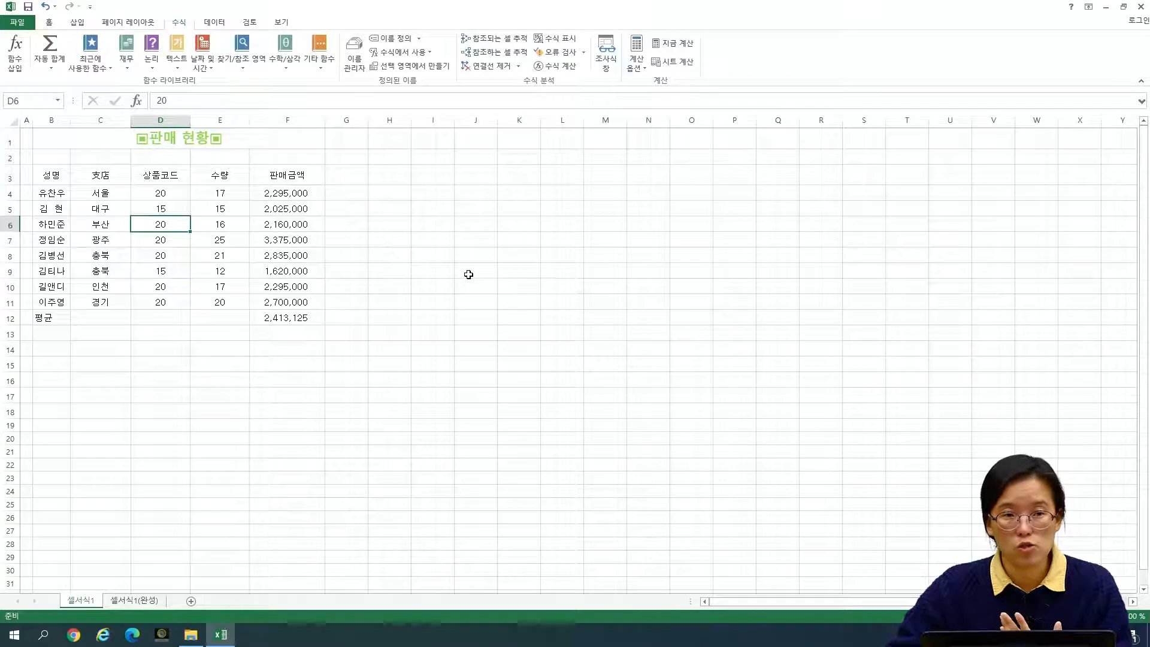
{"action": "left_click", "coordinate": [355, 205]}
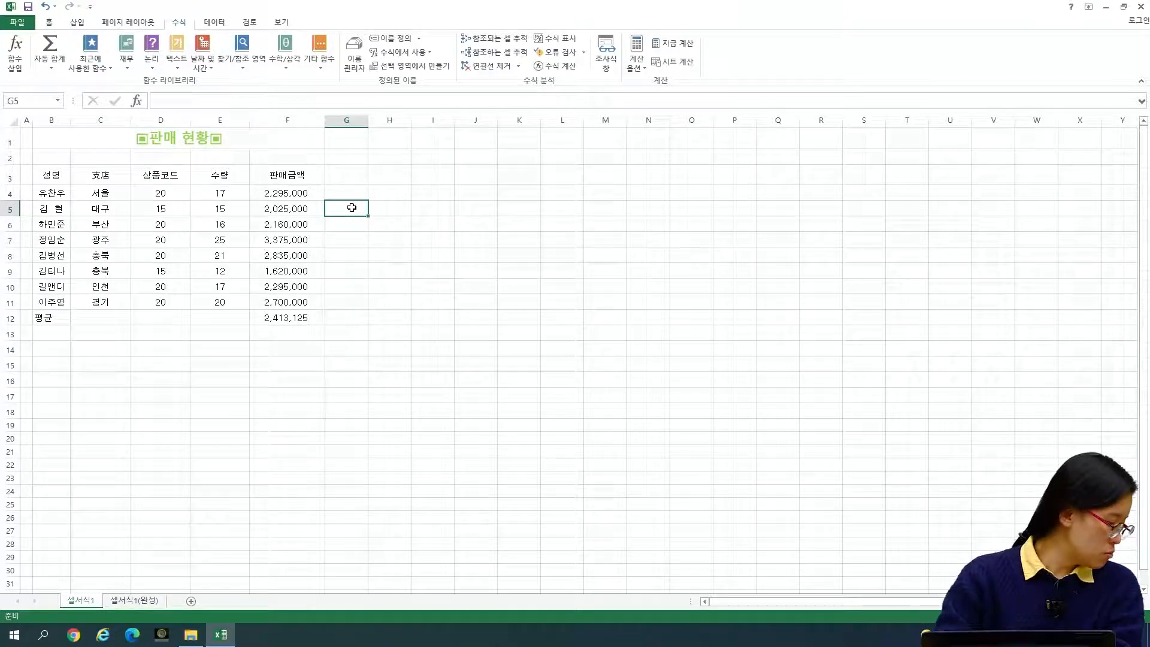
{"action": "left_click", "coordinate": [341, 224]}
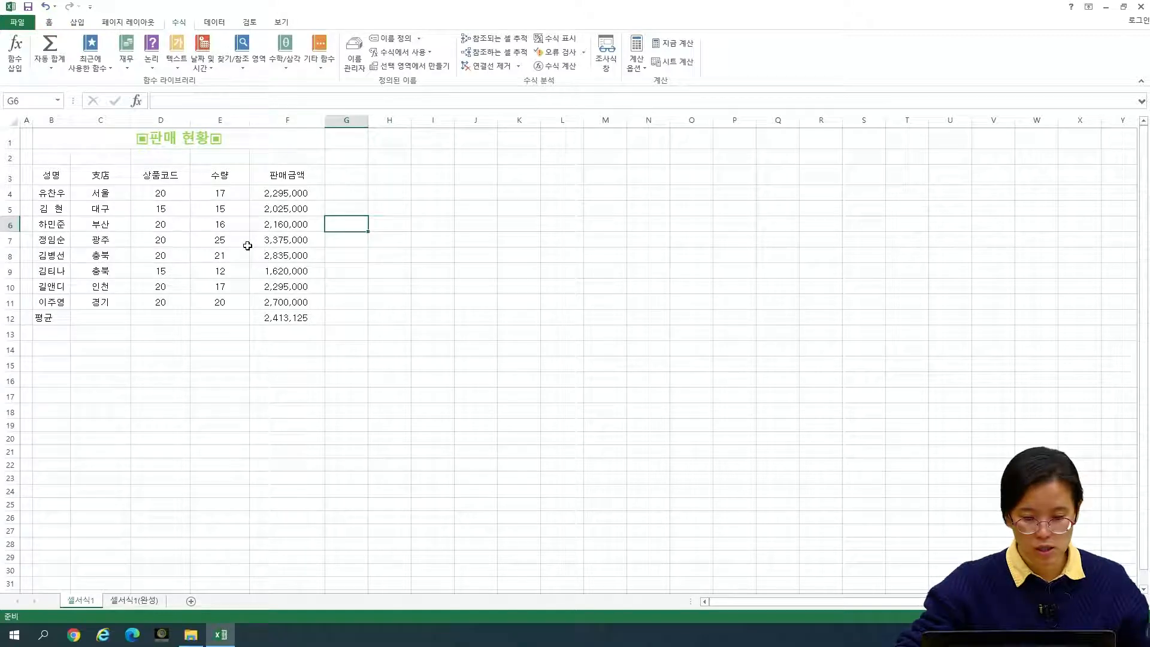
Insert a memo on cell F7 in the 판매금액 column
{"action": "left_click", "coordinate": [269, 241]}
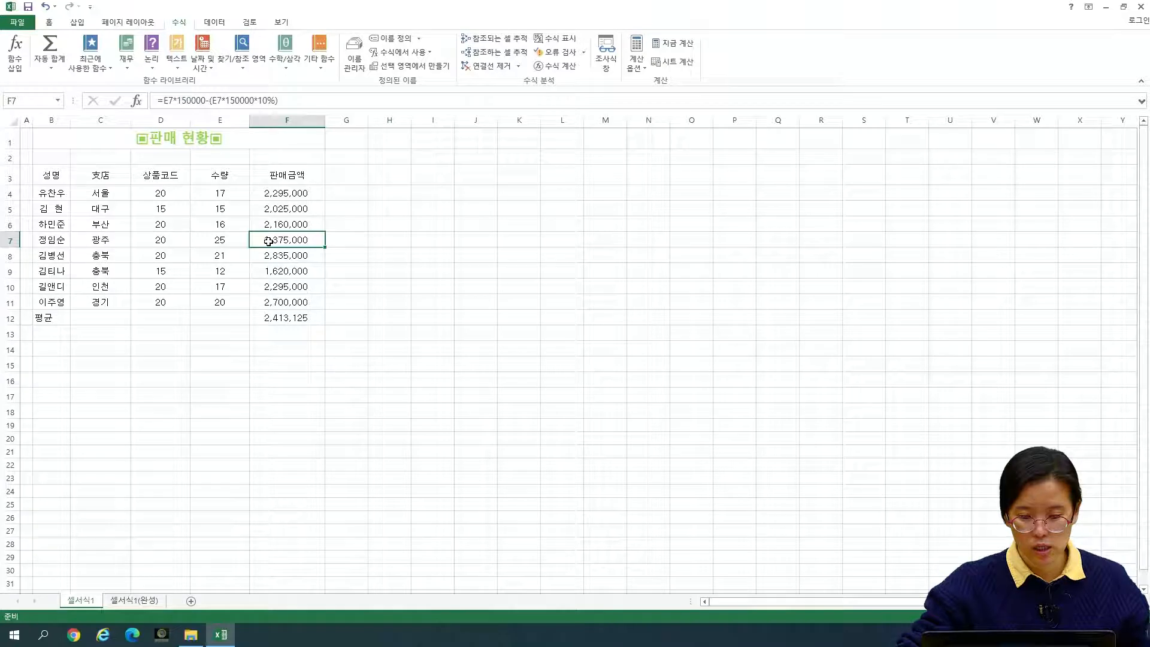
{"action": "right_click", "coordinate": [269, 240]}
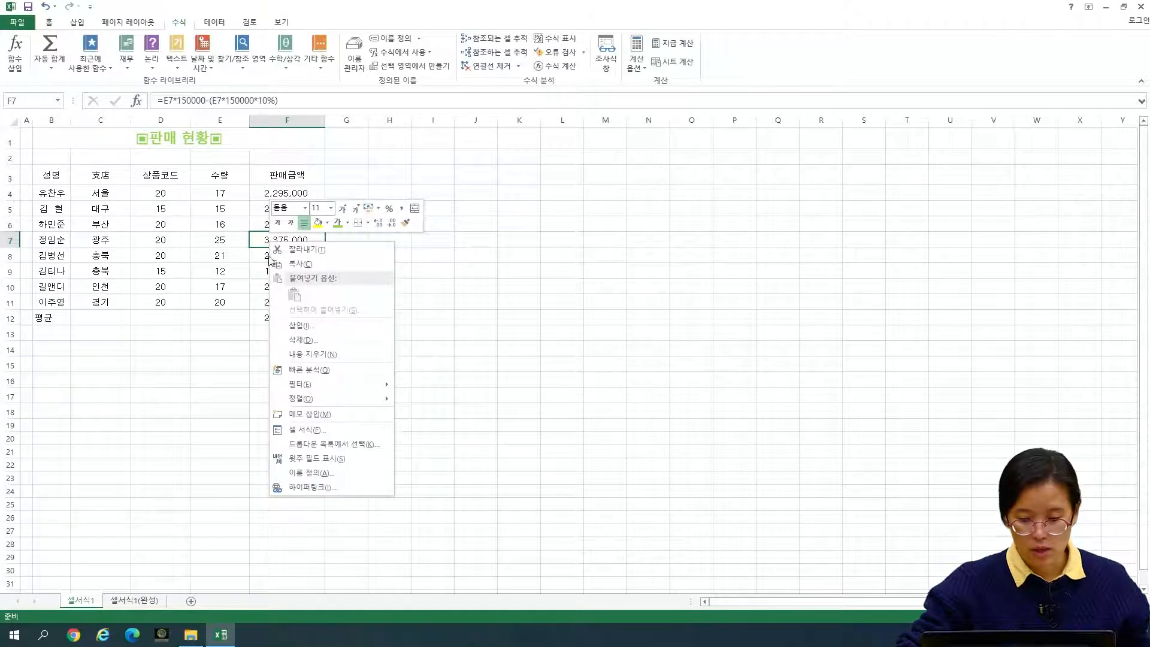
{"action": "left_click", "coordinate": [319, 416]}
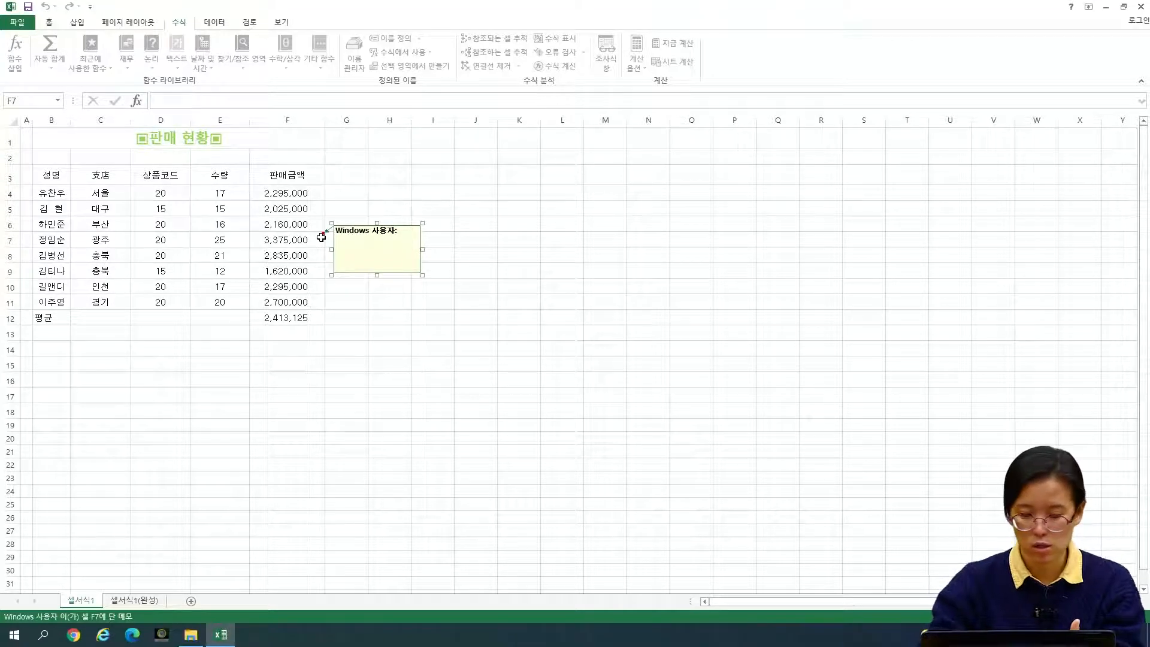
Replace the preset author text in the F7 memo with 최대판매금액
{"action": "key", "text": "BackSpace"}
{"action": "key", "text": "BackSpace"}
{"action": "key", "text": "BackSpace"}
{"action": "key", "text": "BackSpace"}
{"action": "key", "text": "BackSpace"}
{"action": "key", "text": "BackSpace"}
{"action": "key", "text": "BackSpace"}
{"action": "key", "text": "BackSpace"}
{"action": "key", "text": "BackSpace"}
{"action": "key", "text": "BackSpace"}
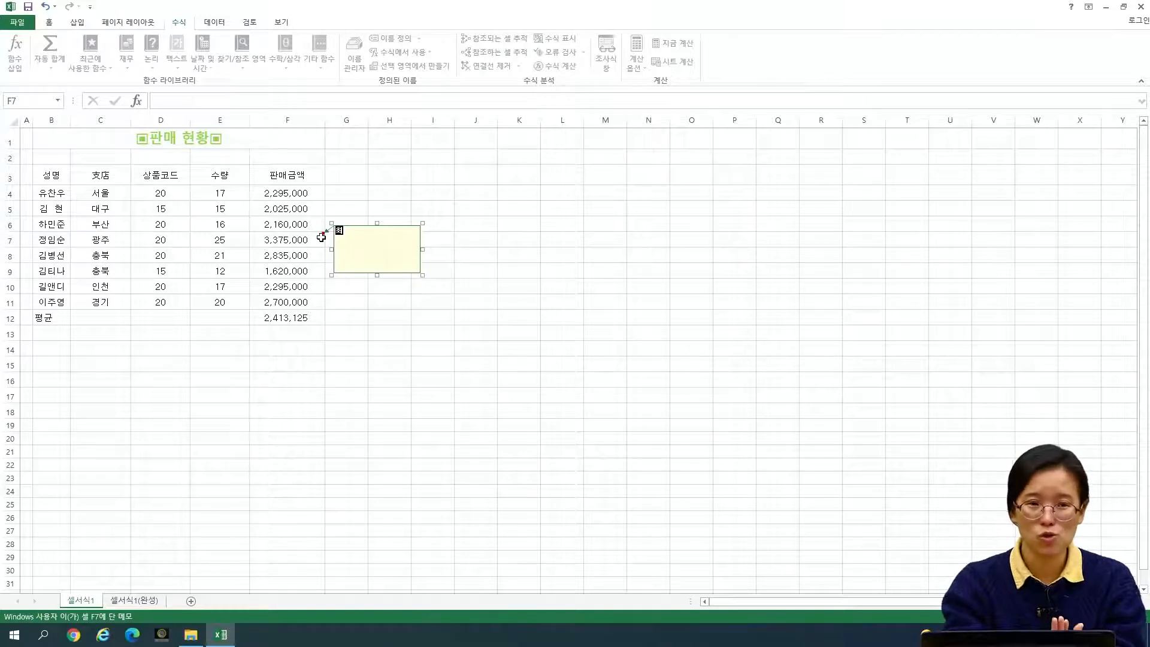
{"action": "type", "text": "대판"}
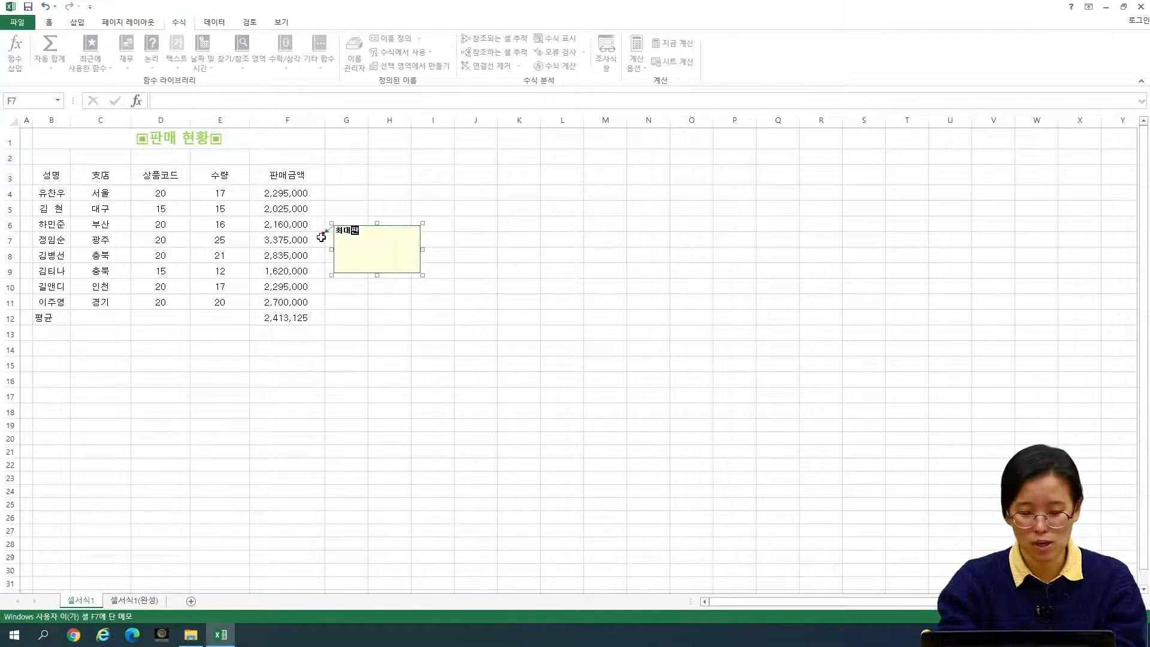
{"action": "type", "text": "매금액"}
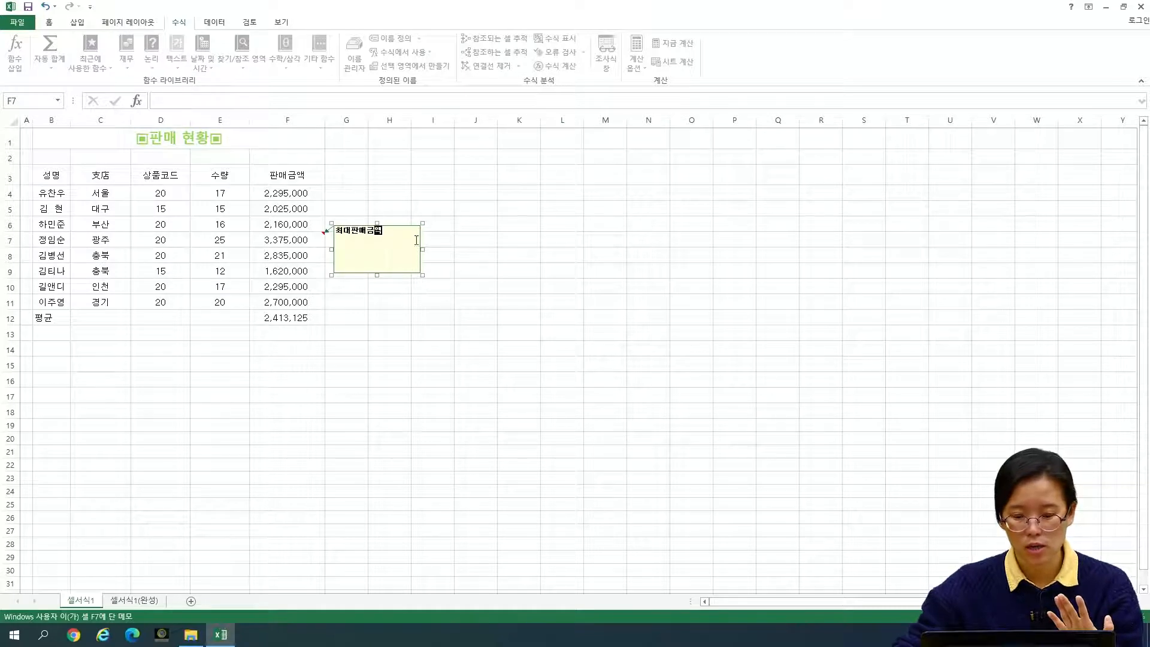
Review the font settings offered for the memo's text and close them without changes
{"action": "right_click", "coordinate": [394, 241]}
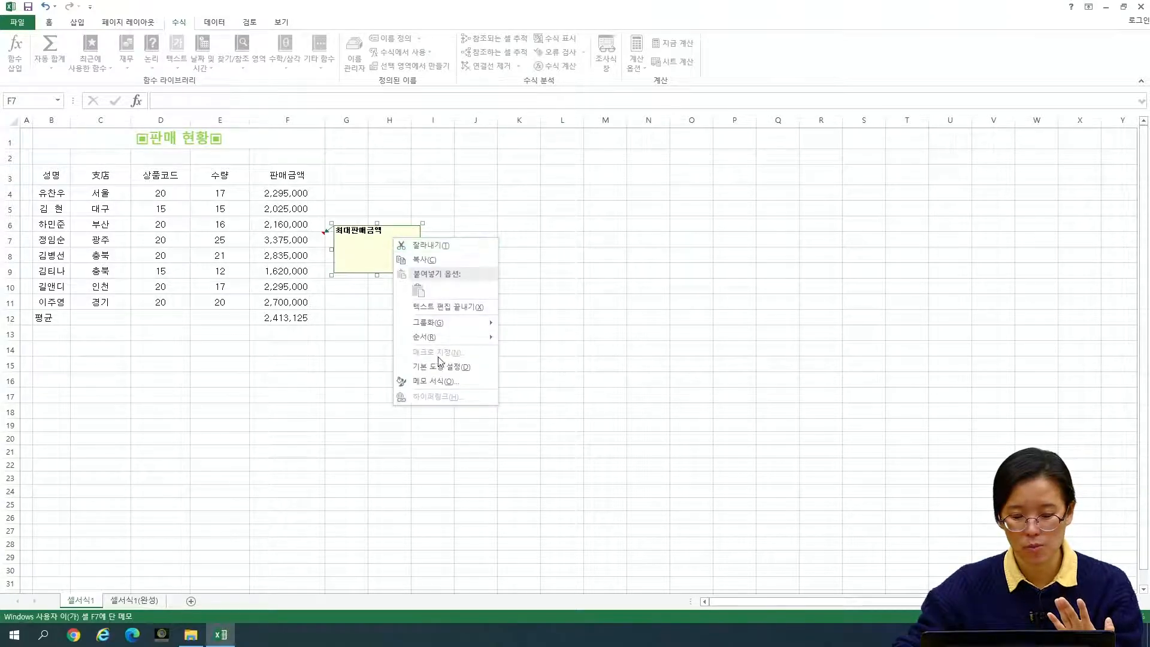
{"action": "left_click", "coordinate": [441, 381]}
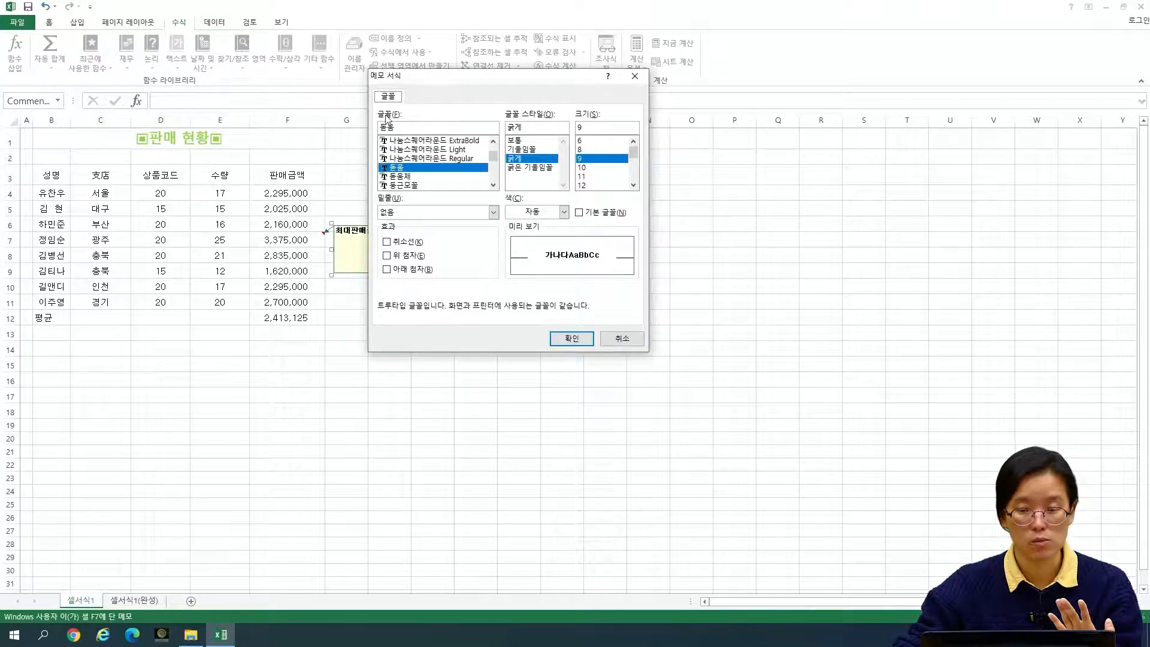
{"action": "left_click", "coordinate": [634, 75]}
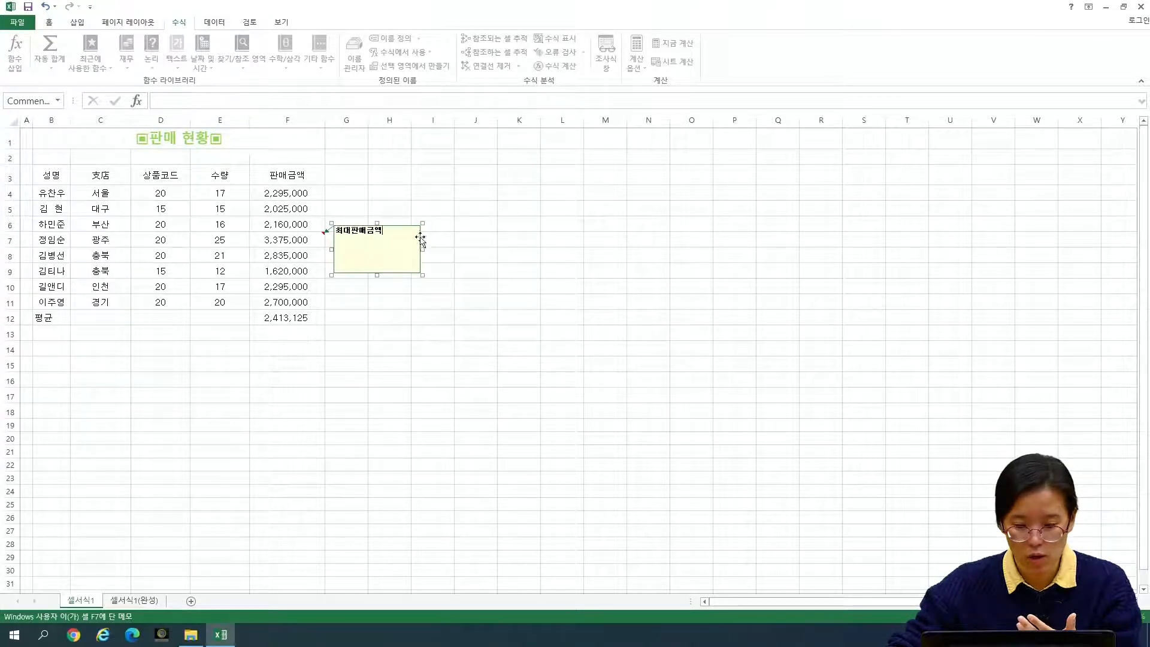
Turn on the automatic size alignment option for the F7 memo box
{"action": "left_click", "coordinate": [330, 222]}
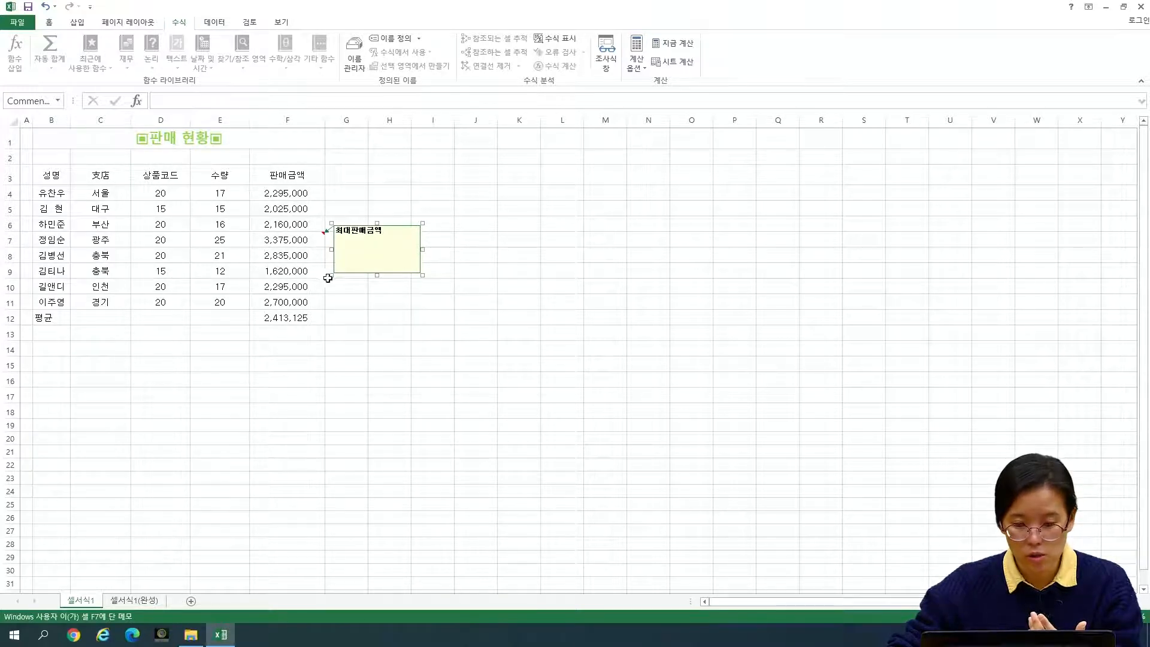
{"action": "right_click", "coordinate": [334, 224]}
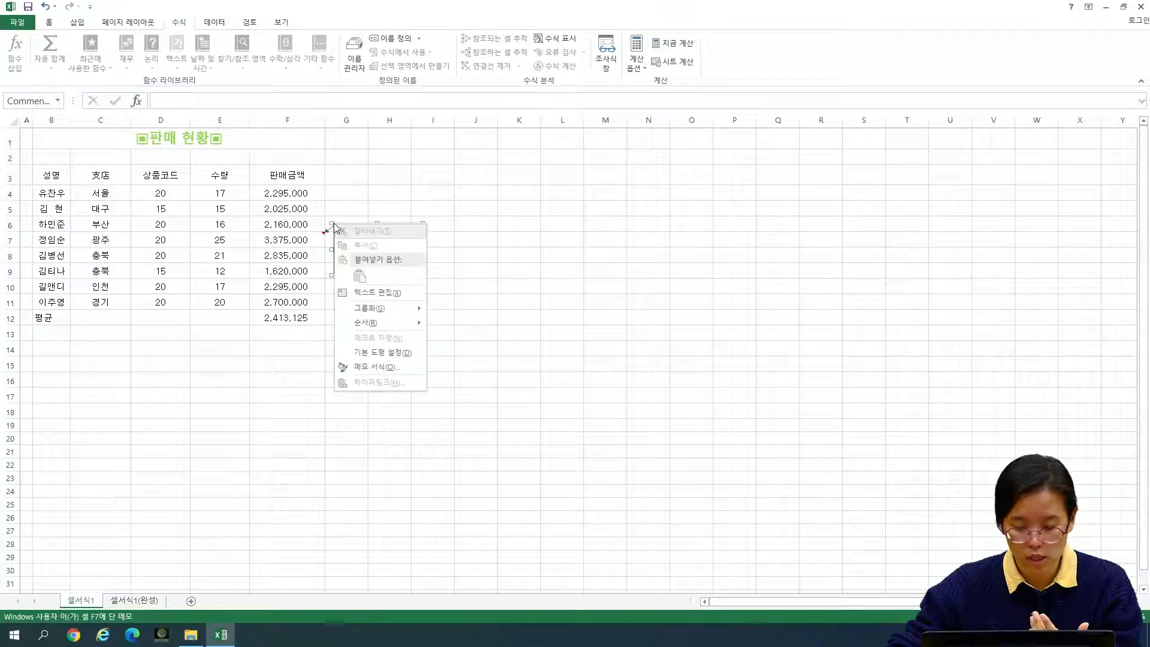
{"action": "left_click", "coordinate": [369, 367]}
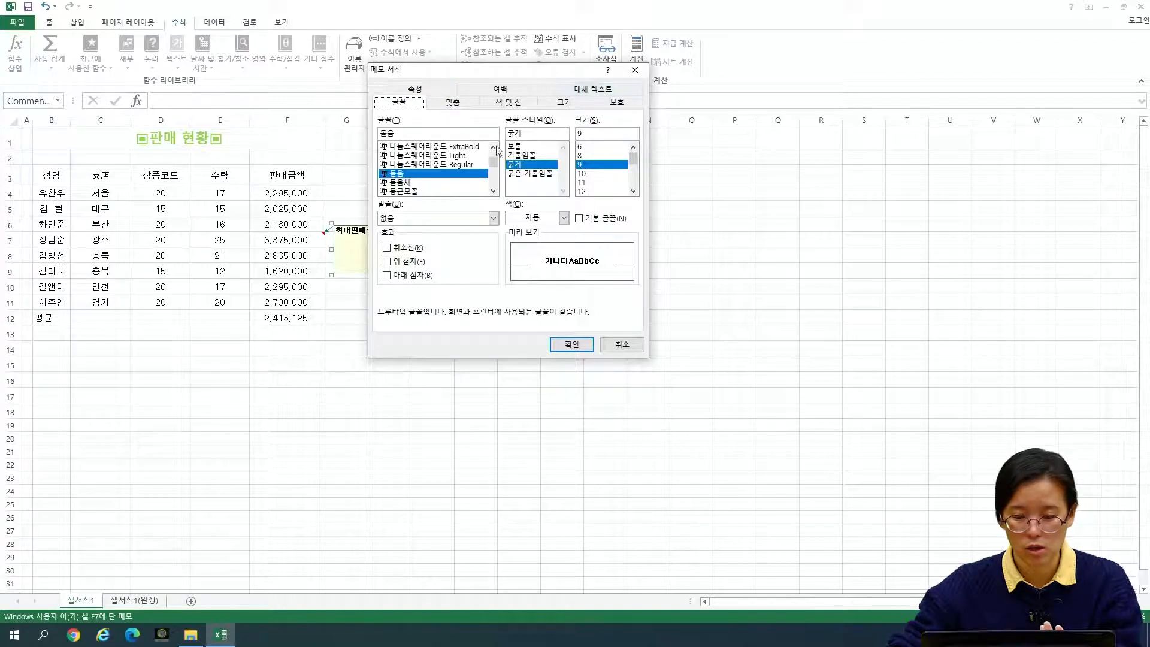
{"action": "left_click", "coordinate": [462, 103]}
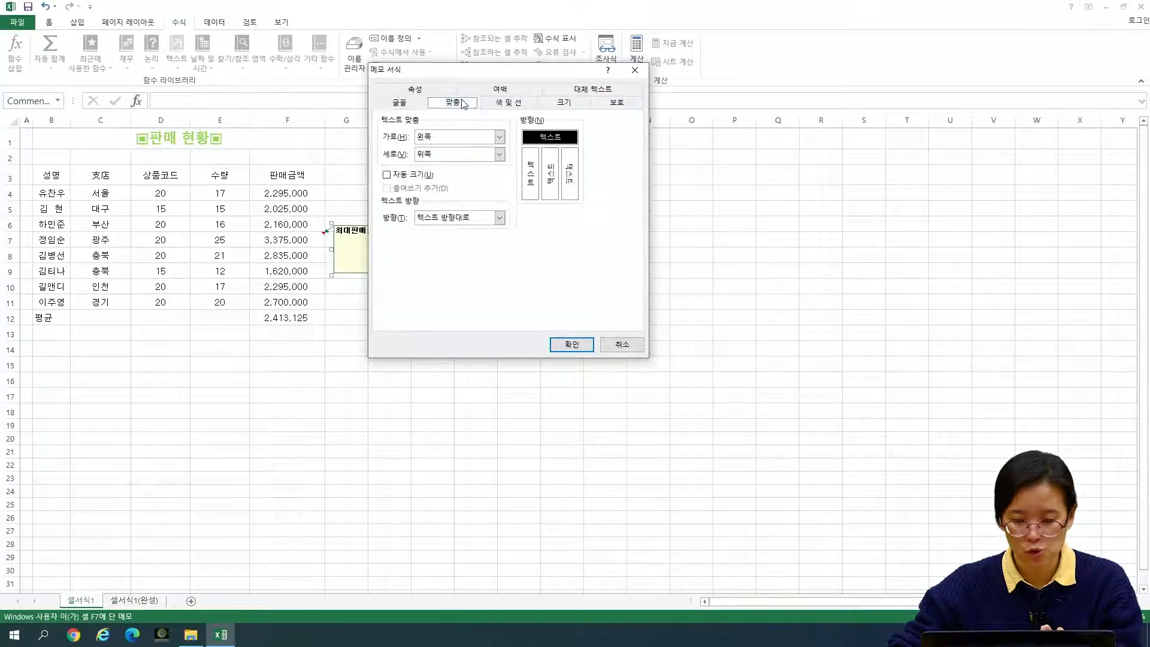
{"action": "left_click", "coordinate": [405, 178]}
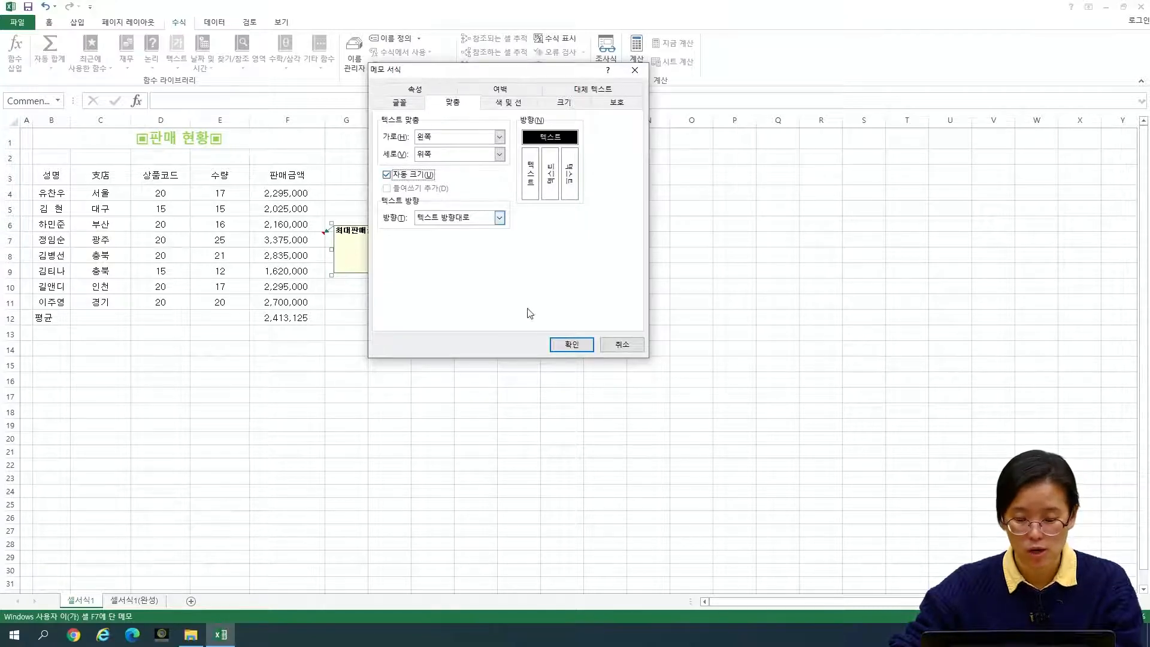
{"action": "left_click", "coordinate": [578, 346]}
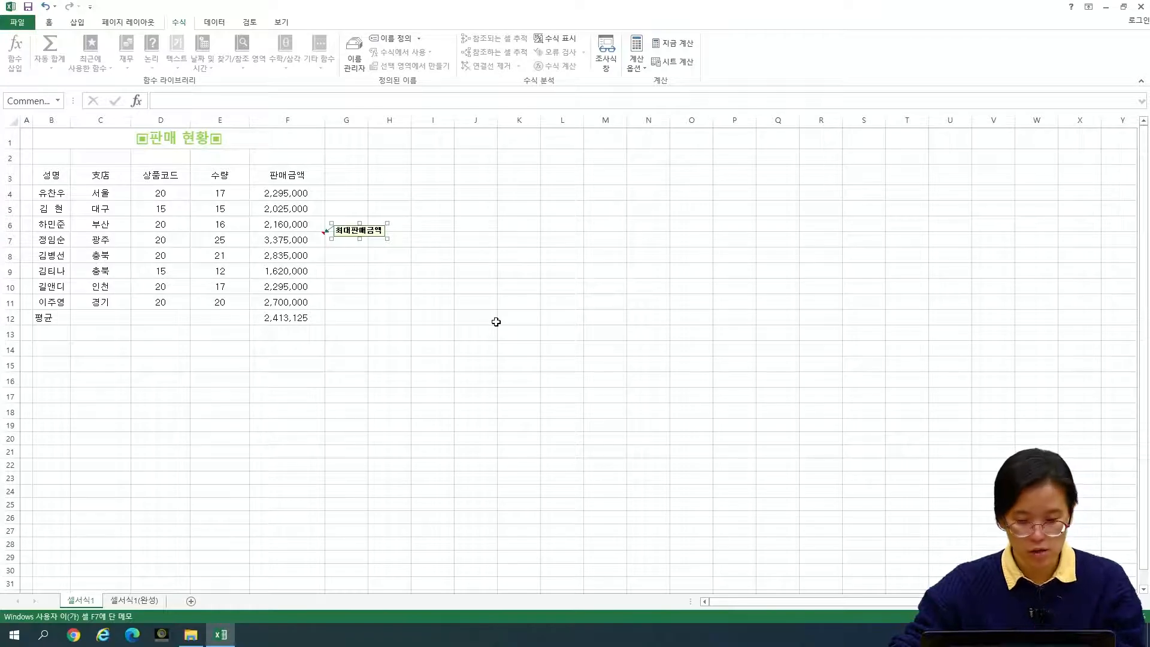
{"action": "key", "text": "Escape"}
Reopen the F7 memo for editing and set its box to automatic size in the memo format alignment options
{"action": "right_click", "coordinate": [305, 242]}
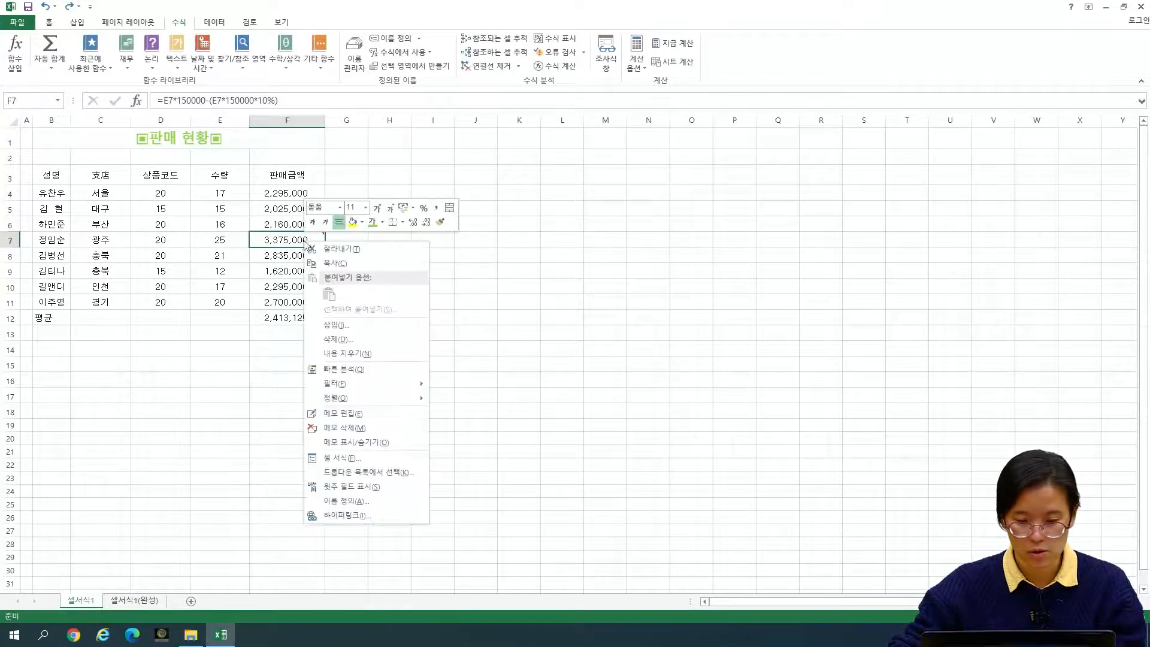
{"action": "left_click", "coordinate": [295, 241]}
{"action": "right_click", "coordinate": [309, 242]}
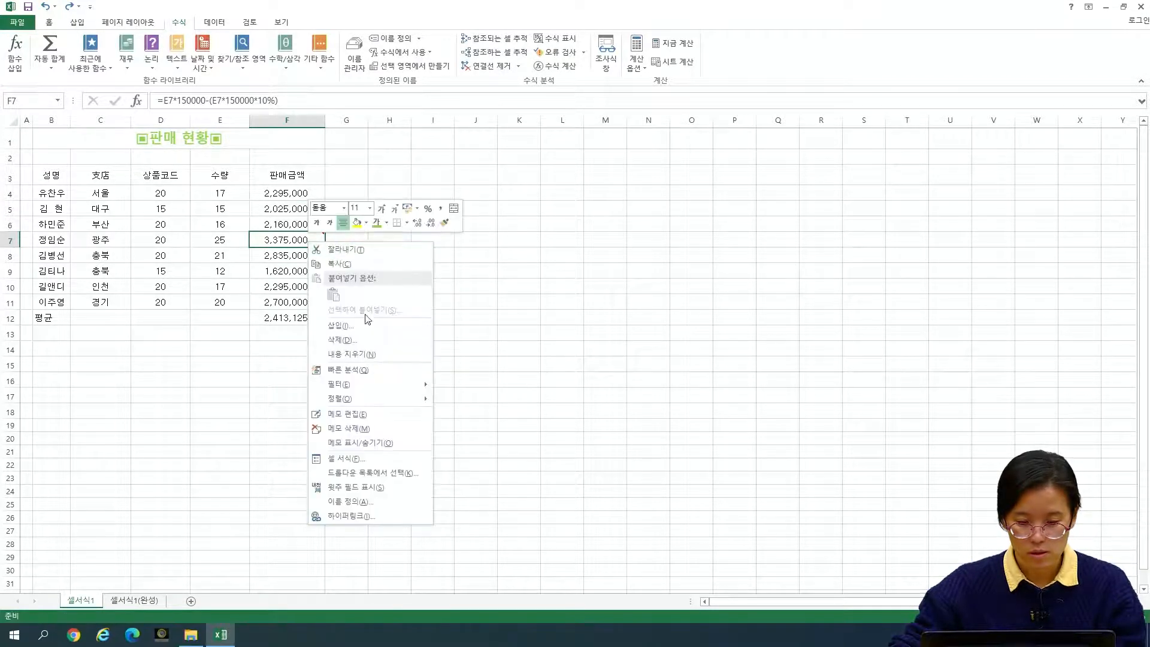
{"action": "left_click", "coordinate": [366, 414]}
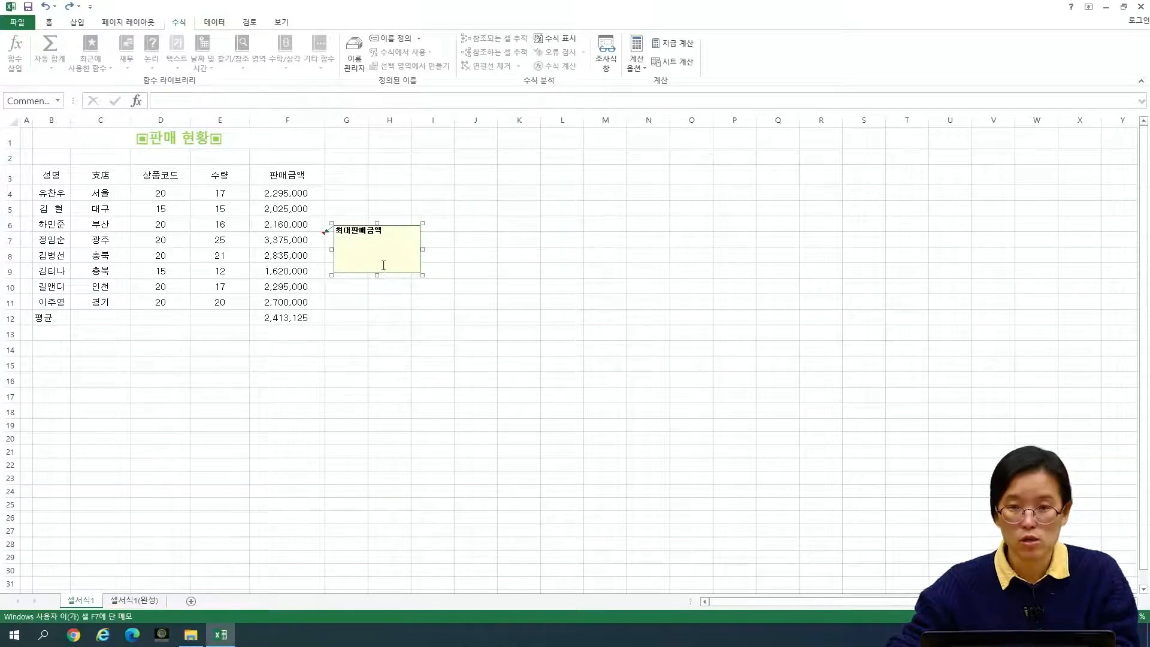
{"action": "right_click", "coordinate": [377, 227]}
{"action": "left_click", "coordinate": [411, 369]}
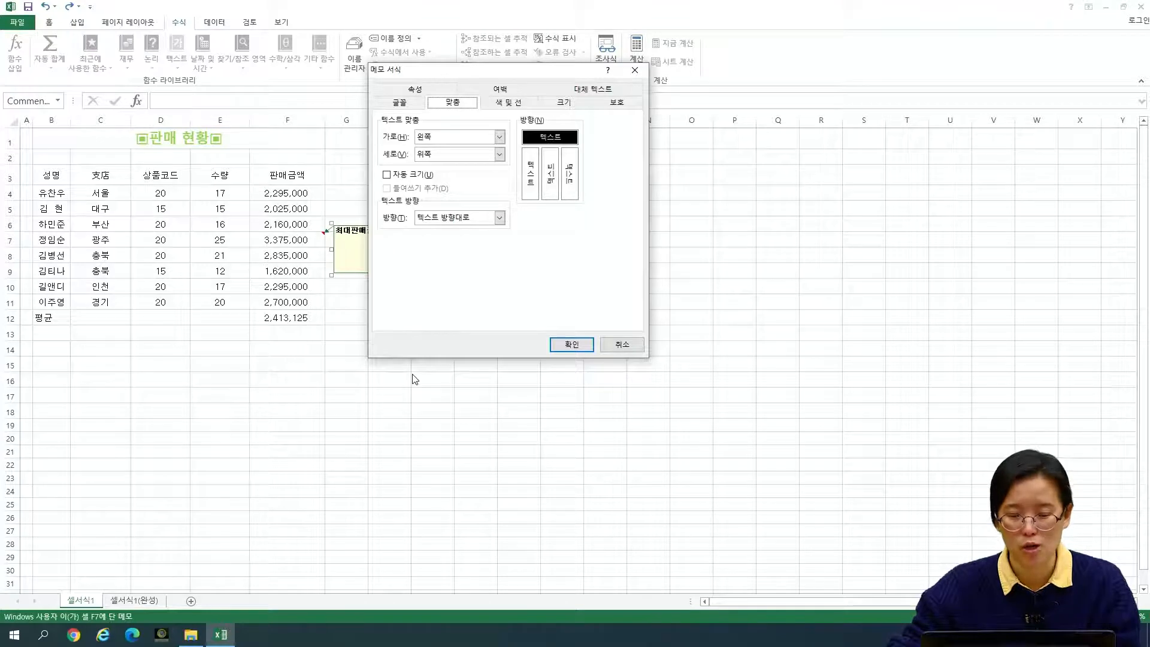
{"action": "left_click", "coordinate": [413, 175]}
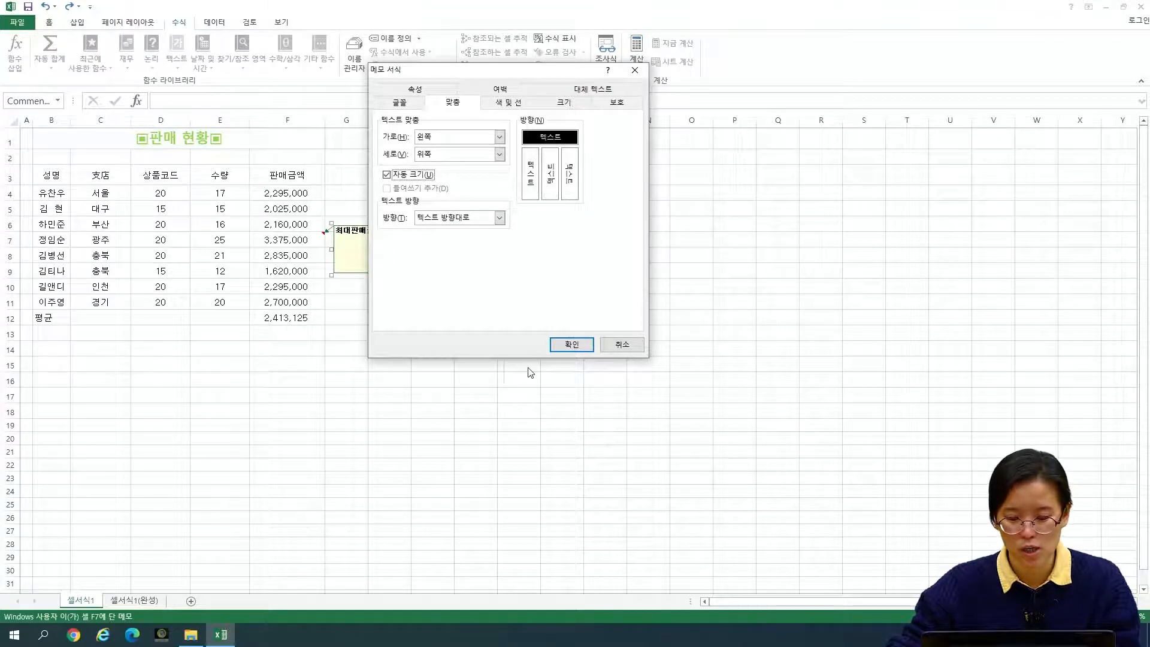
{"action": "left_click", "coordinate": [570, 344]}
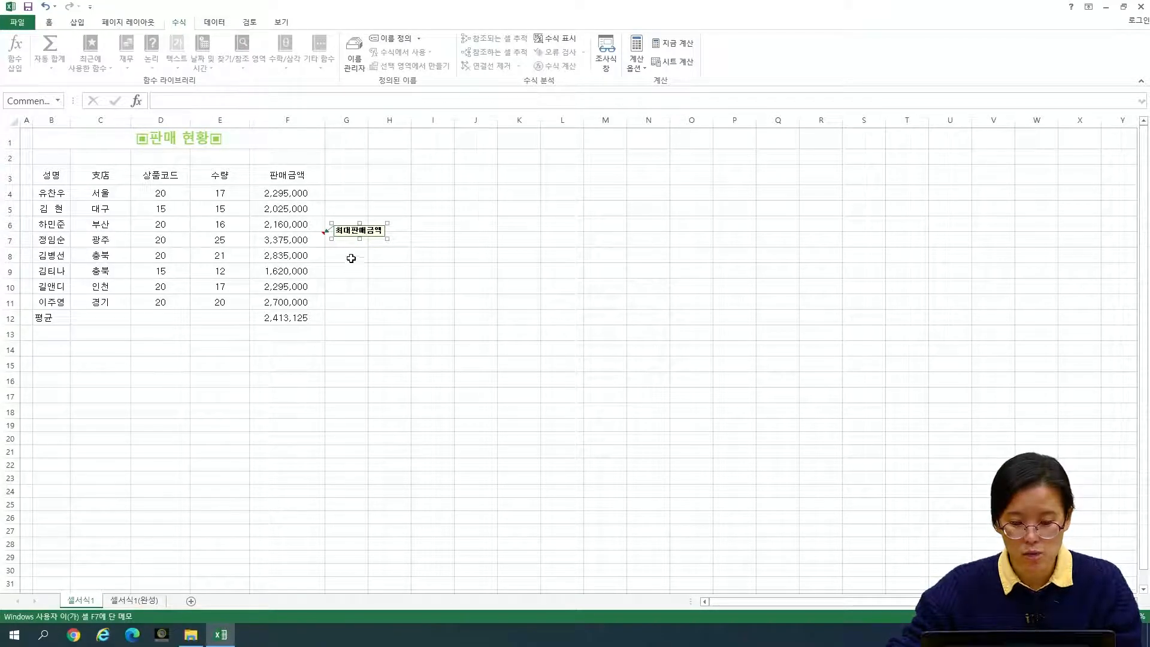
{"action": "left_click", "coordinate": [351, 258]}
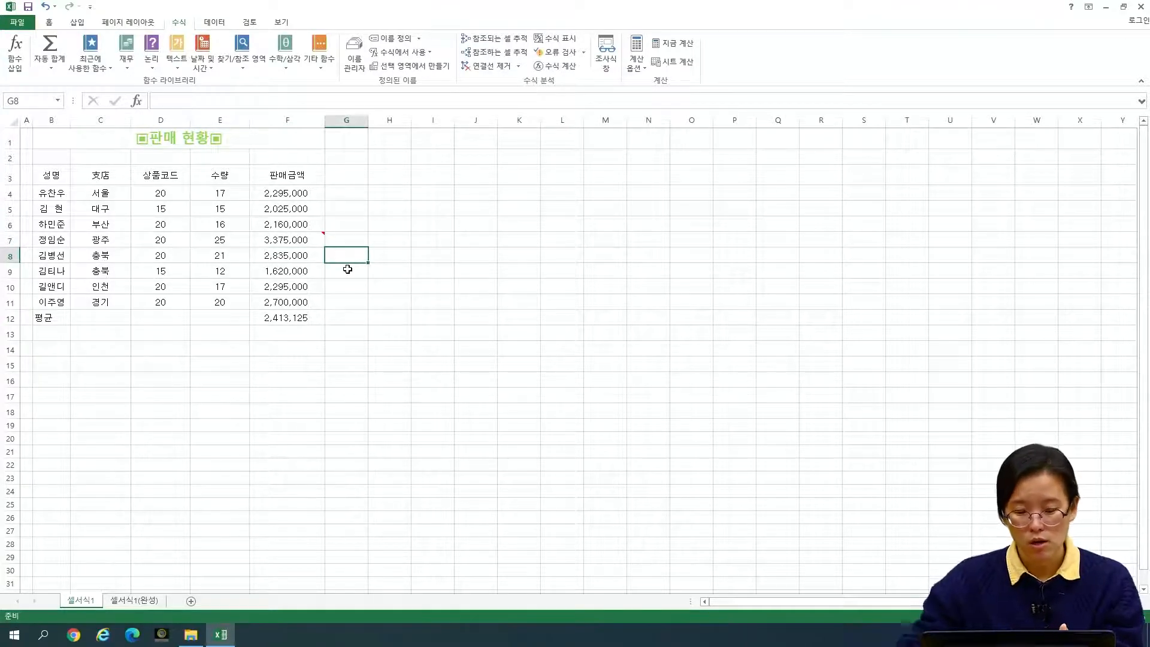
Set the memo on cell F7 to stay always displayed on the sheet
{"action": "mouse_move", "coordinate": [300, 234]}
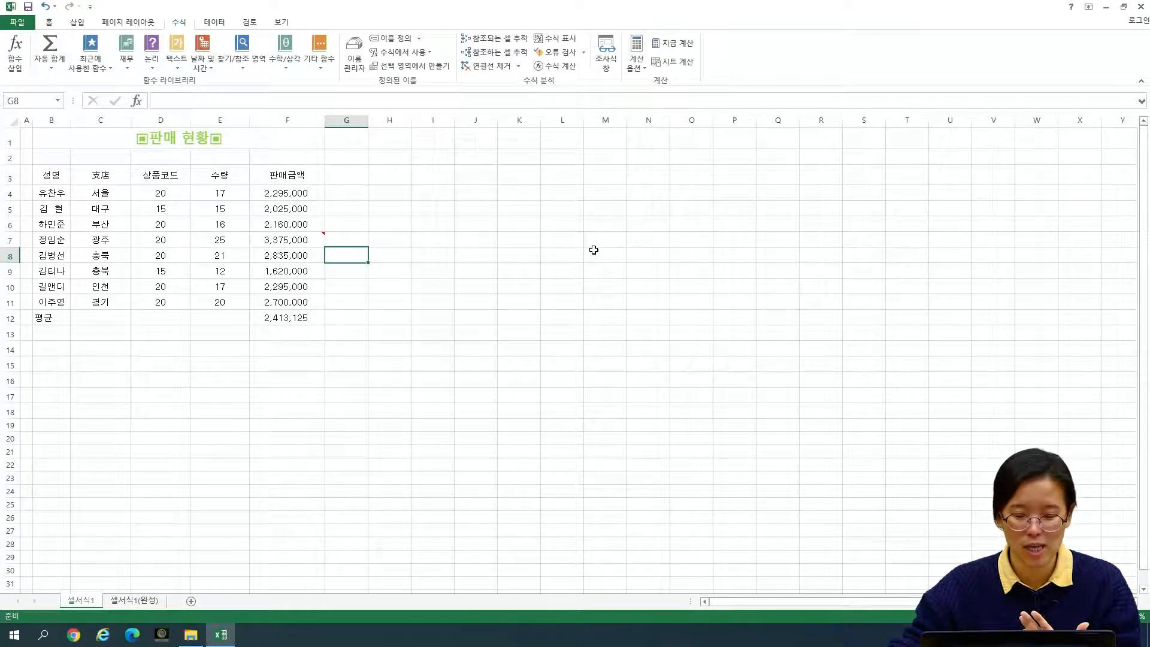
{"action": "left_click", "coordinate": [288, 241]}
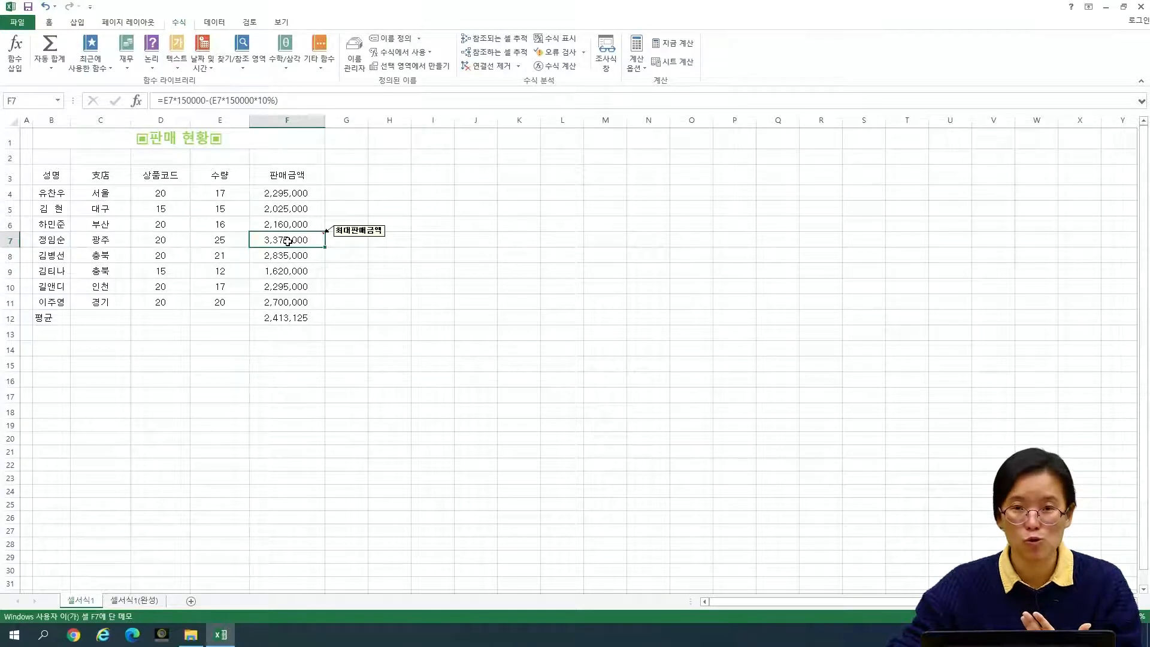
{"action": "right_click", "coordinate": [289, 242]}
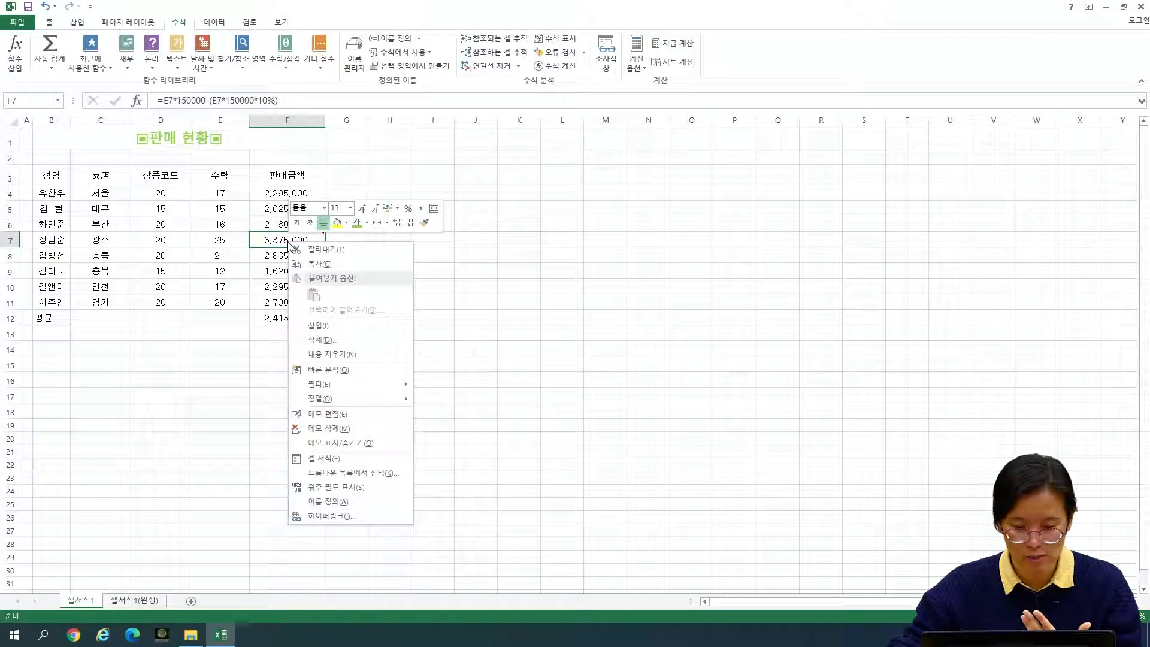
{"action": "left_click", "coordinate": [356, 444]}
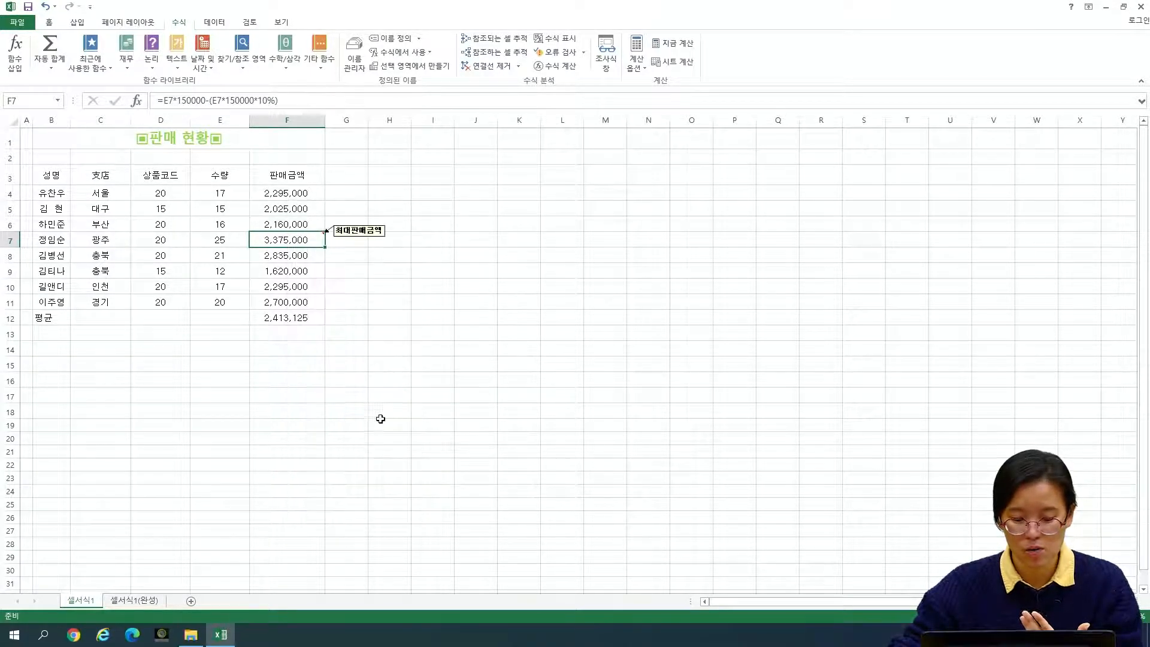
{"action": "left_click", "coordinate": [381, 392]}
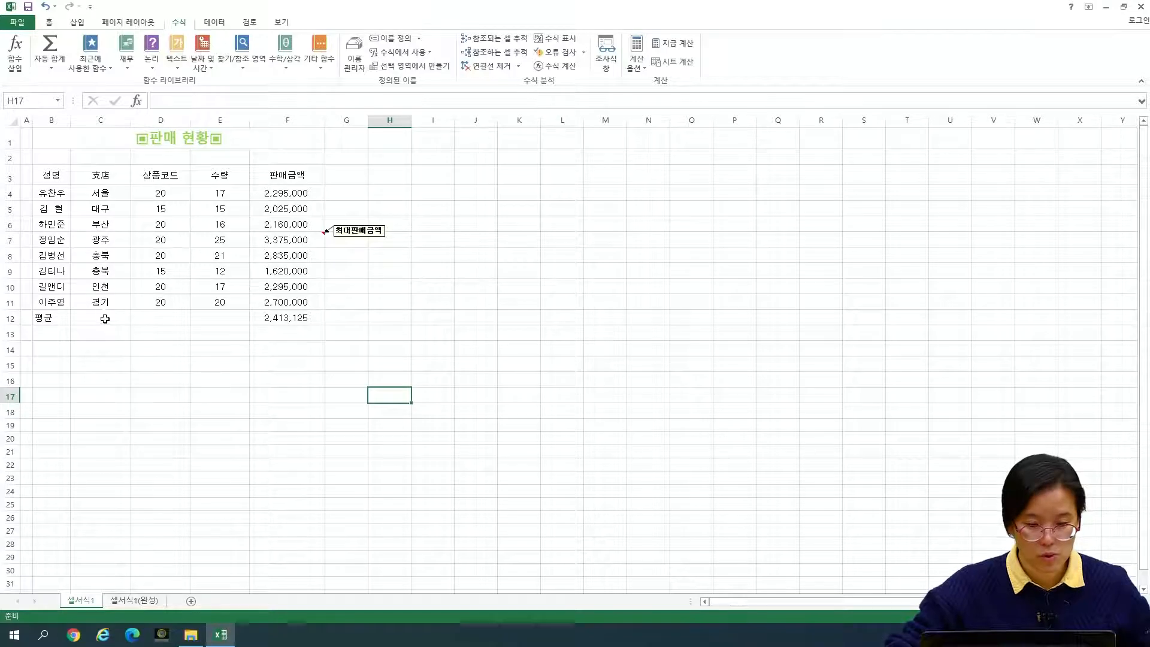
Merge and center the 평균 label across B12:E12 and apply the 강조색1 cell style to it
{"action": "left_click", "coordinate": [48, 316]}
{"action": "left_click_drag", "start_coordinate": [47, 316], "coordinate": [208, 322]}
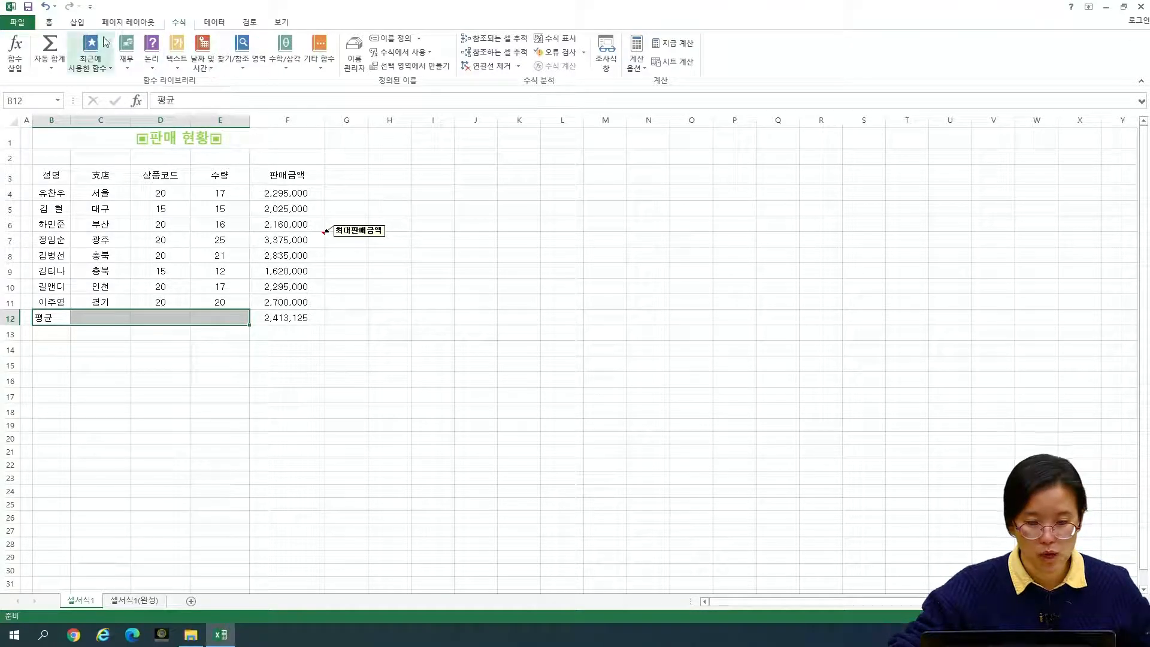
{"action": "left_click", "coordinate": [52, 26]}
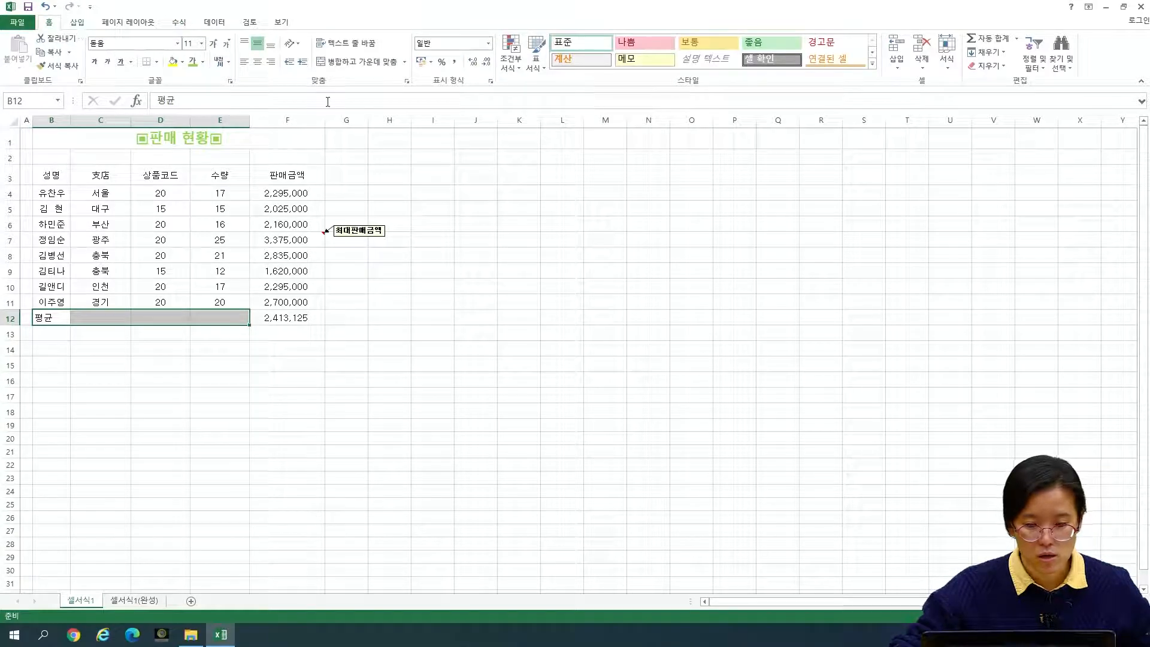
{"action": "left_click", "coordinate": [370, 65]}
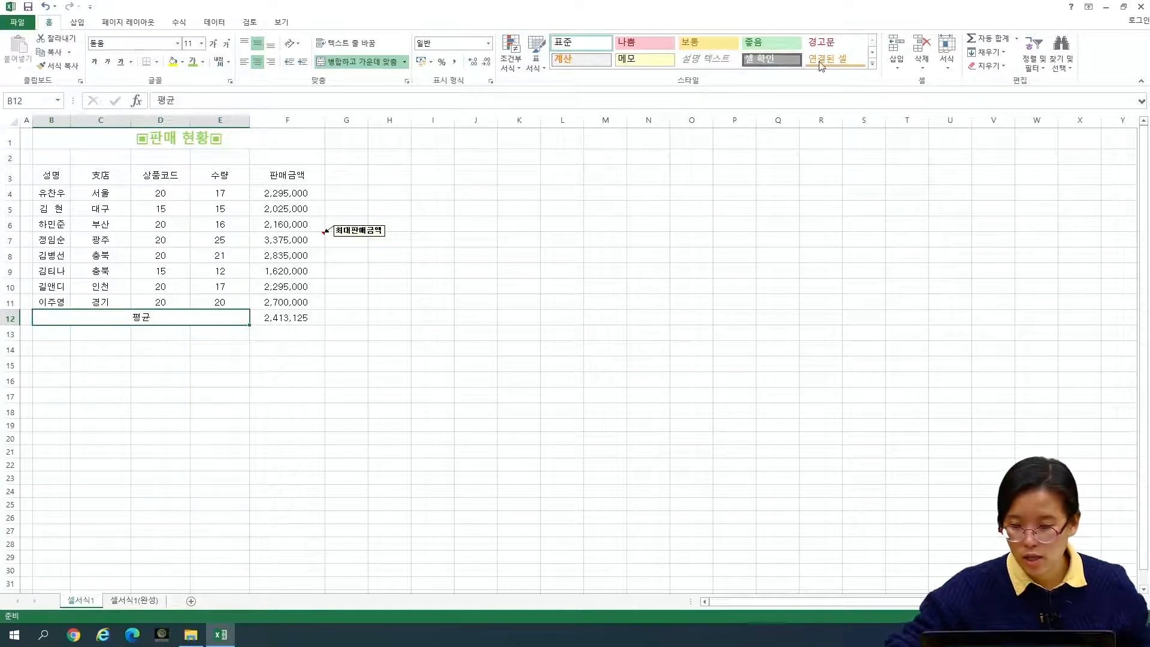
{"action": "left_click", "coordinate": [873, 66]}
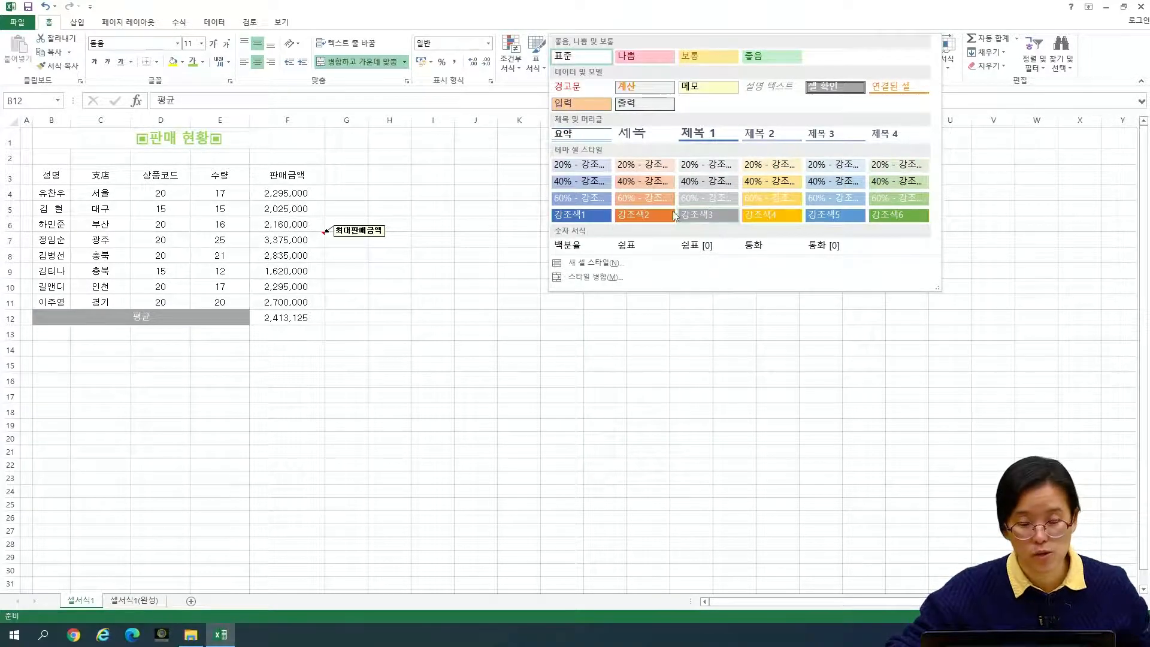
{"action": "left_click", "coordinate": [597, 216]}
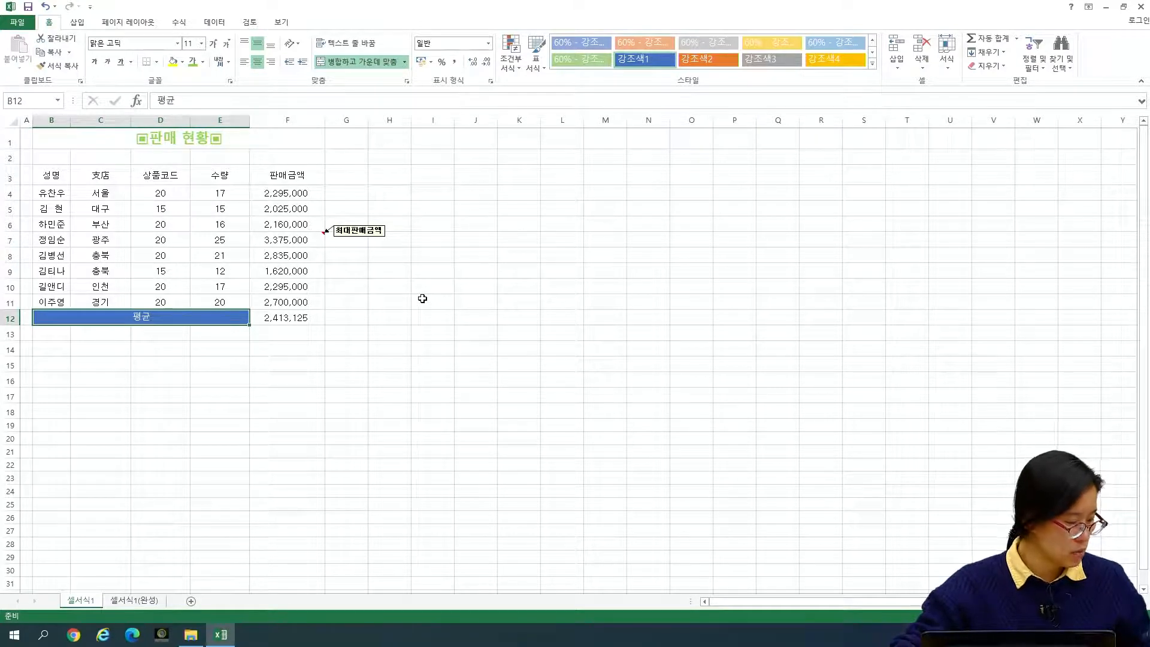
Apply all borders and a thick box border to the table range B3:F12
{"action": "left_click", "coordinate": [54, 175]}
{"action": "left_click_drag", "start_coordinate": [101, 187], "coordinate": [276, 316]}
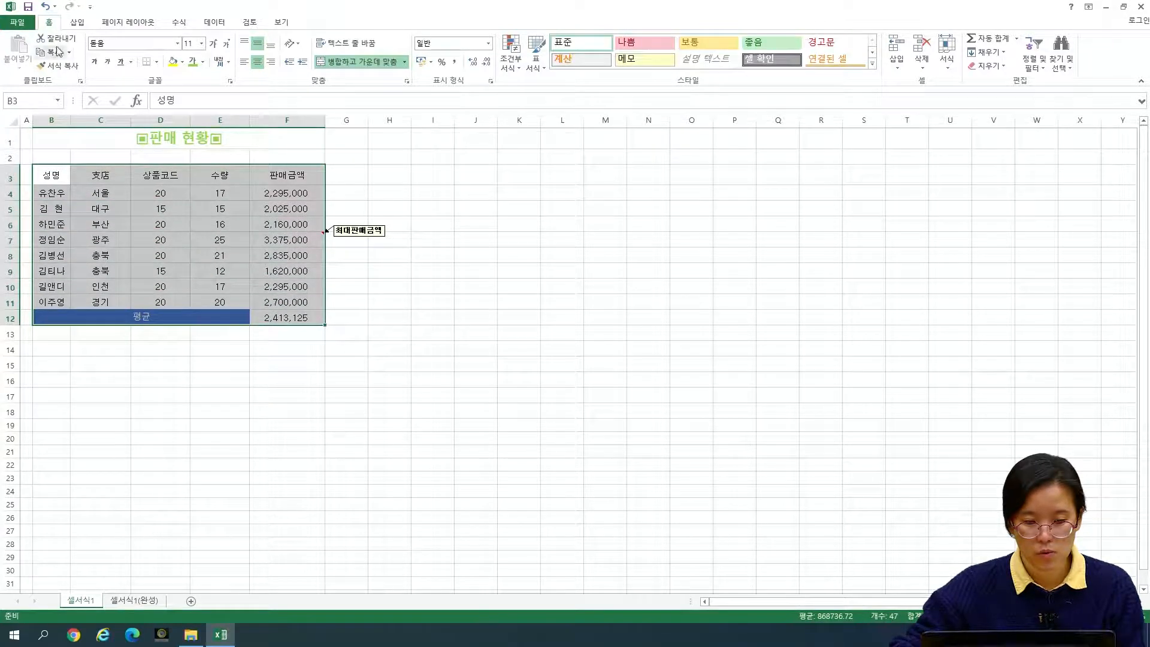
{"action": "left_click", "coordinate": [156, 62]}
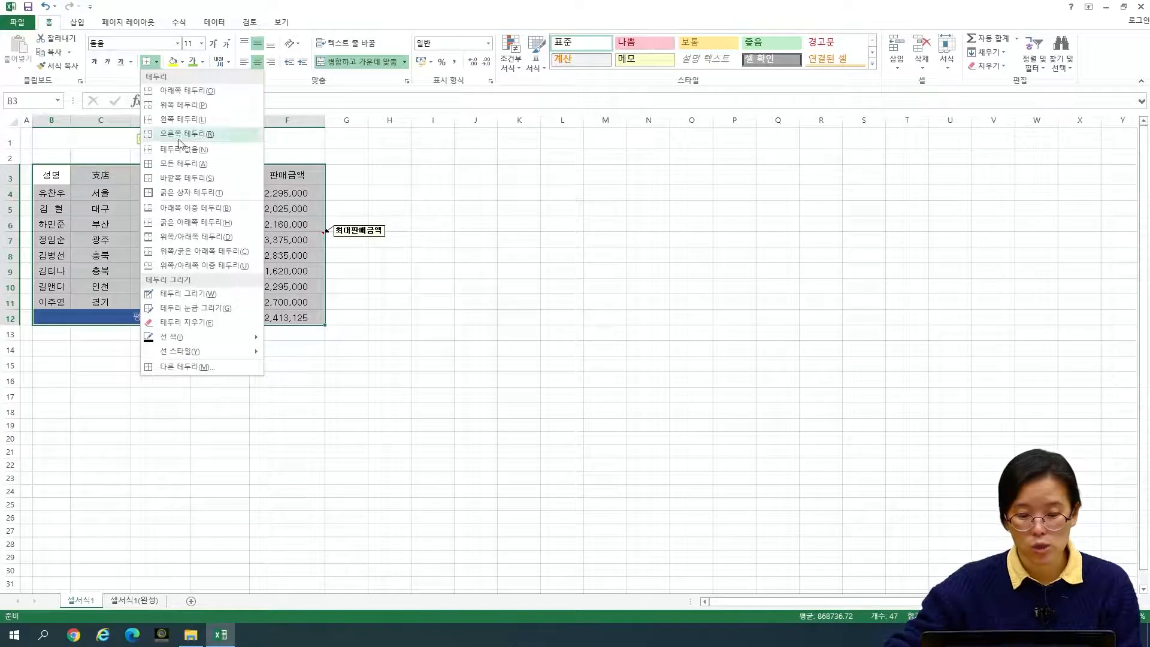
{"action": "left_click", "coordinate": [189, 169]}
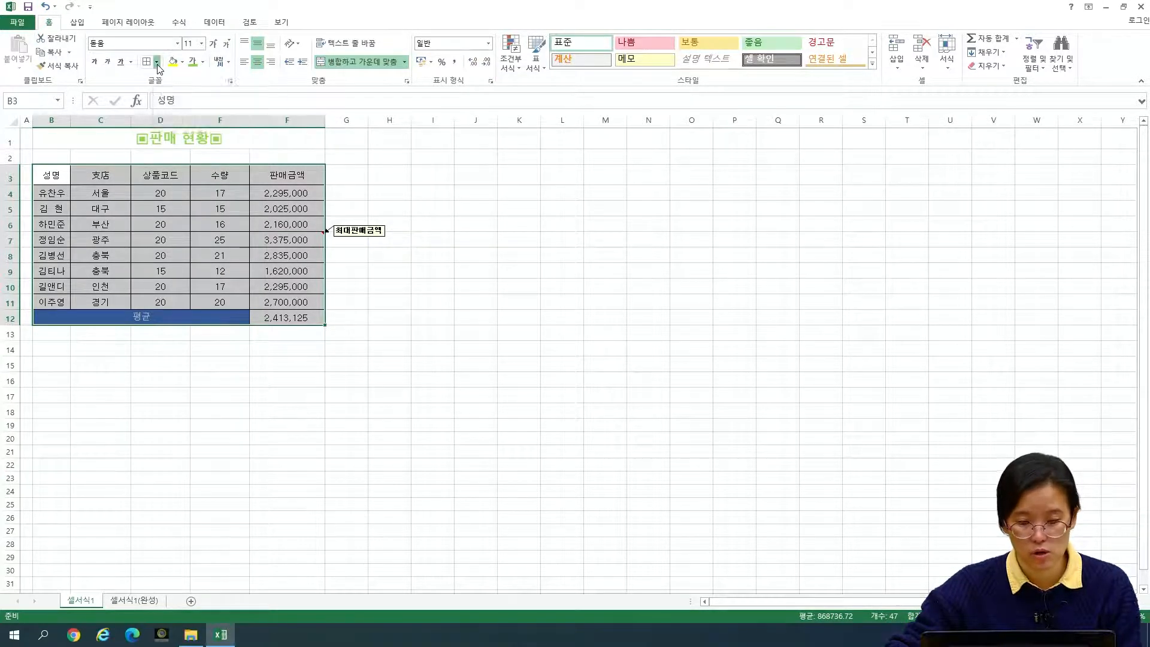
{"action": "left_click", "coordinate": [157, 63]}
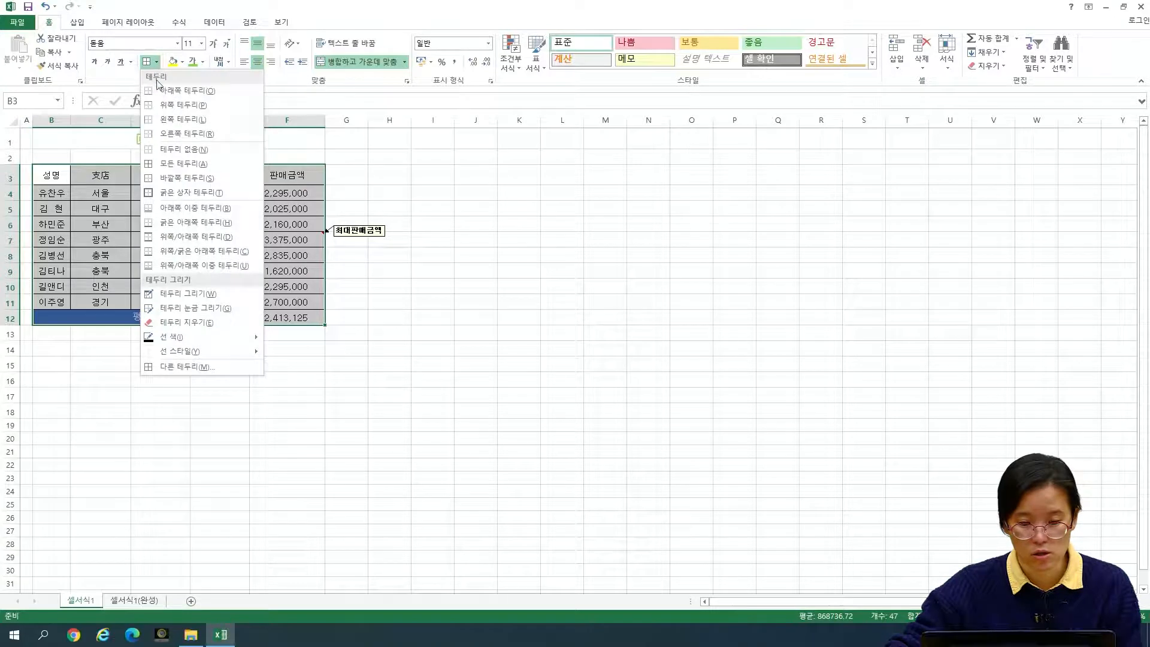
{"action": "left_click", "coordinate": [159, 194]}
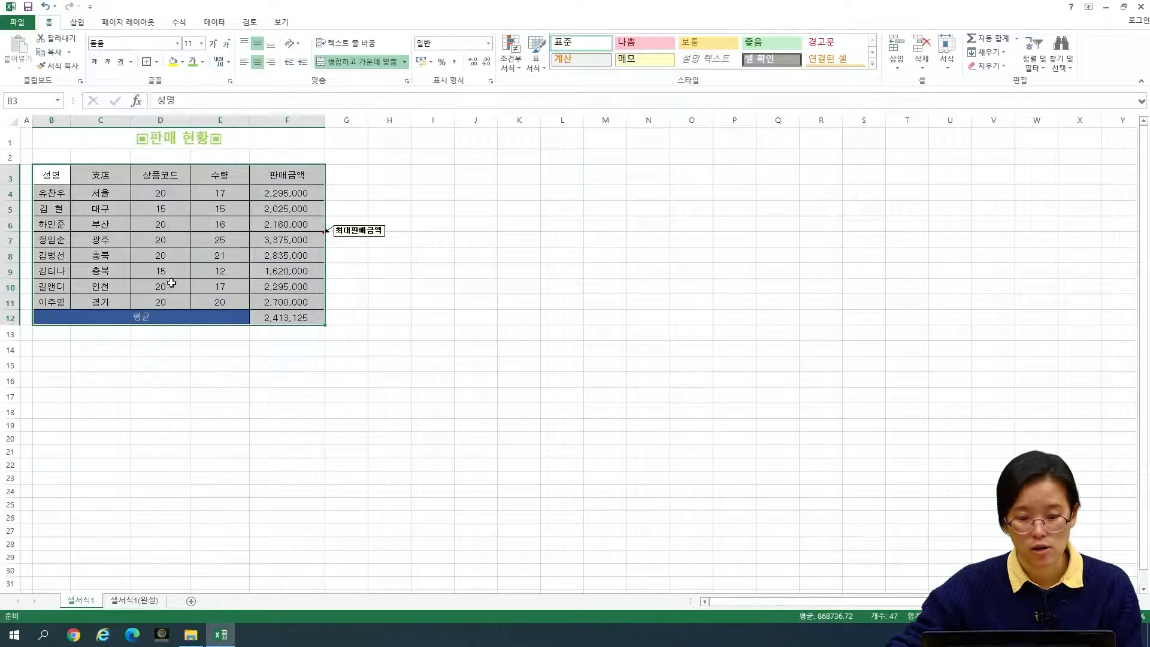
{"action": "left_click", "coordinate": [253, 392]}
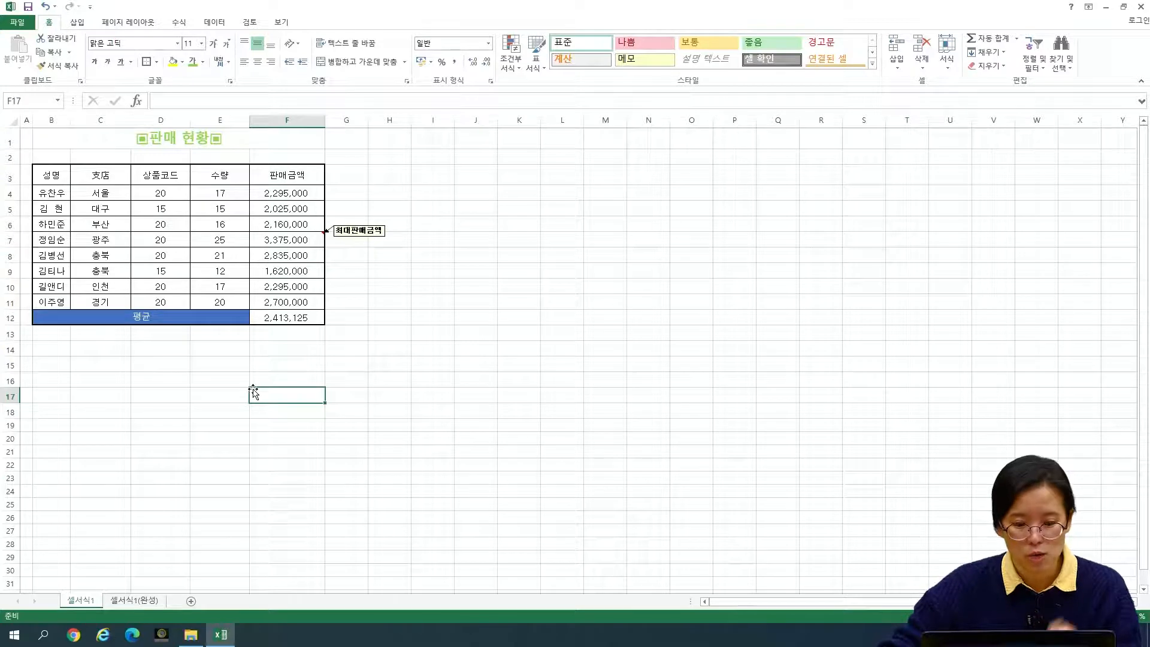
Undo the all-borders and thick box changes, and put only a thick box border around B3:F12
{"action": "key", "text": "ctrl+z"}
{"action": "left_click", "coordinate": [253, 393]}
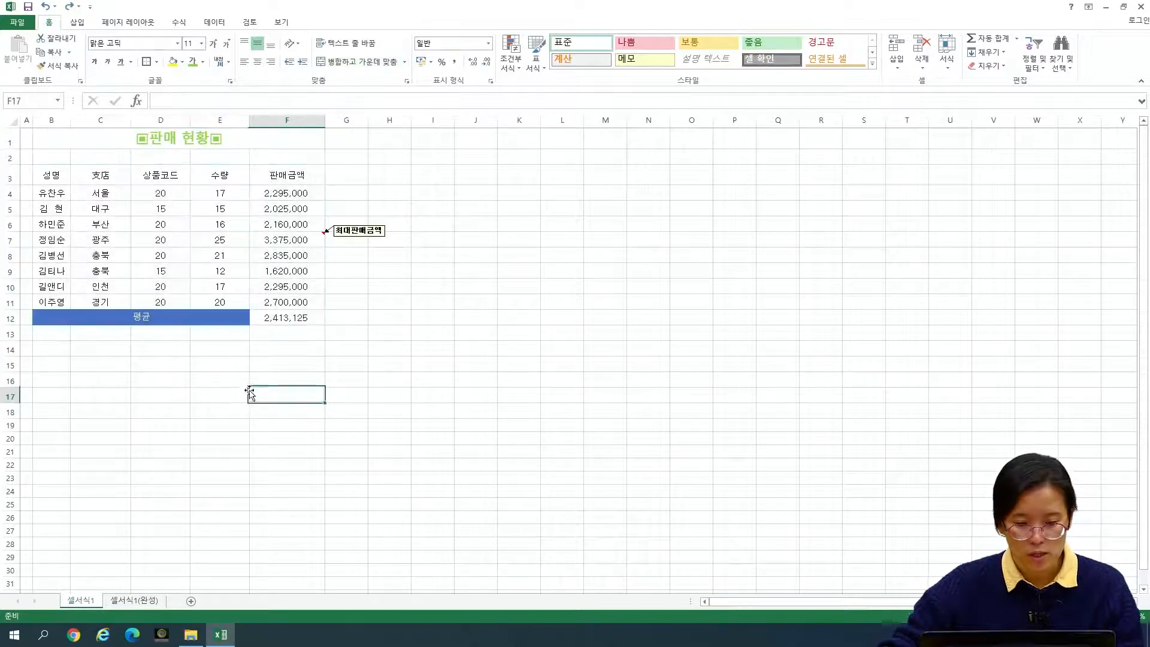
{"action": "left_click_drag", "start_coordinate": [51, 175], "coordinate": [303, 318]}
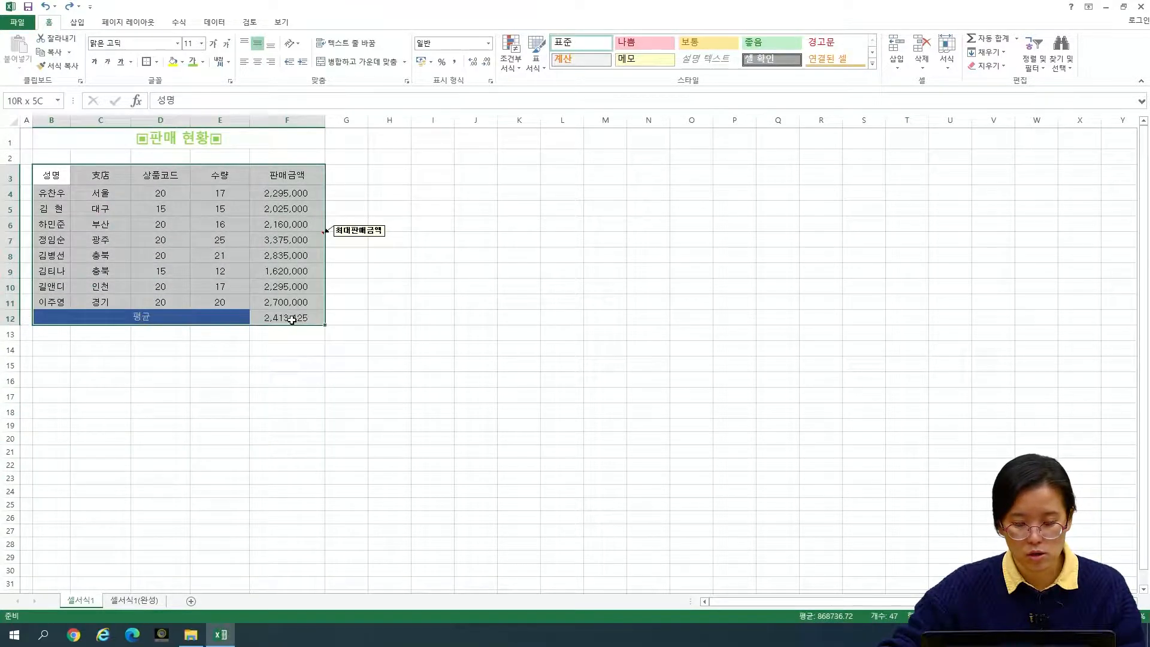
{"action": "left_click", "coordinate": [153, 63]}
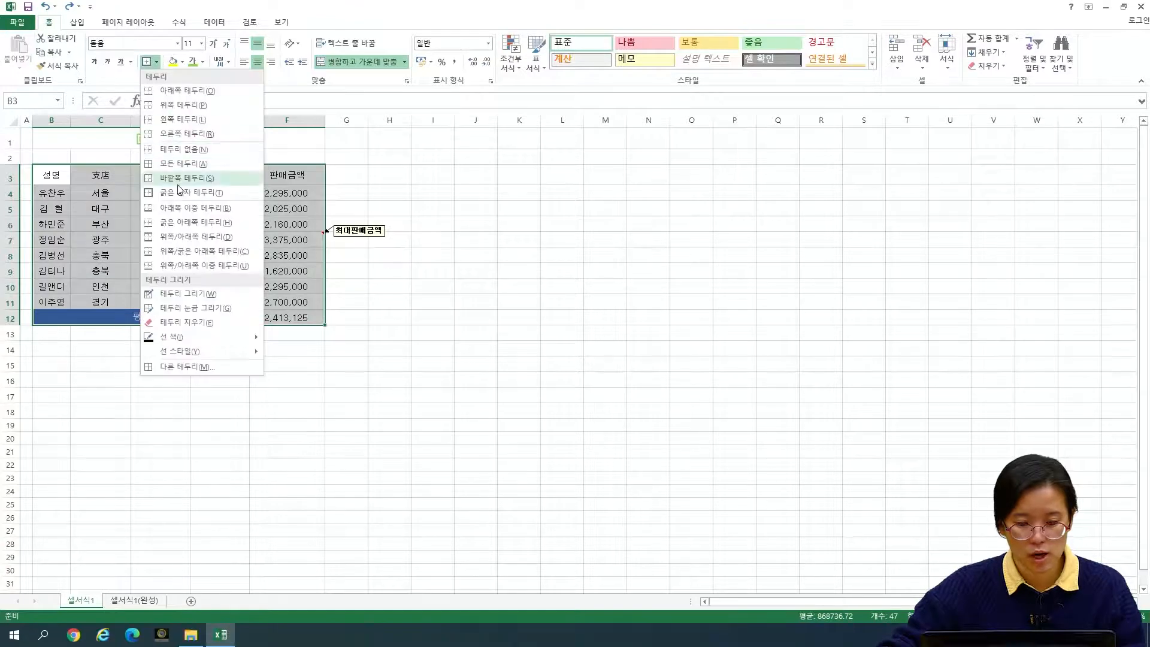
{"action": "left_click", "coordinate": [179, 195]}
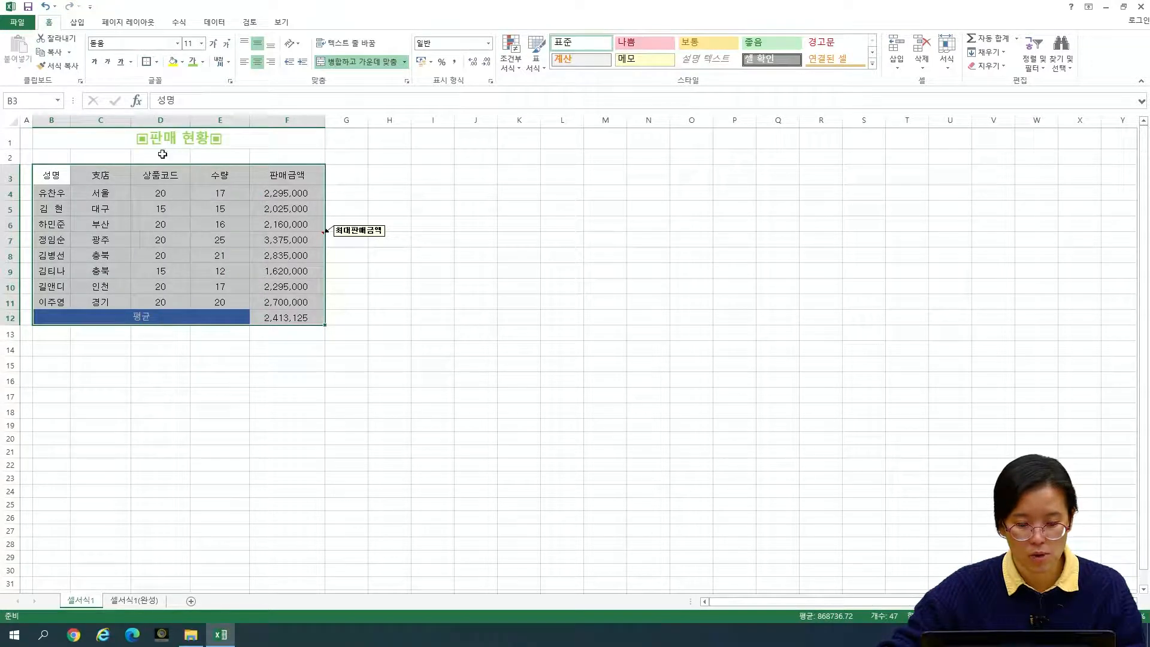
Apply all borders to the table range B3:F12
{"action": "left_click", "coordinate": [157, 62]}
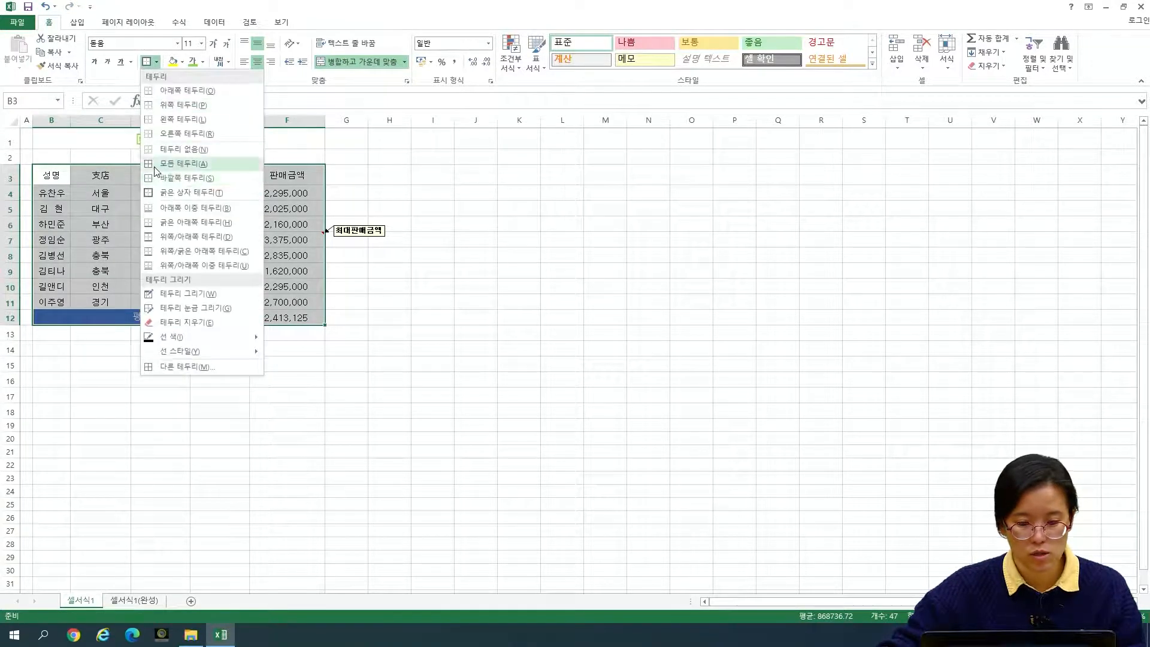
{"action": "left_click", "coordinate": [180, 160]}
{"action": "left_click", "coordinate": [159, 363]}
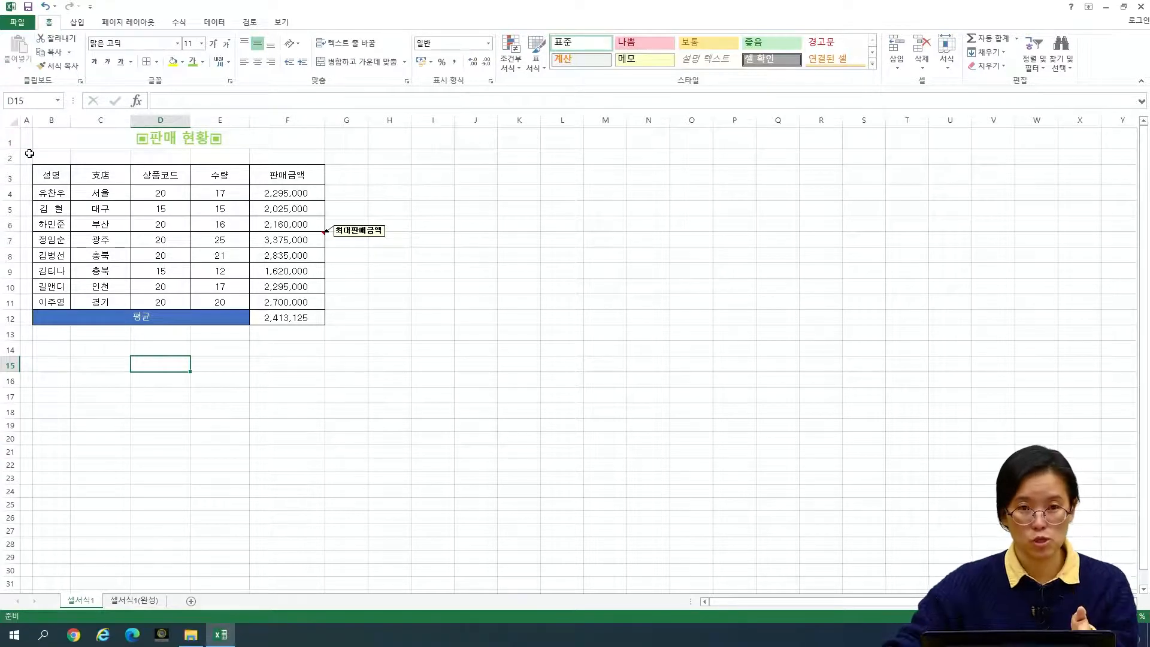
Add a thick box border around the outside of the table range B3:F12
{"action": "left_click_drag", "start_coordinate": [49, 174], "coordinate": [308, 317]}
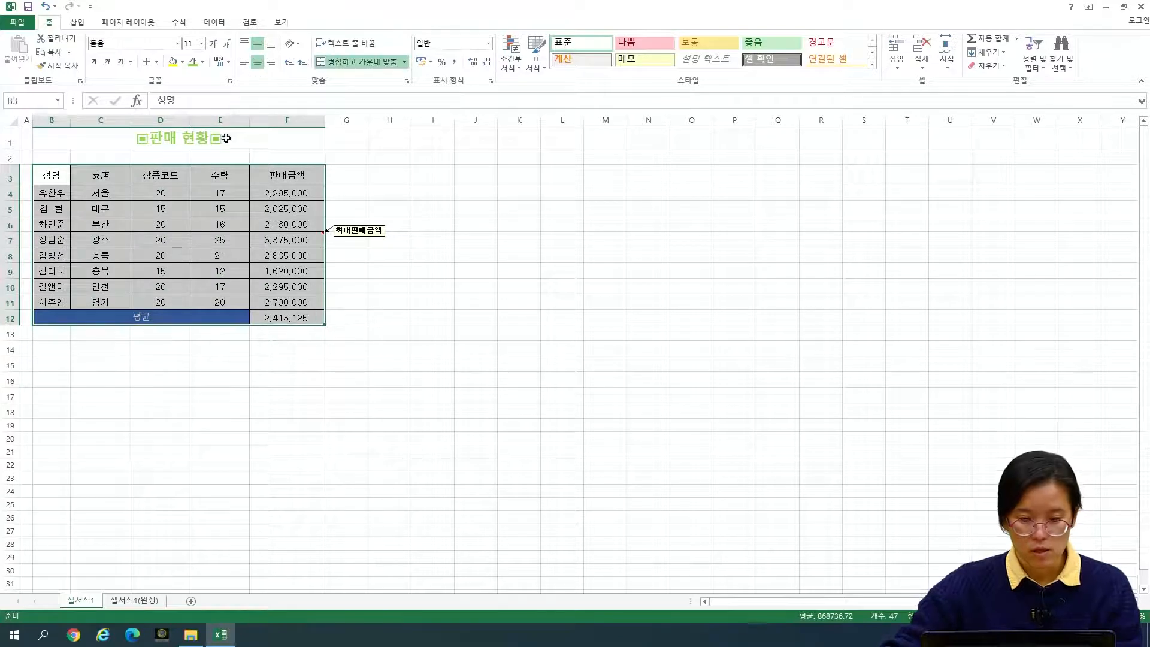
{"action": "left_click", "coordinate": [156, 61]}
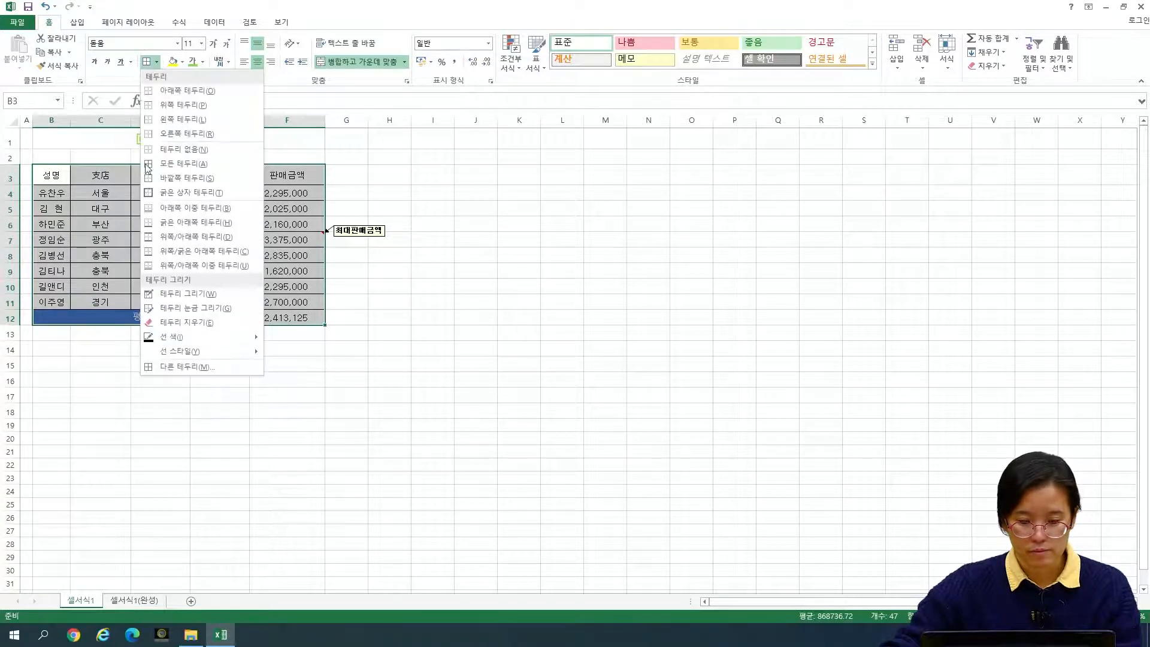
{"action": "left_click", "coordinate": [158, 192]}
{"action": "left_click", "coordinate": [196, 380]}
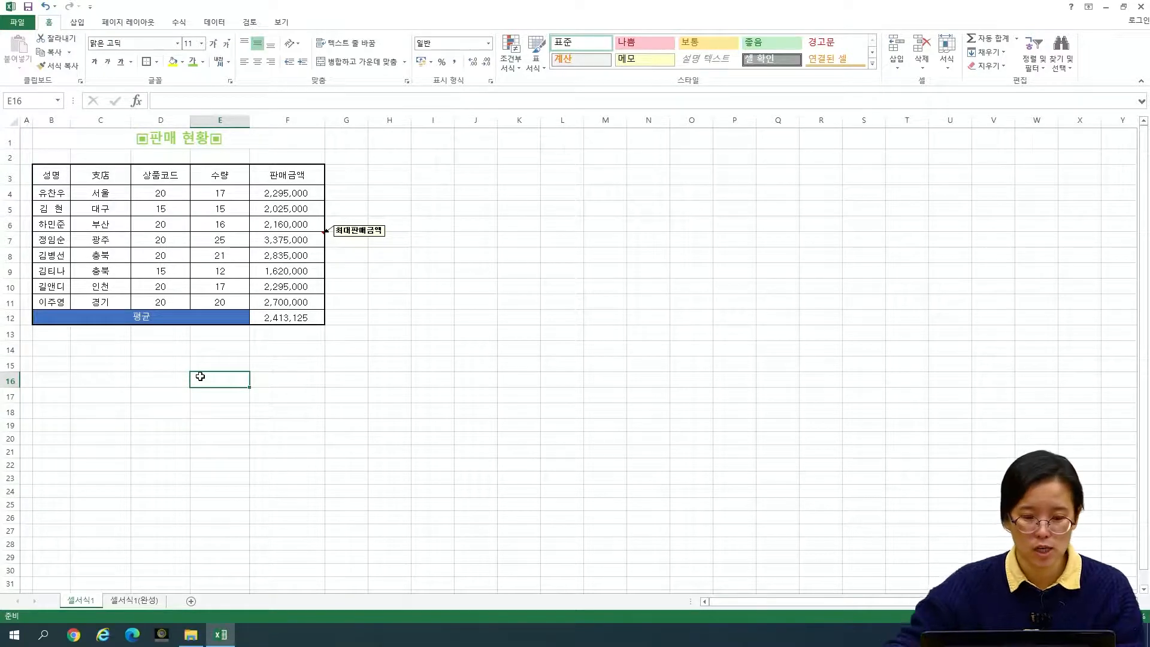
{"action": "left_click_drag", "start_coordinate": [55, 178], "coordinate": [299, 330]}
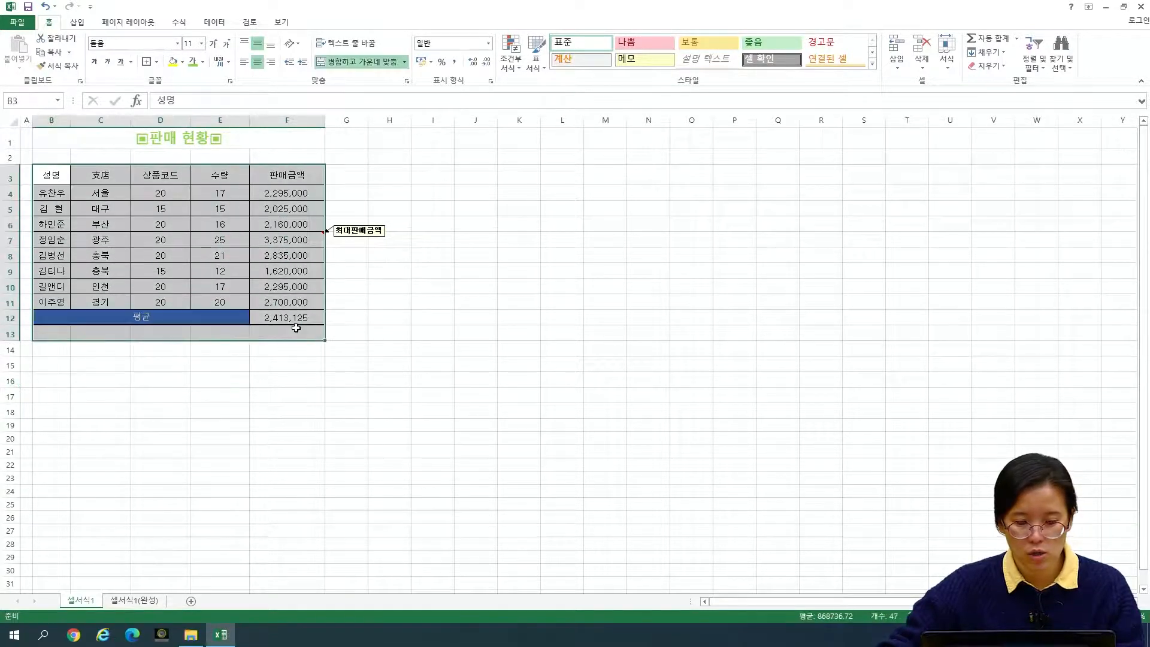
{"action": "left_click", "coordinate": [156, 61]}
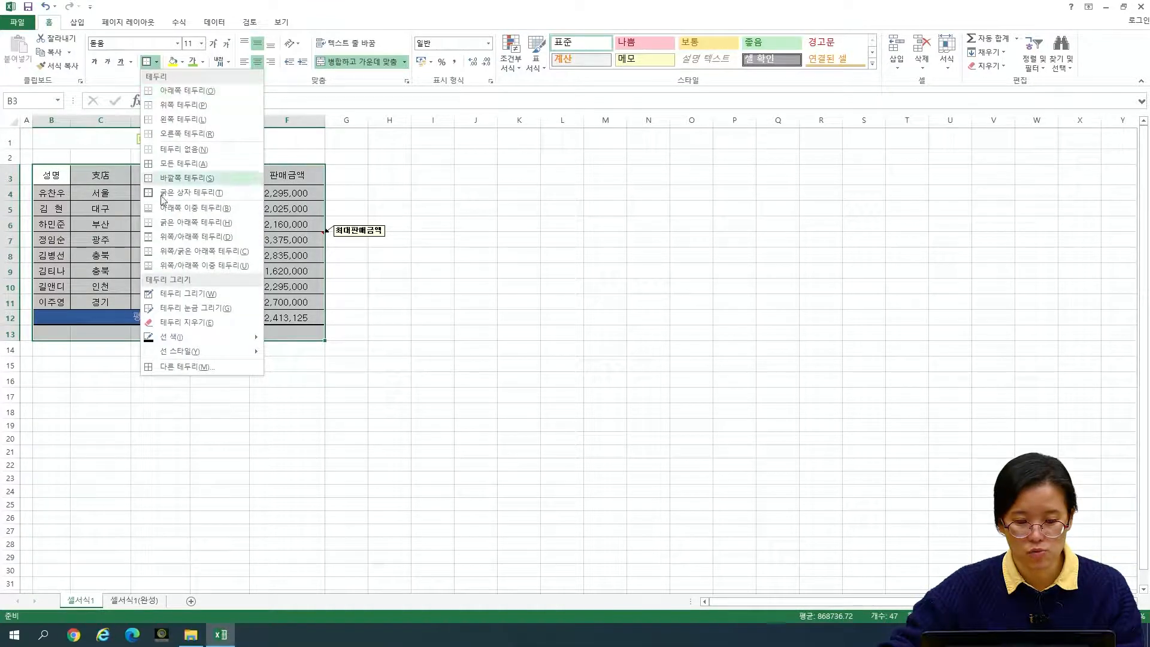
{"action": "left_click", "coordinate": [169, 423]}
Select the table range B3:F12, view its detailed border settings and close them without changes
{"action": "left_click_drag", "start_coordinate": [64, 175], "coordinate": [307, 317]}
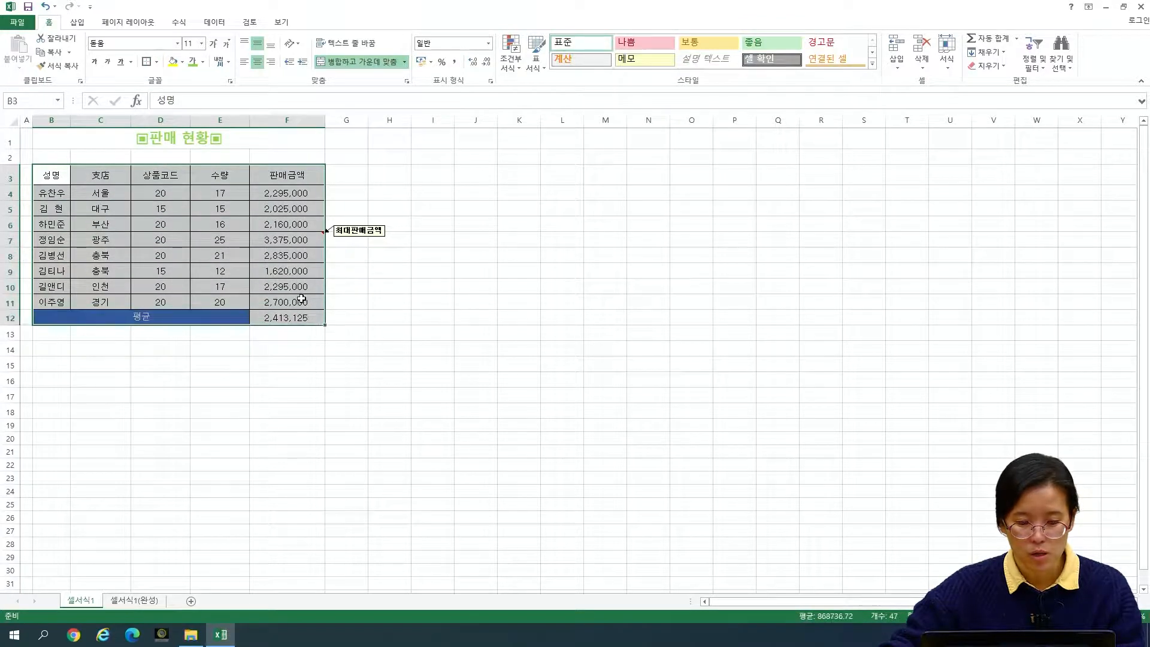
{"action": "left_click", "coordinate": [156, 62]}
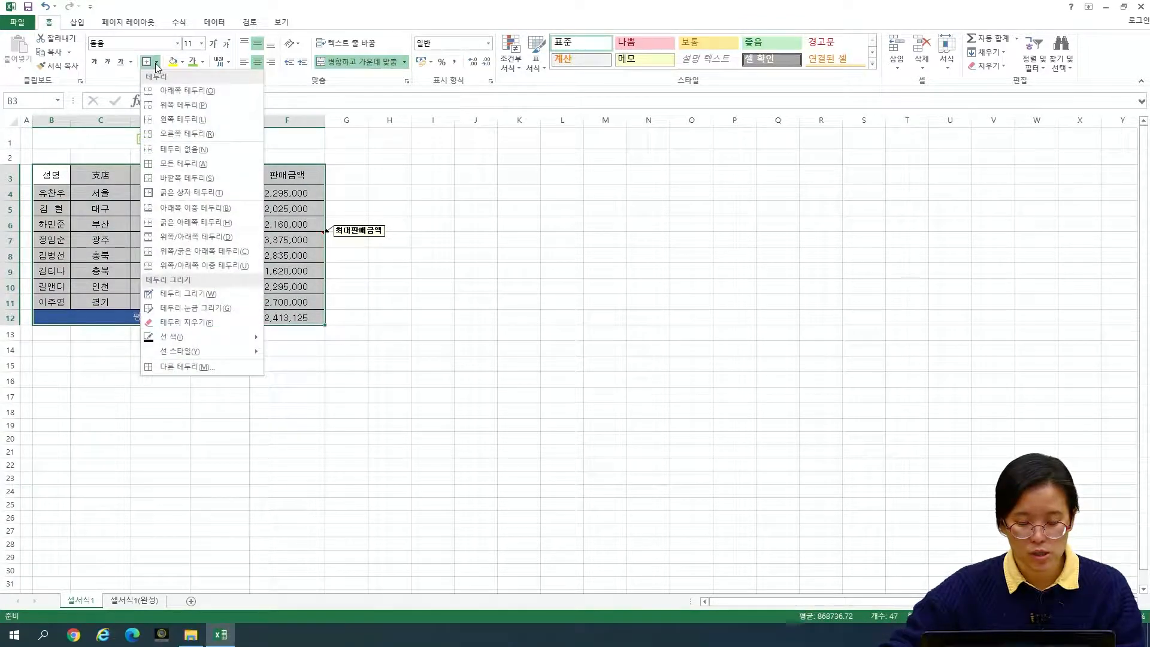
{"action": "left_click", "coordinate": [202, 371]}
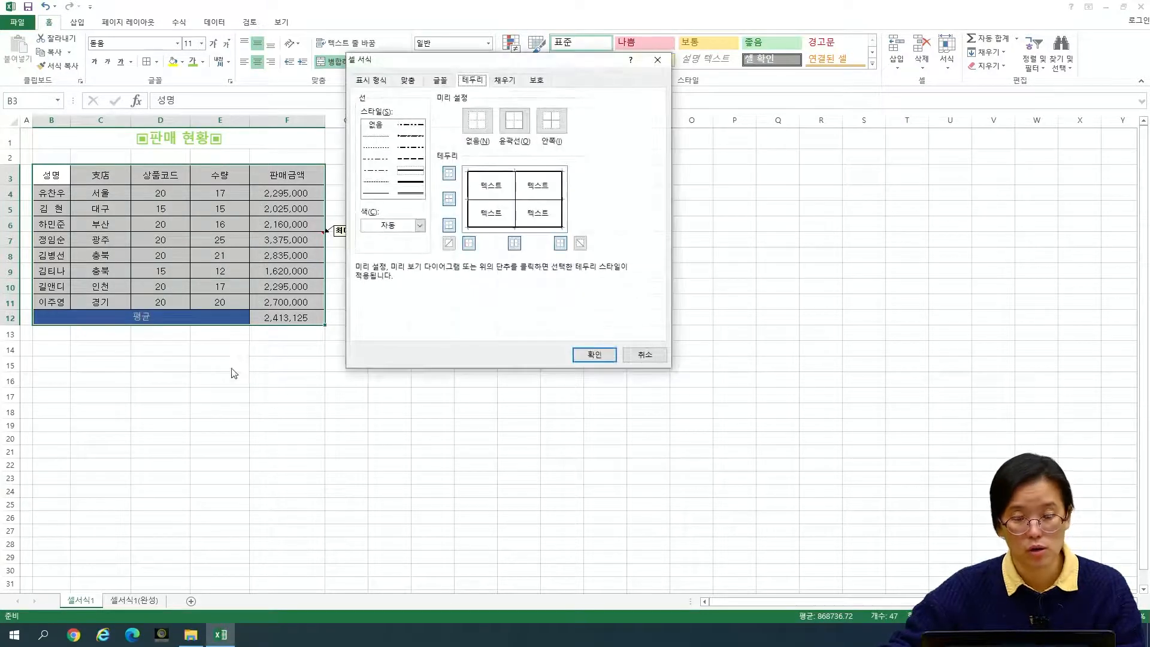
{"action": "left_click", "coordinate": [644, 356]}
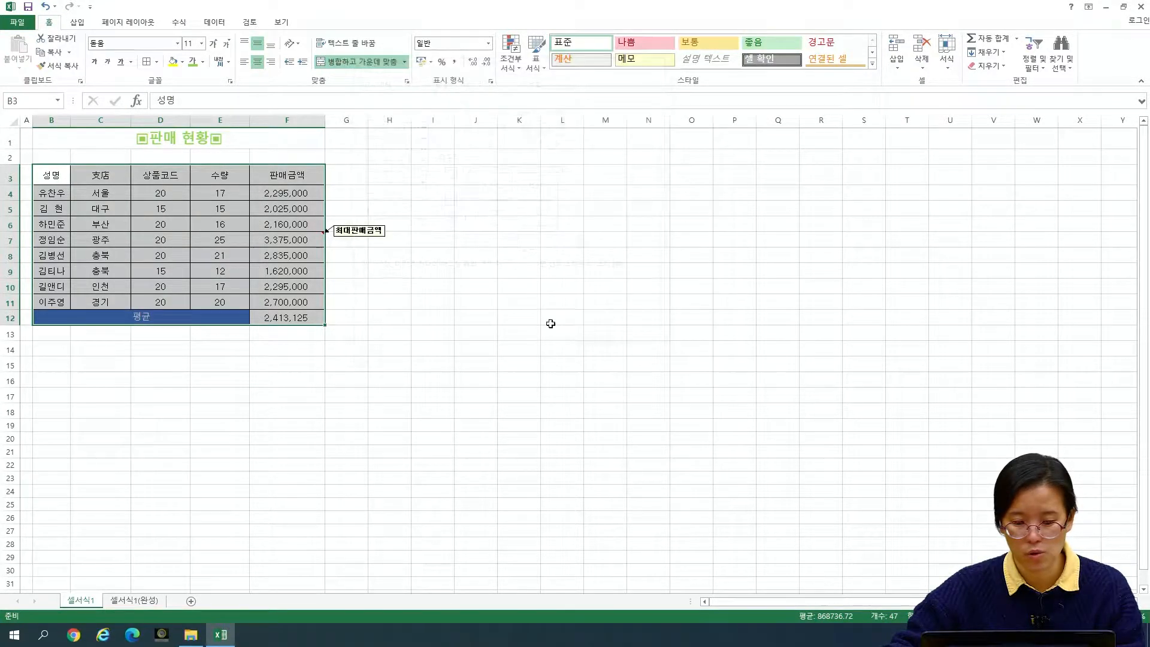
Format the top and bottom outer borders of B3:F12 as a thin dashed red line through the cell format settings
{"action": "right_click", "coordinate": [223, 194]}
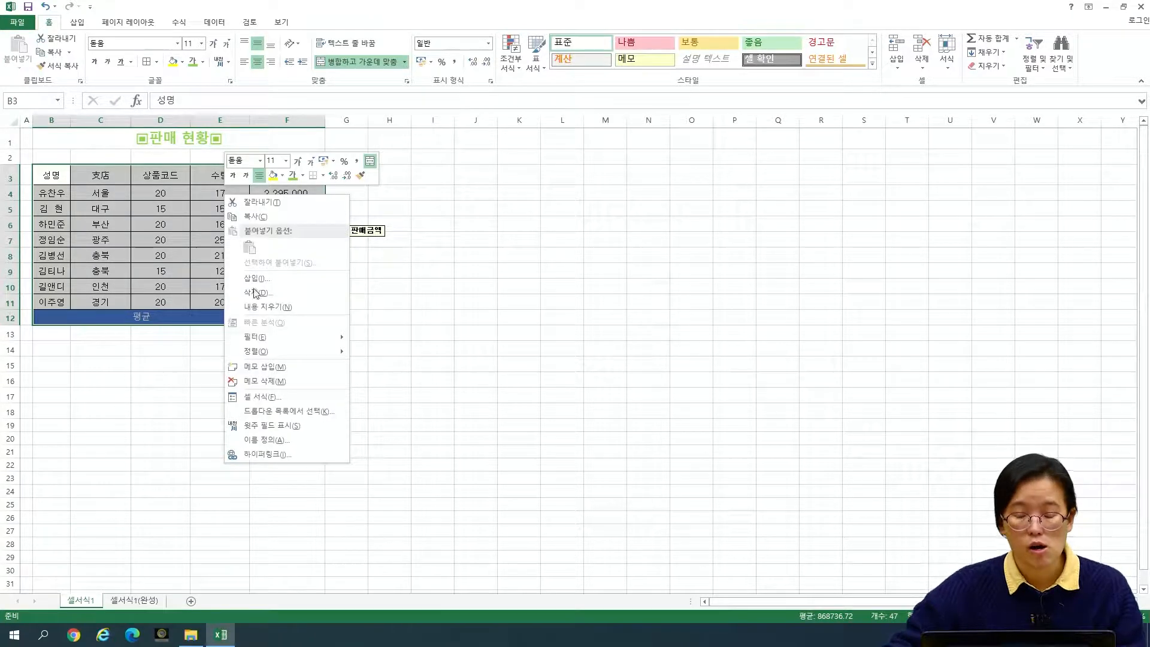
{"action": "left_click", "coordinate": [305, 398]}
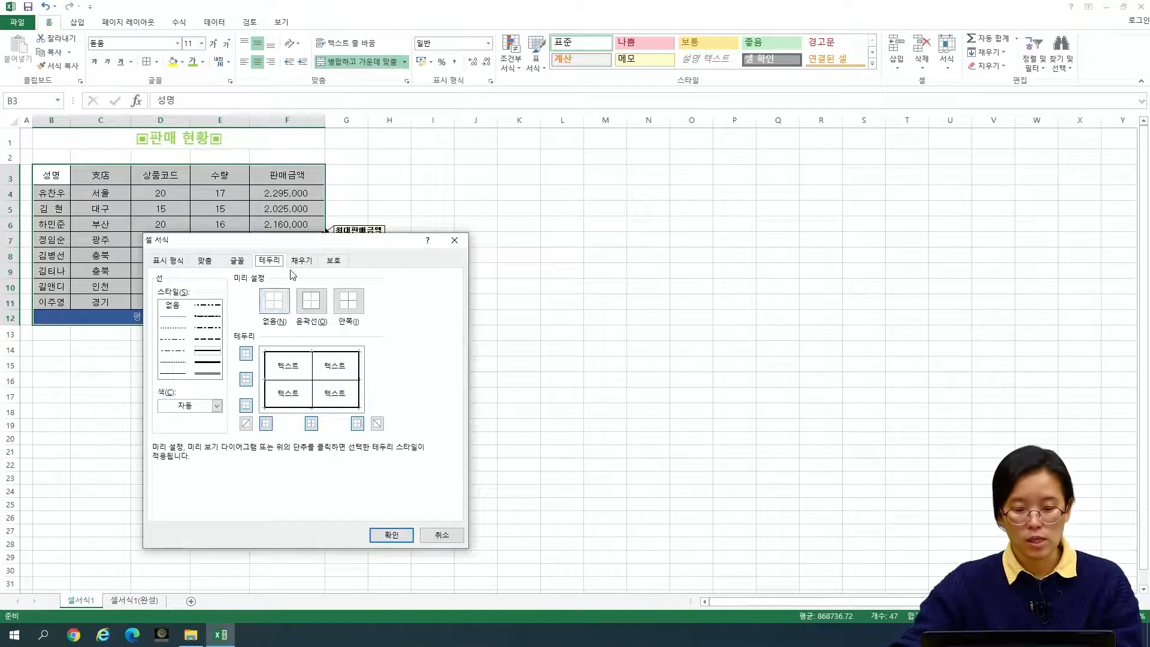
{"action": "left_click_drag", "start_coordinate": [288, 242], "coordinate": [375, 75]}
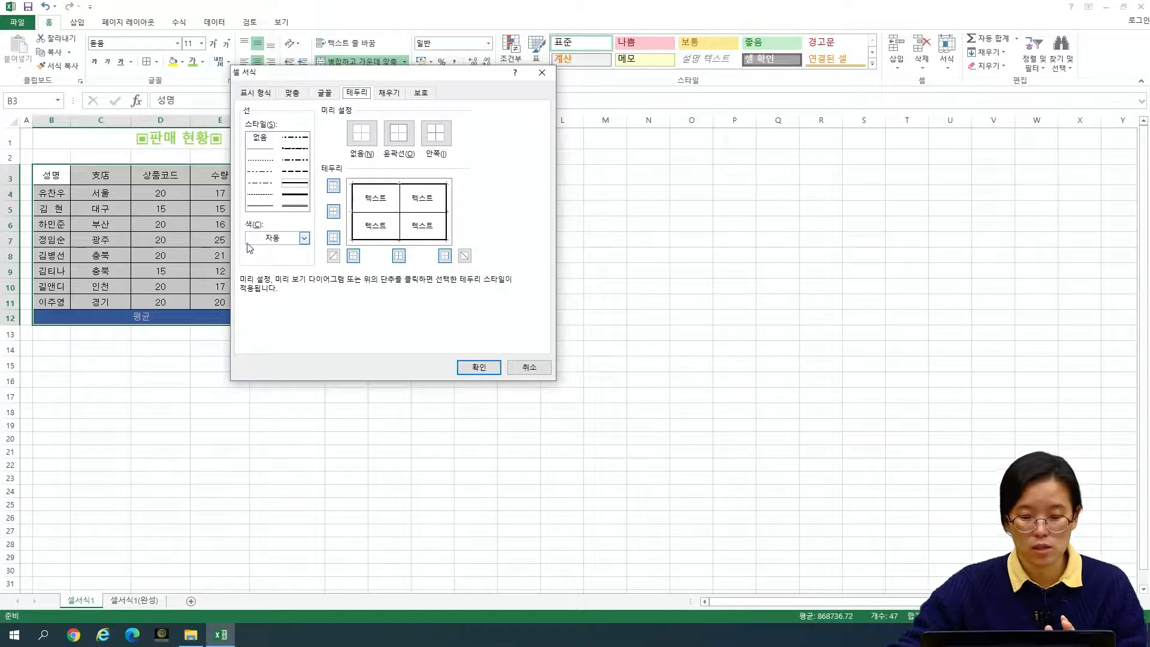
{"action": "left_click", "coordinate": [262, 195]}
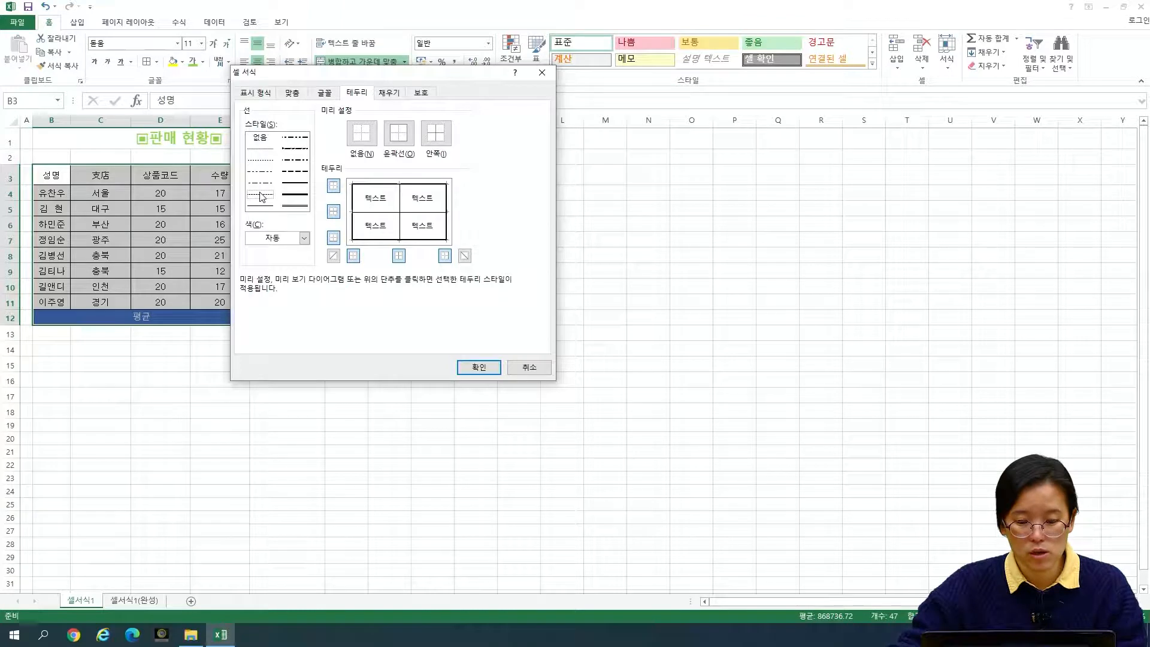
{"action": "left_click", "coordinate": [305, 238]}
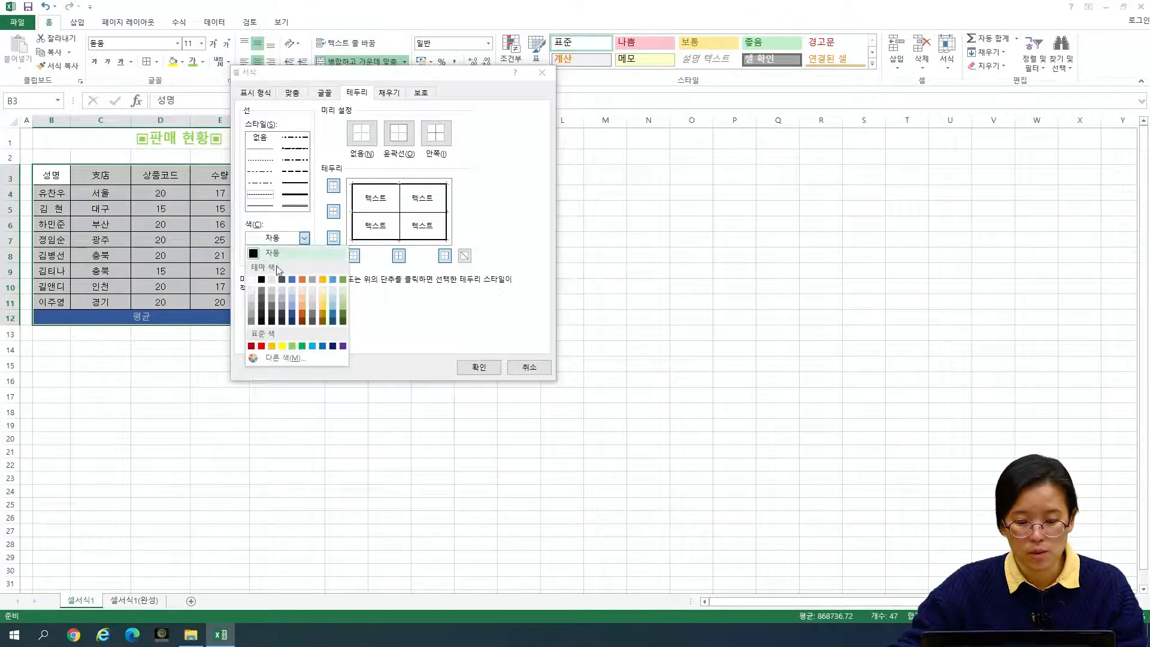
{"action": "left_click", "coordinate": [261, 345]}
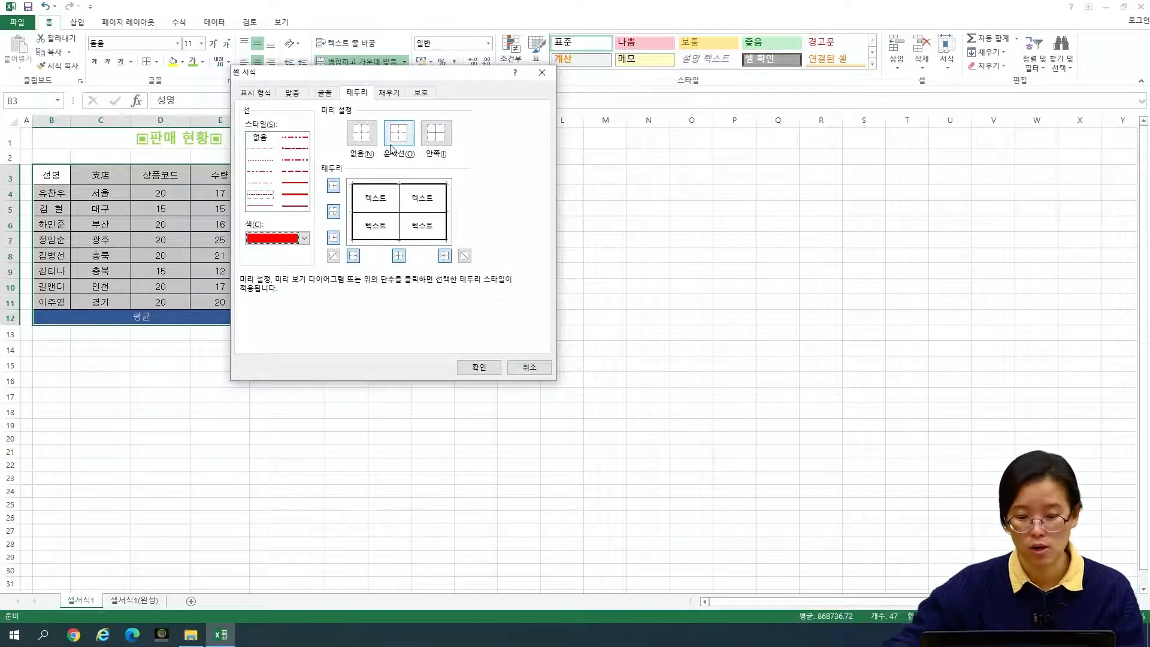
{"action": "left_click", "coordinate": [337, 188]}
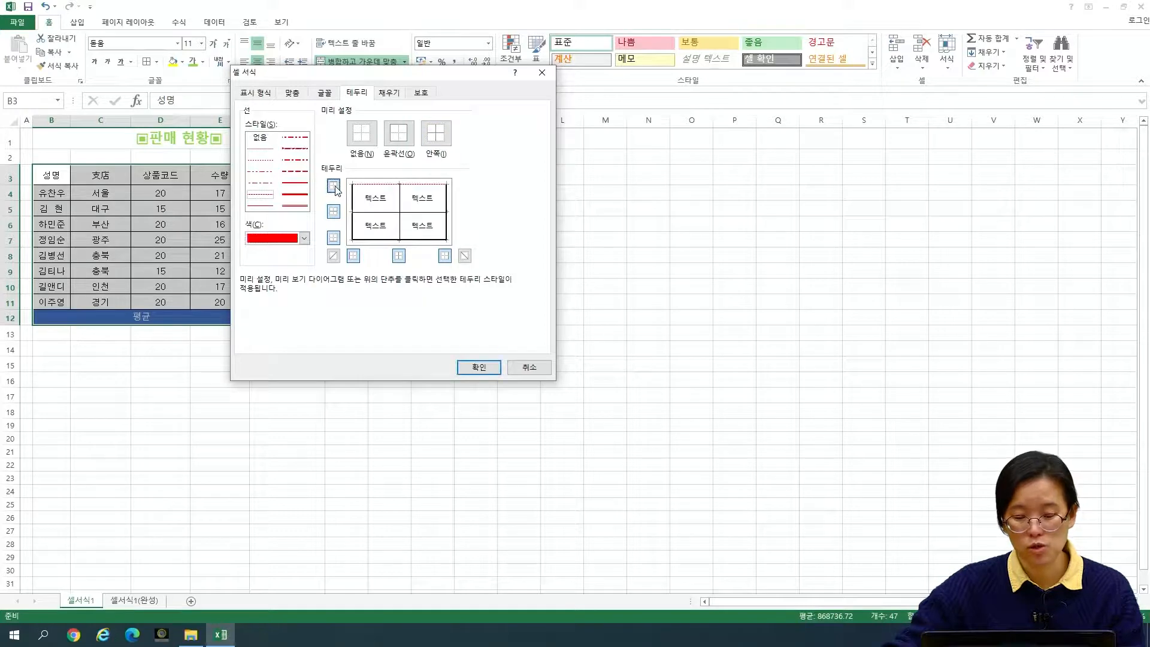
{"action": "left_click", "coordinate": [333, 240]}
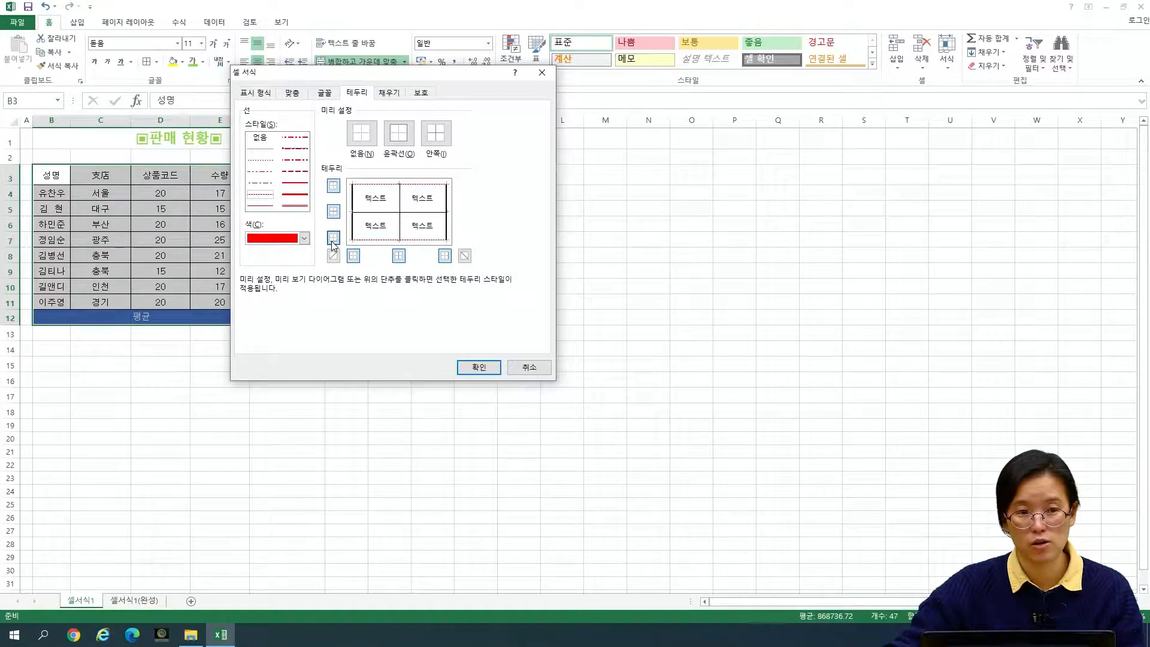
{"action": "left_click", "coordinate": [480, 369]}
{"action": "left_click", "coordinate": [475, 365]}
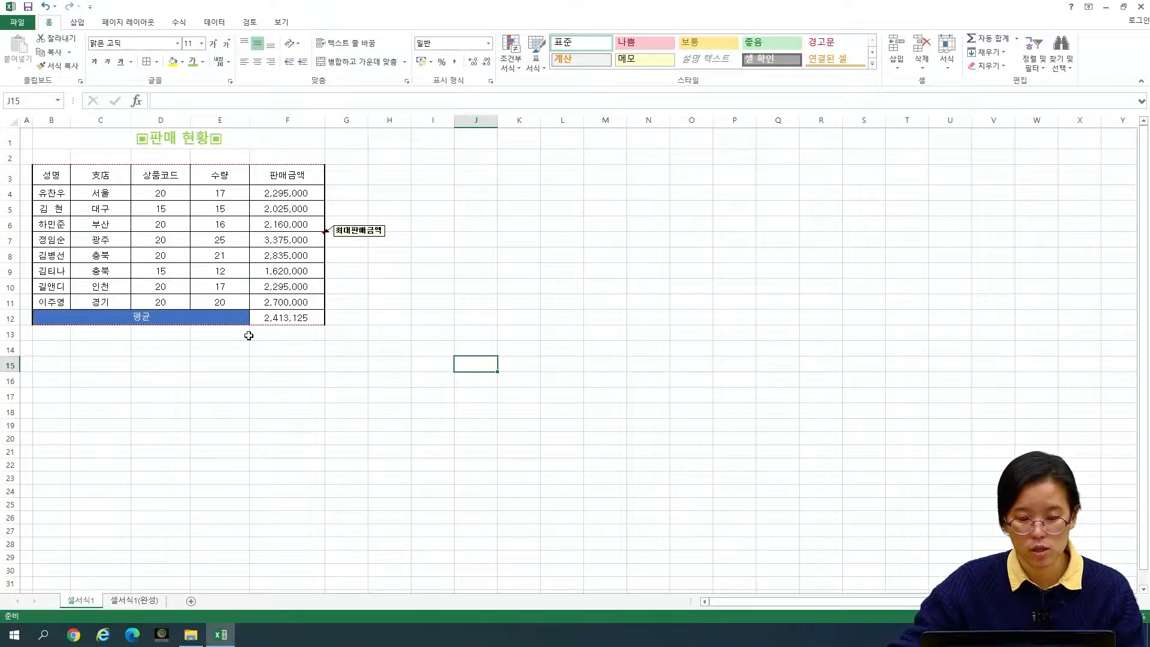
Format the inner horizontal and vertical borders of B3:F12 as a medium solid blue line through the cell format settings
{"action": "left_click_drag", "start_coordinate": [59, 172], "coordinate": [287, 318]}
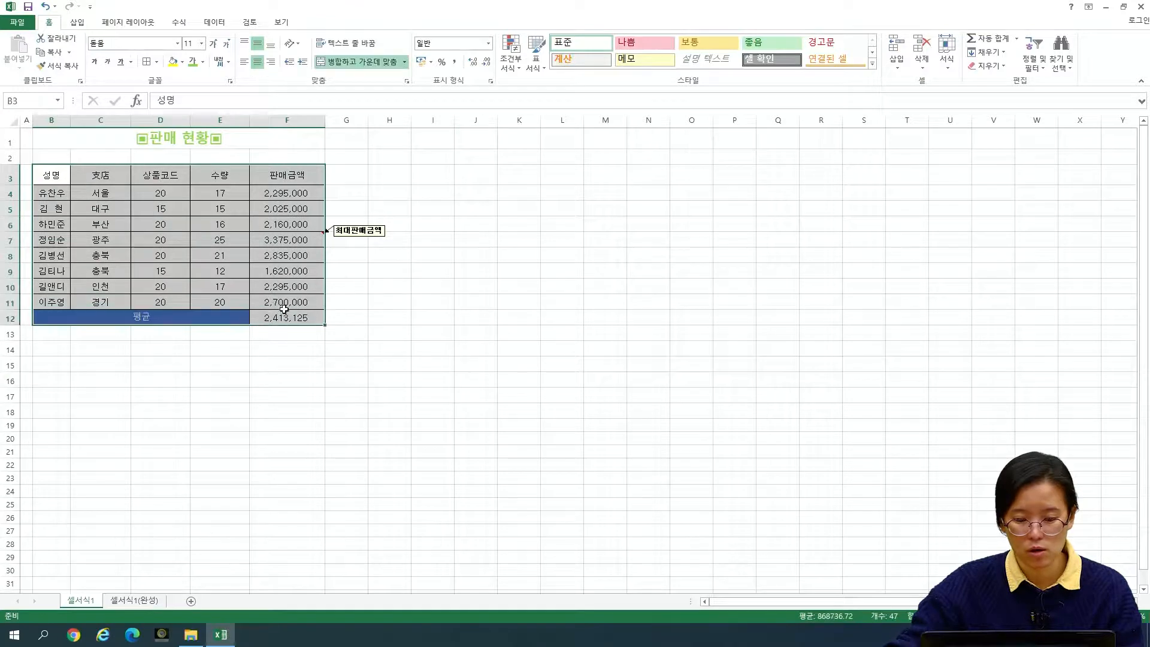
{"action": "right_click", "coordinate": [264, 223]}
{"action": "left_click", "coordinate": [303, 425]}
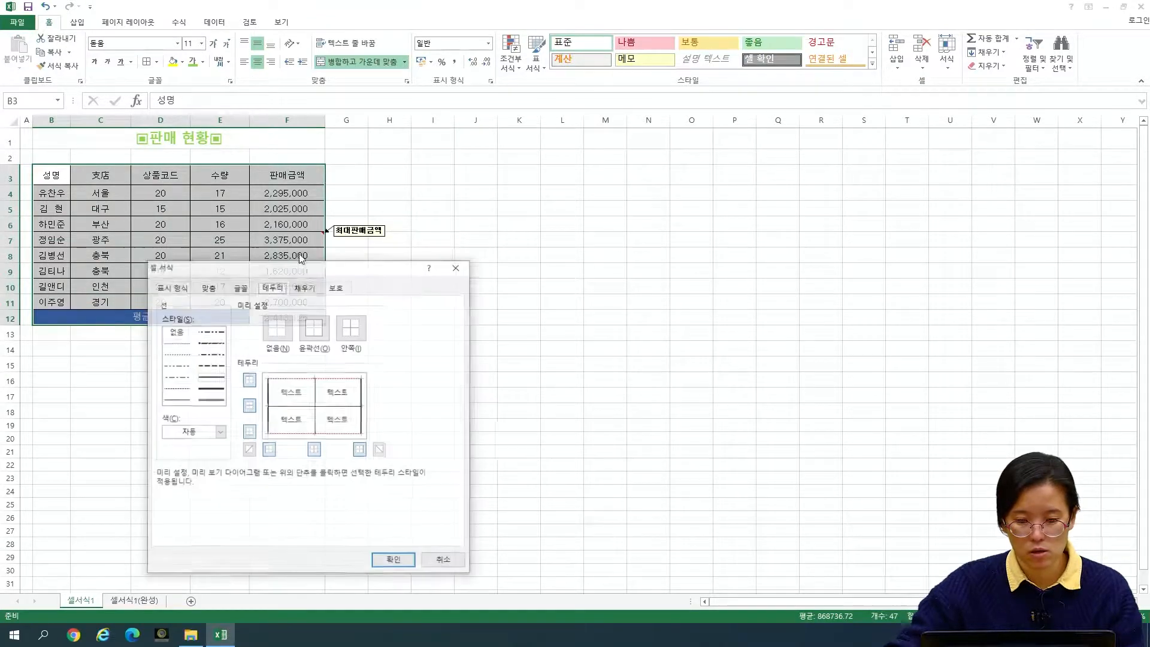
{"action": "left_click_drag", "start_coordinate": [299, 265], "coordinate": [378, 125]}
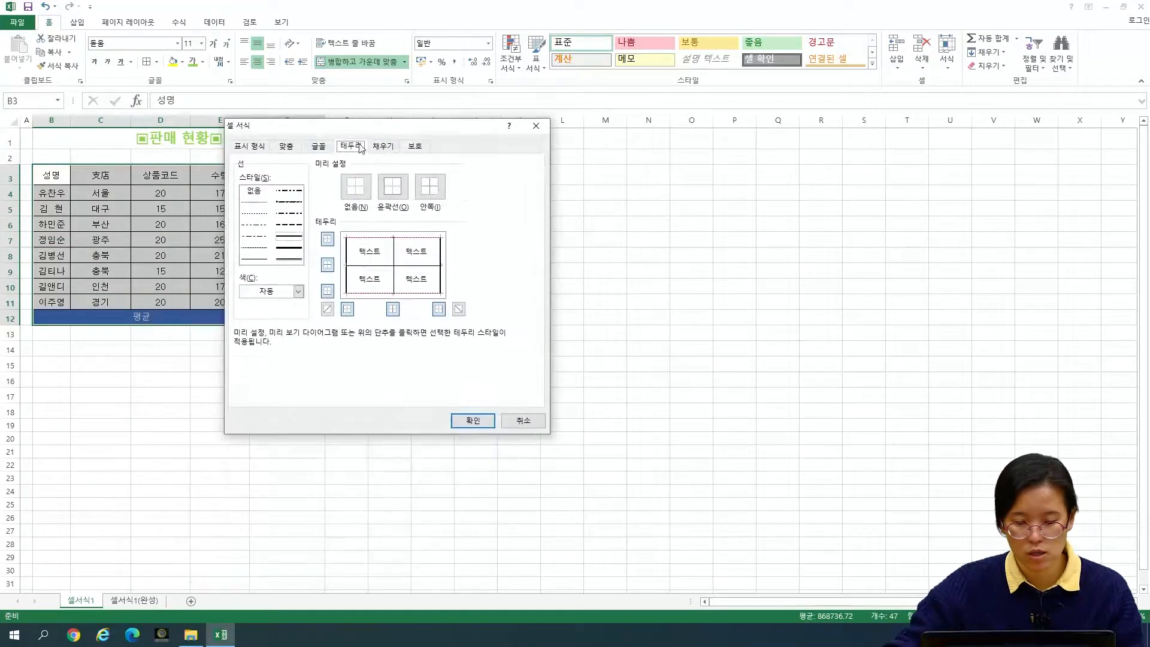
{"action": "left_click", "coordinate": [284, 239]}
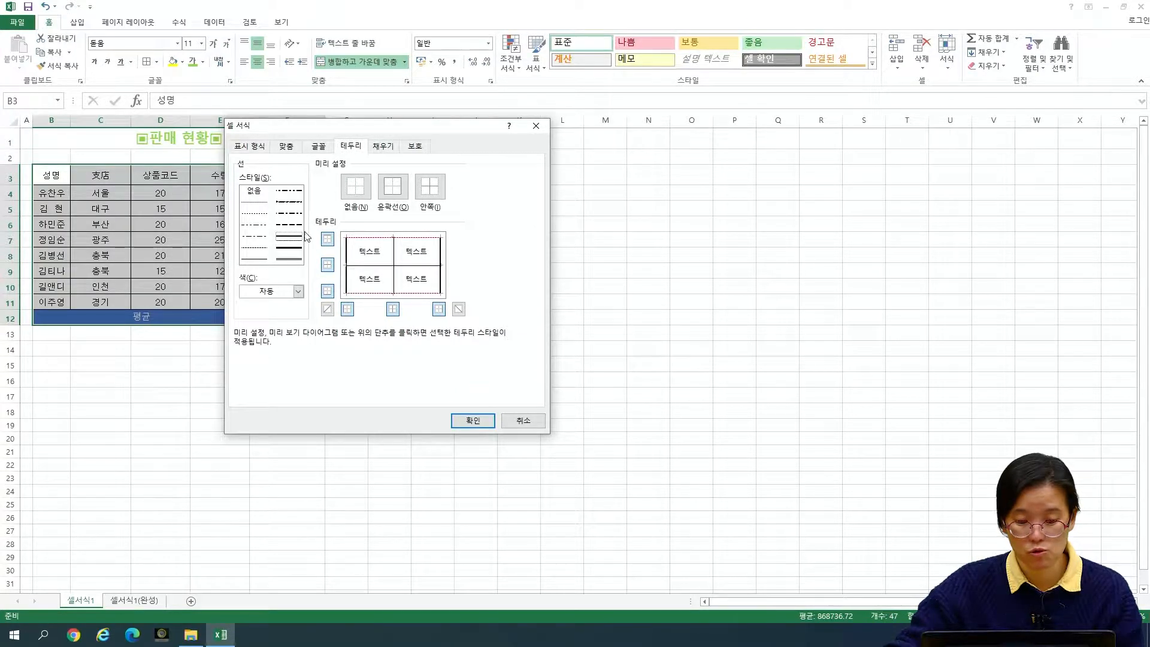
{"action": "left_click", "coordinate": [298, 291]}
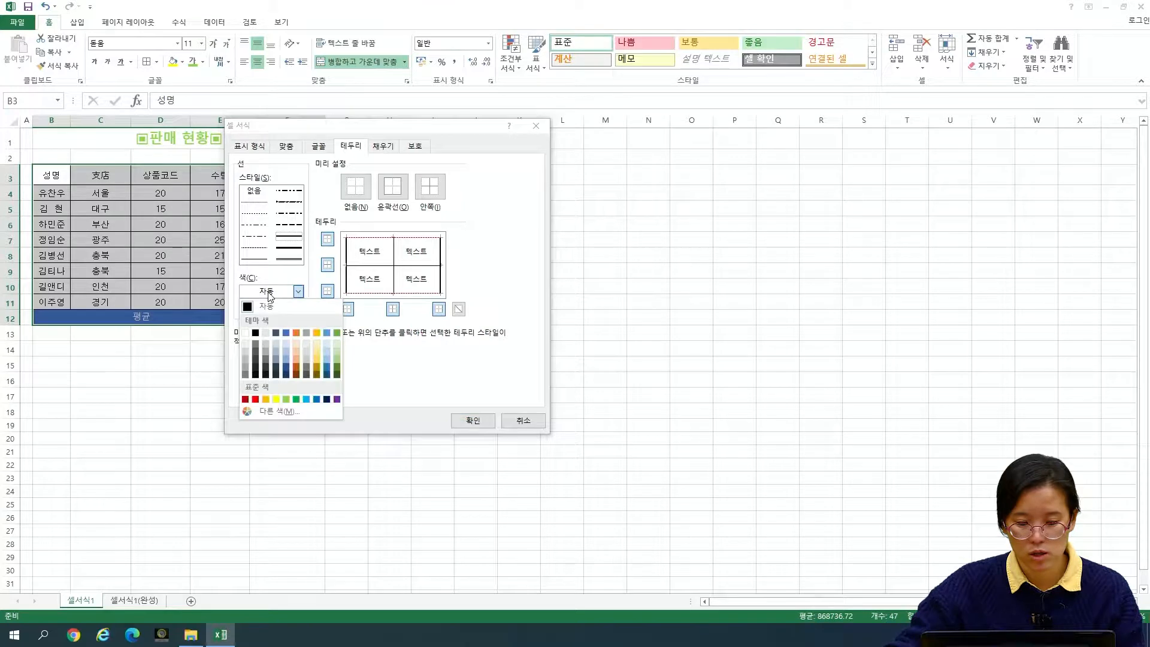
{"action": "left_click", "coordinate": [317, 400]}
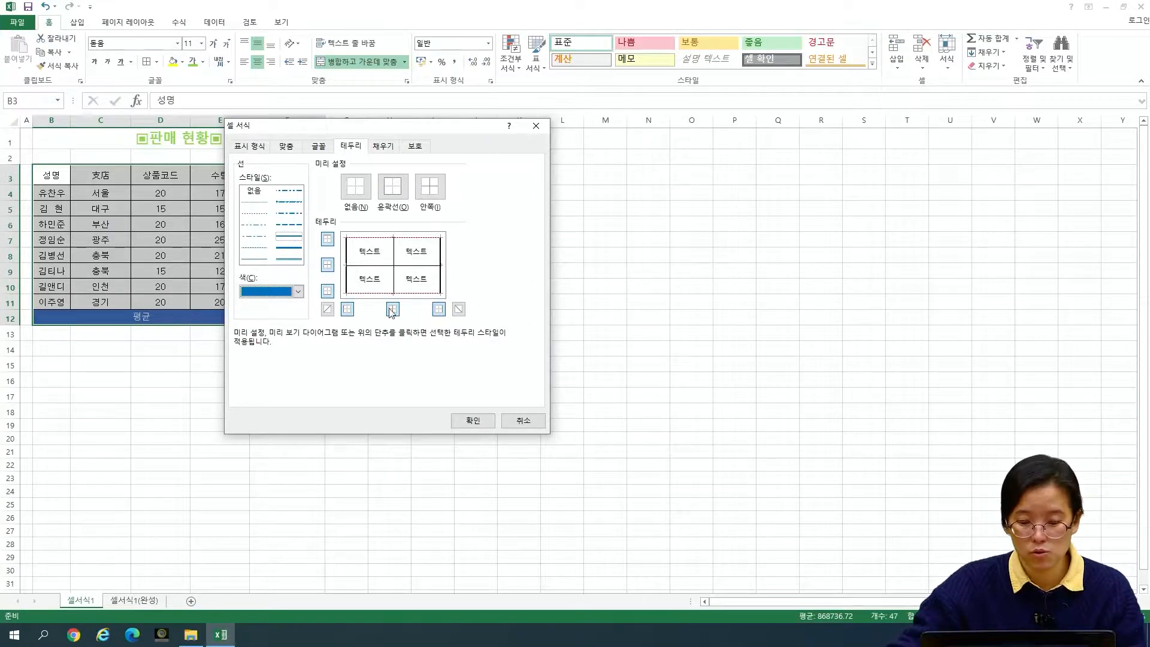
{"action": "left_click", "coordinate": [327, 265]}
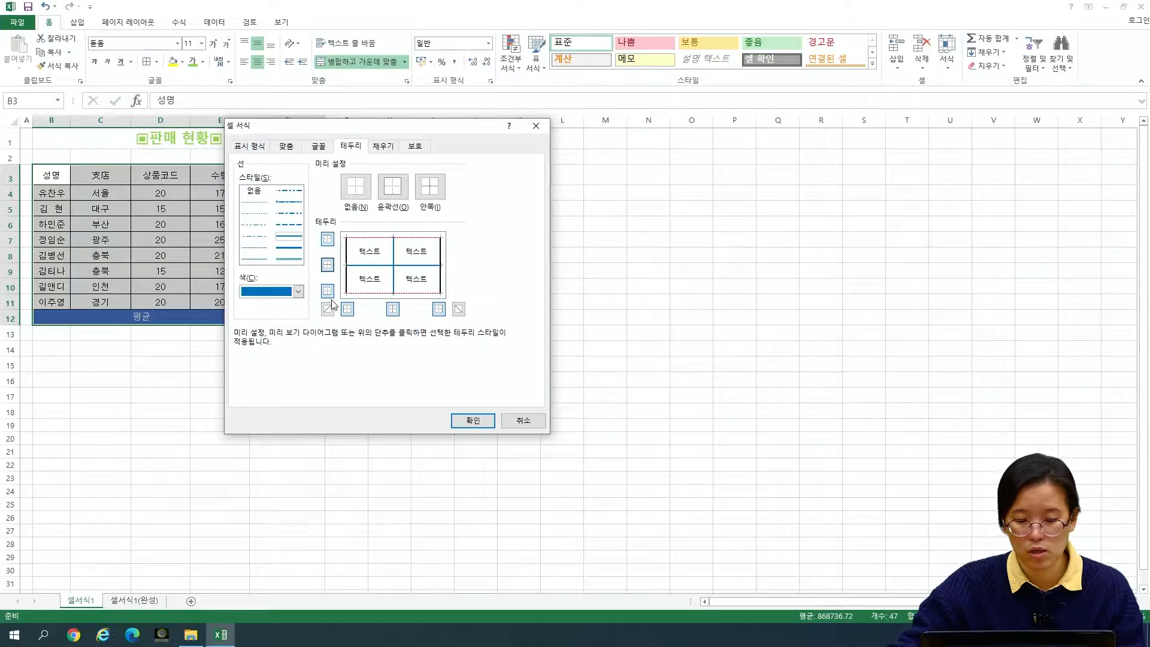
{"action": "left_click", "coordinate": [472, 420]}
{"action": "left_click", "coordinate": [437, 424]}
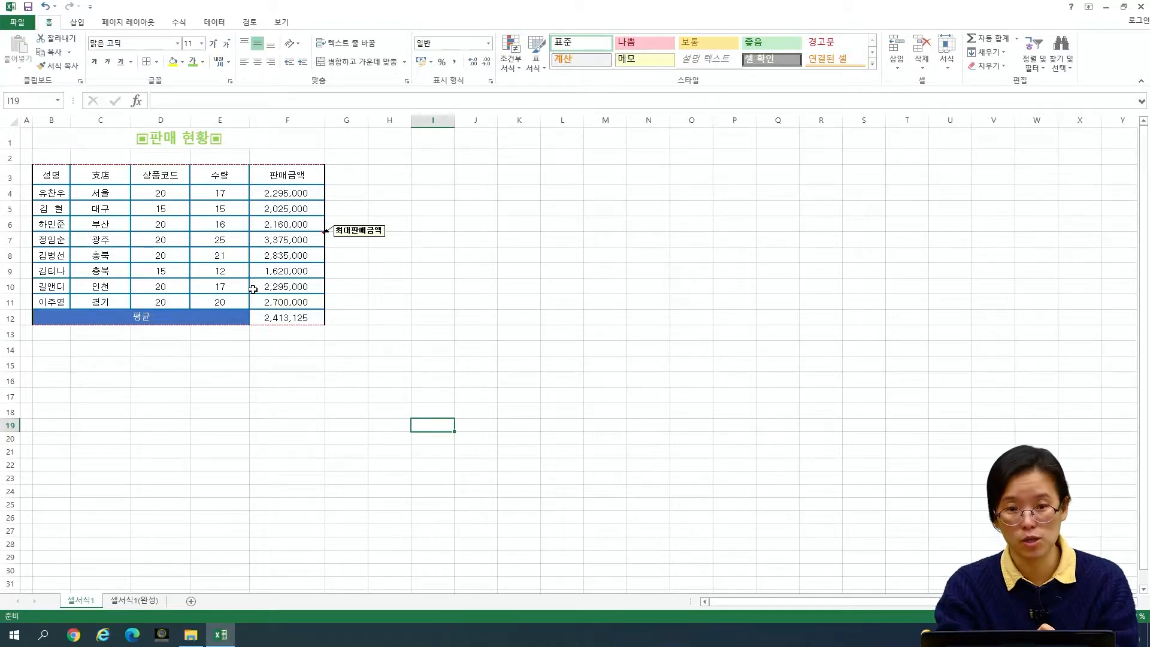
Reapply all borders to the table range B3:F12 and add a thick box border around its outside
{"action": "left_click_drag", "start_coordinate": [51, 177], "coordinate": [309, 318]}
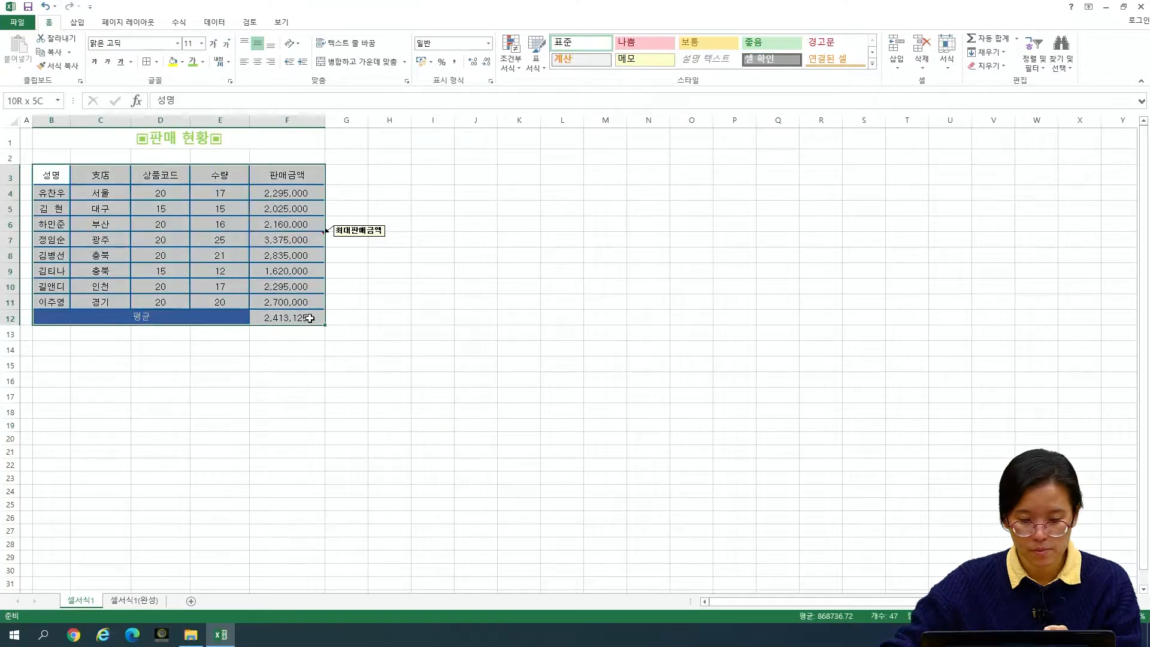
{"action": "left_click", "coordinate": [155, 62]}
{"action": "left_click", "coordinate": [180, 164]}
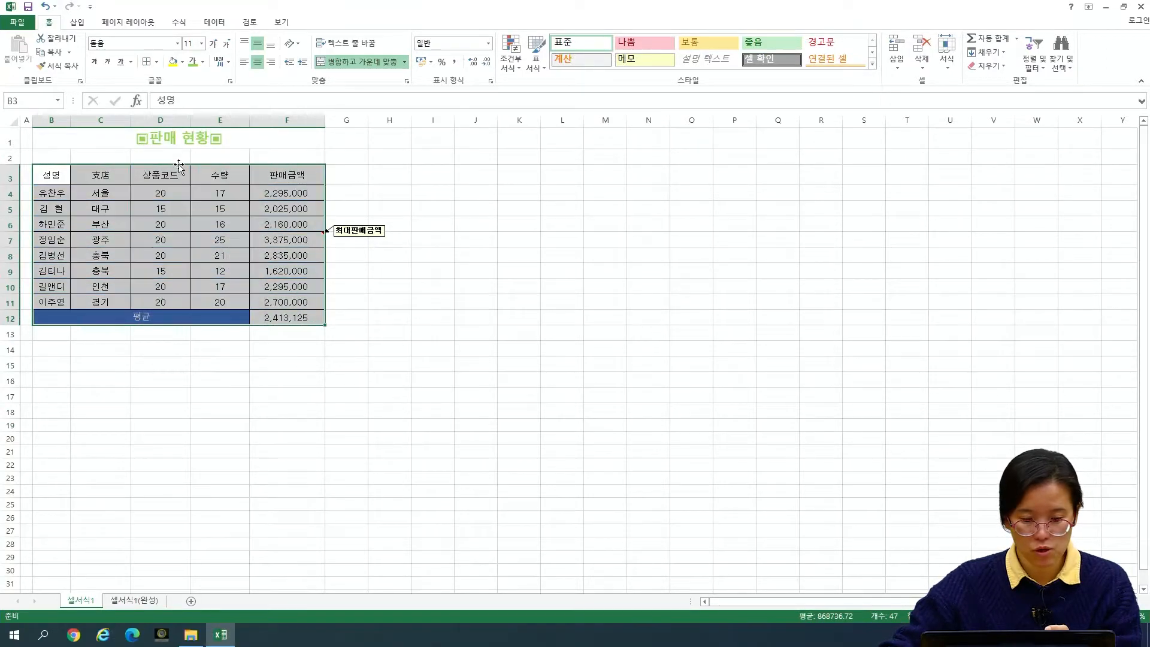
{"action": "left_click", "coordinate": [156, 62]}
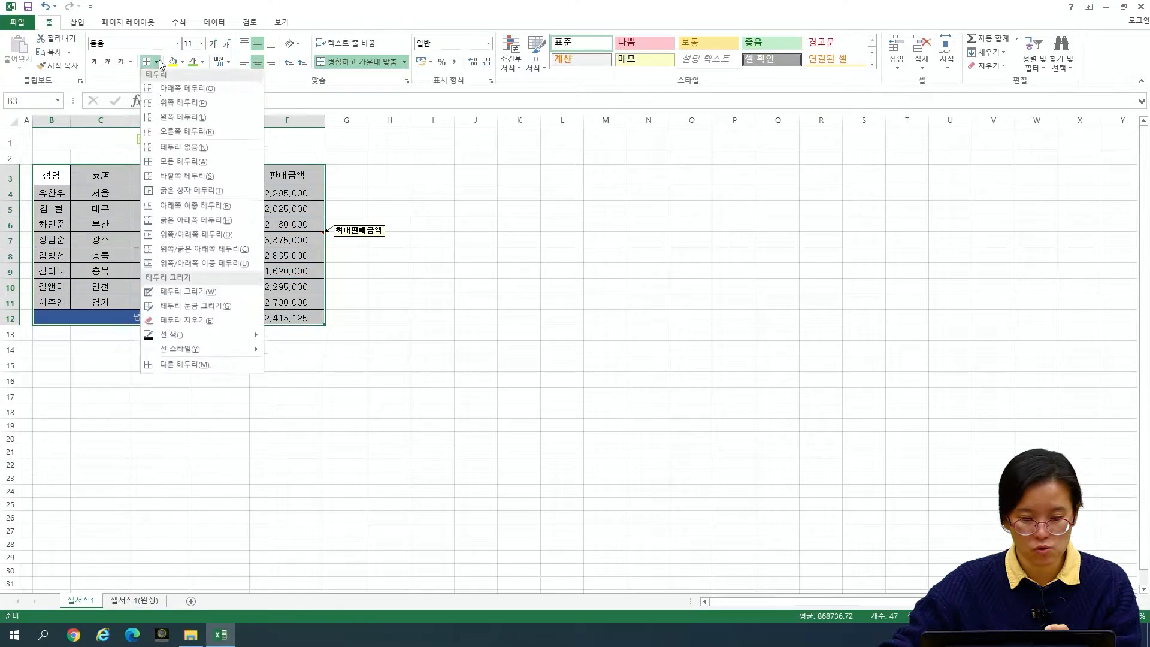
{"action": "left_click", "coordinate": [180, 178]}
{"action": "left_click", "coordinate": [175, 388]}
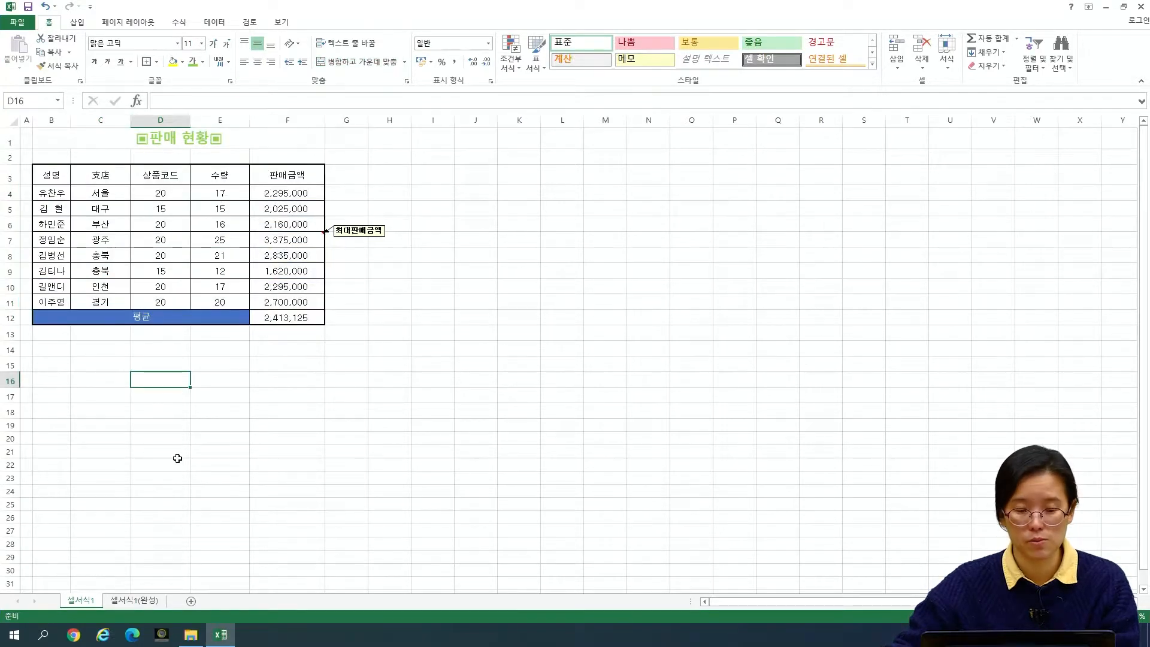